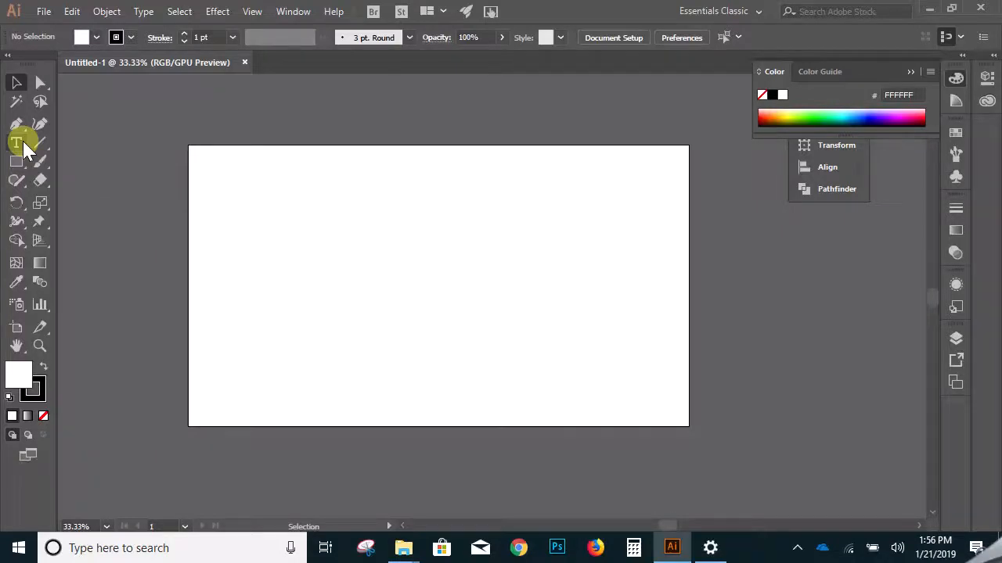
- Draw a vertical straight line near the upper middle of the artboard
key("ctrl+space")
left_click(434, 259)
left_click_drag(434, 289, 397, 266)
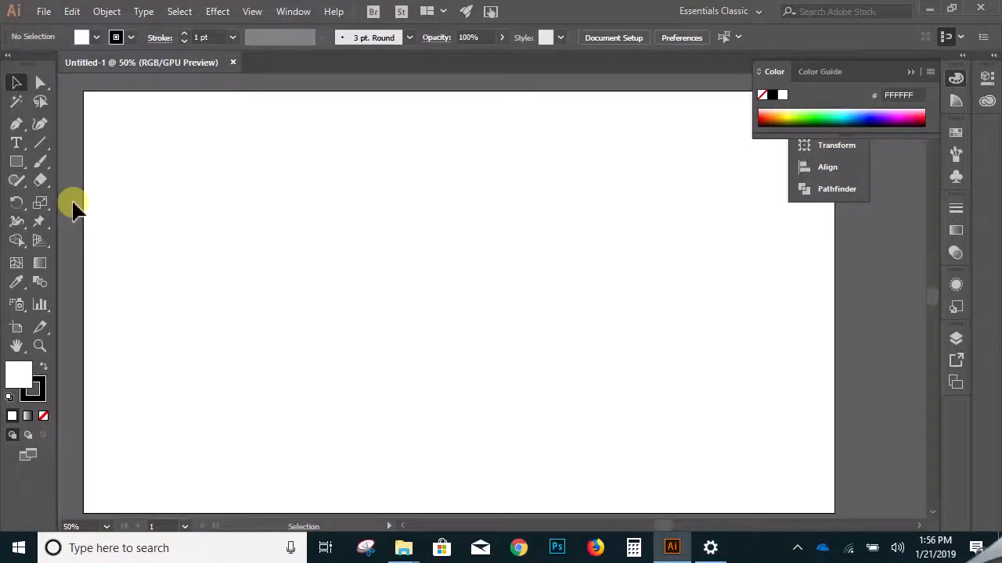
left_click(40, 144)
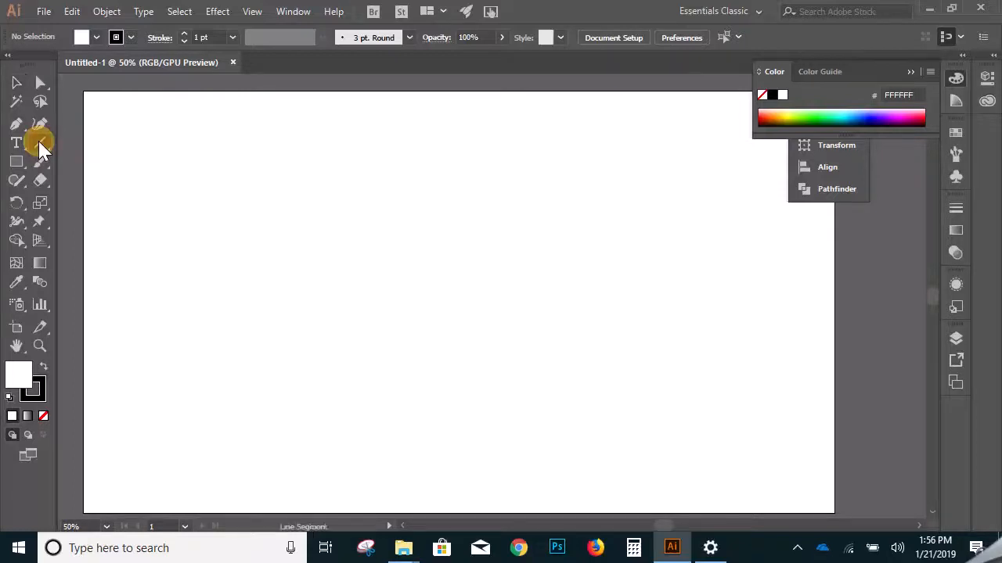
left_click_drag(436, 129, 457, 286)
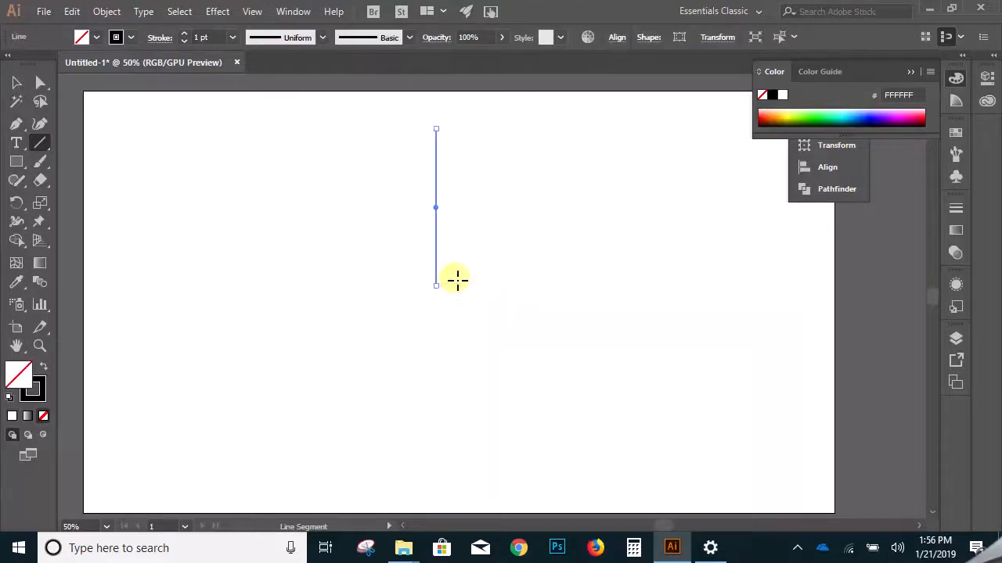
left_click(15, 83)
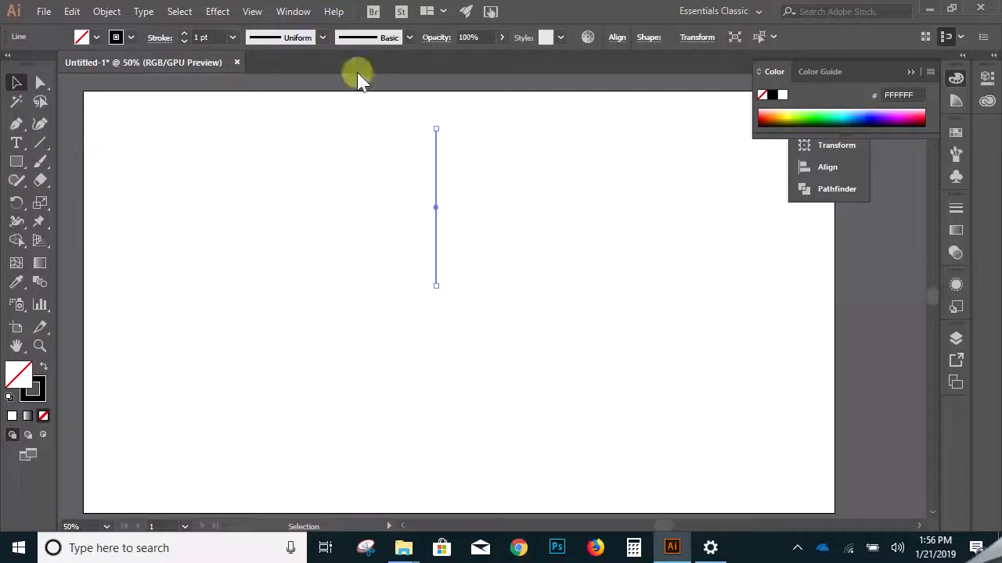
- Set the line's stroke weight to 10 pt and extend its lower end straight downward
left_click(184, 34)
left_click(183, 33)
left_click(183, 33)
left_click(184, 34)
left_click(184, 34)
left_click(185, 34)
left_click(185, 33)
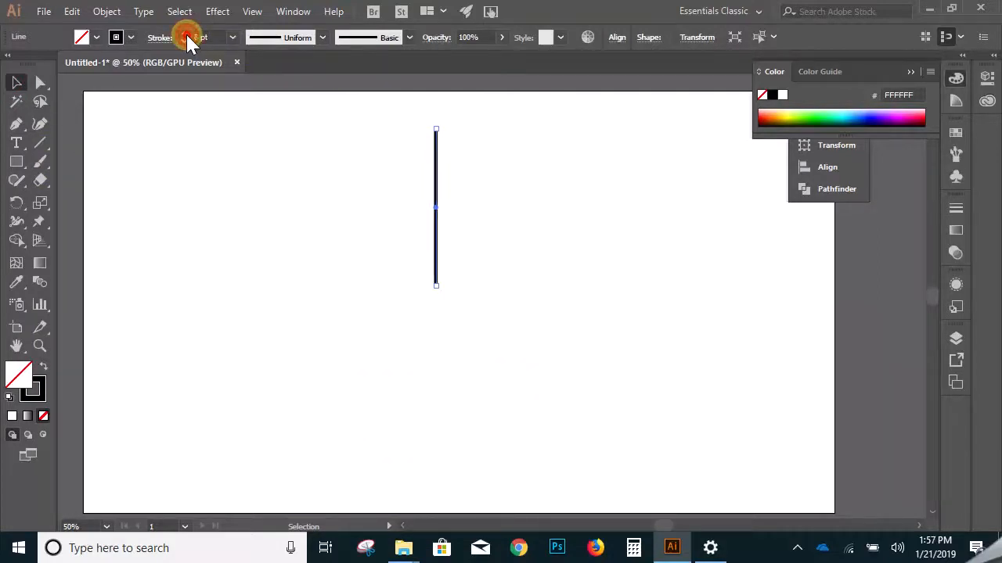
left_click(185, 34)
left_click(185, 34)
left_click(509, 239)
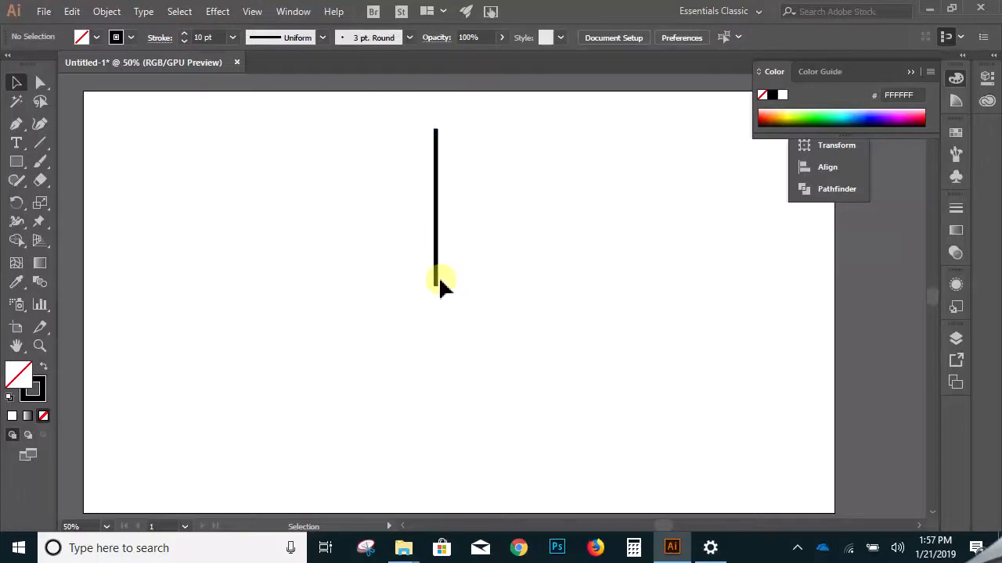
left_click(436, 282)
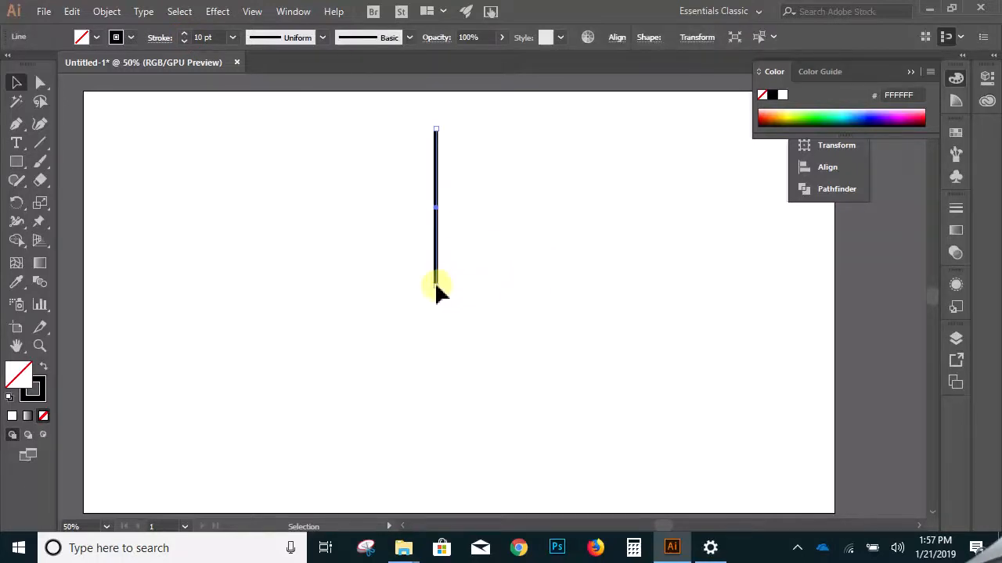
left_click_drag(436, 287, 437, 331)
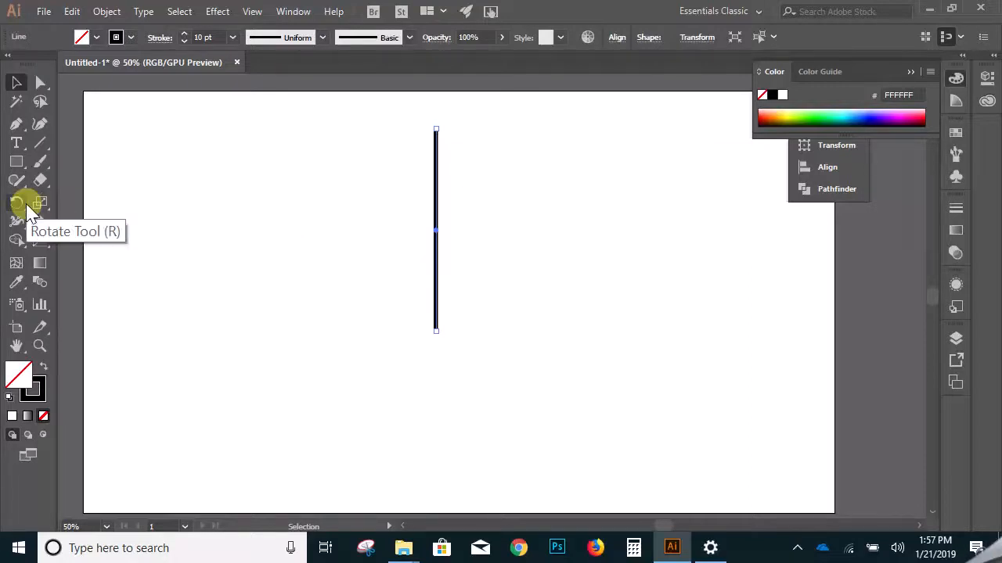
- Create a copy of the vertical line rotated by 60° about its centre, with the preview enabled
right_click(436, 242)
mouse_move(510, 394)
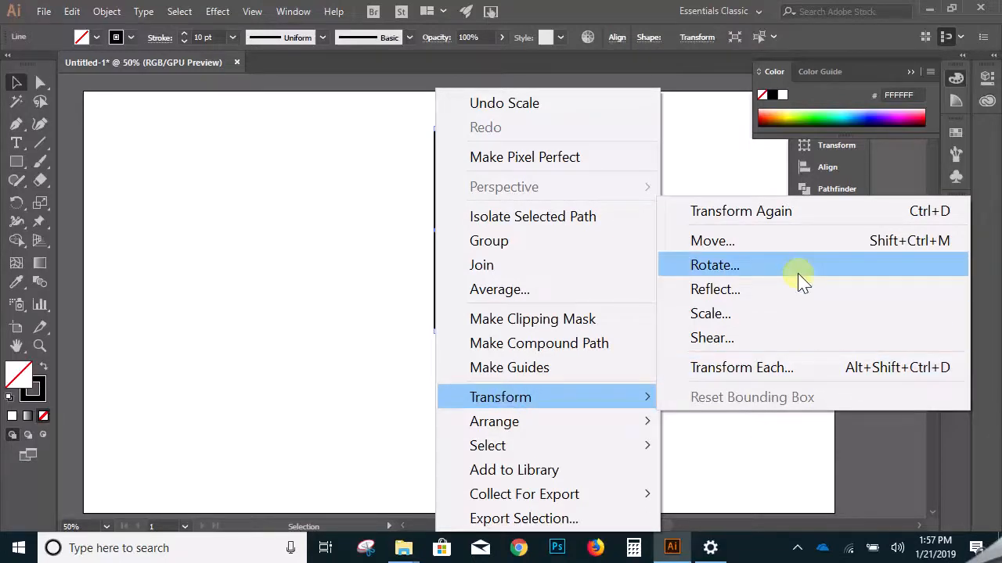
left_click(802, 279)
left_click_drag(512, 176, 714, 236)
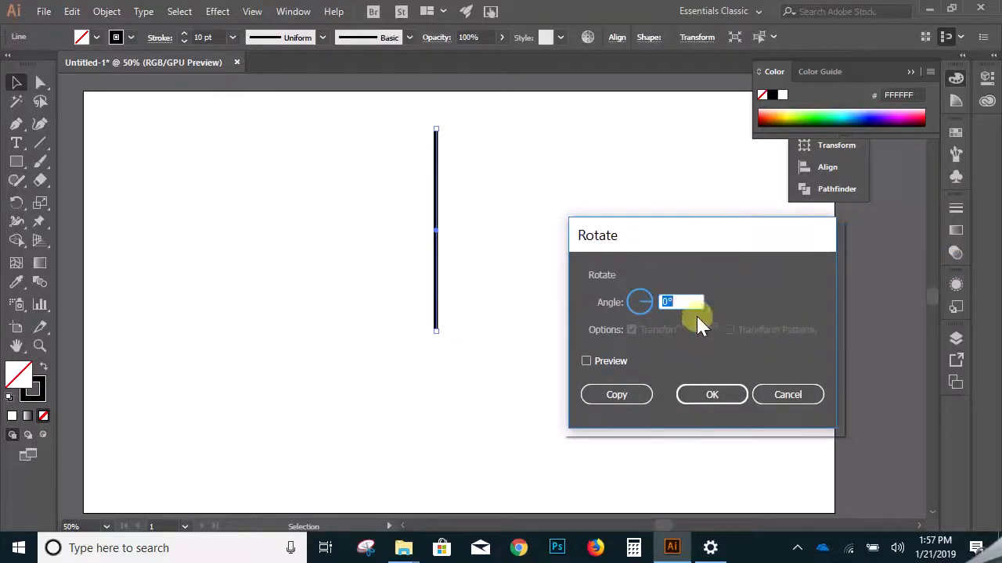
left_click(588, 362)
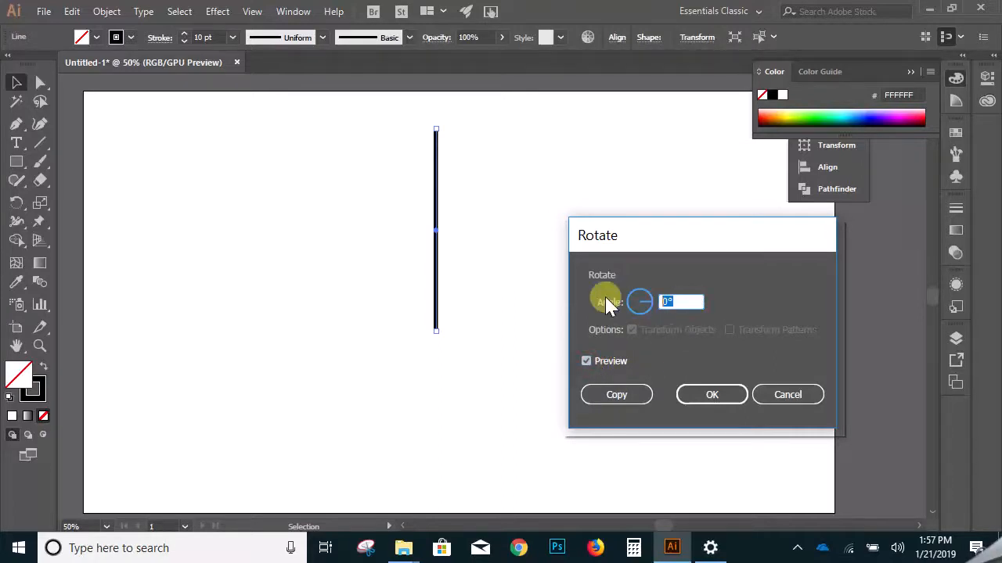
type("60")
left_click(586, 359)
left_click(587, 358)
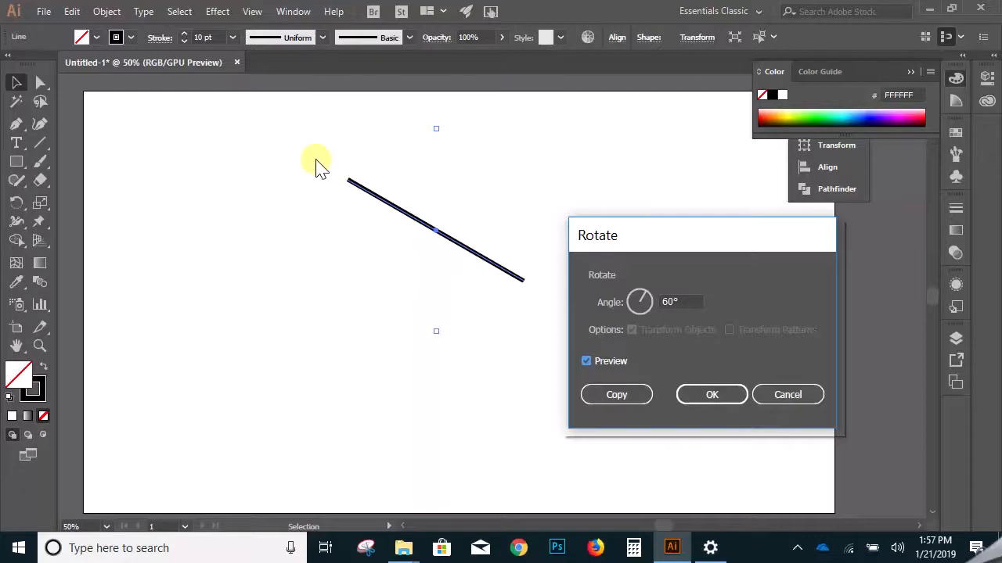
left_click(617, 395)
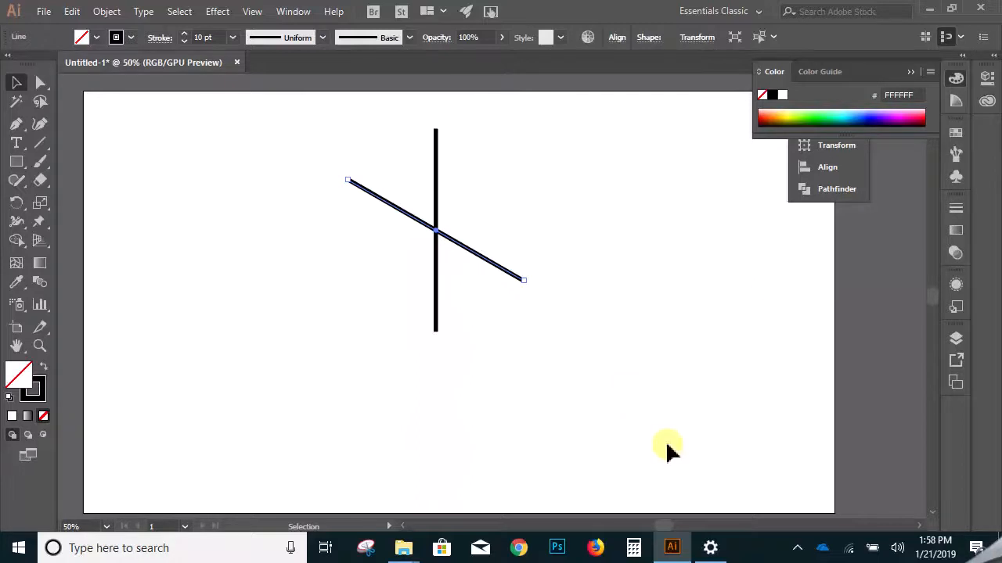
left_click(112, 13)
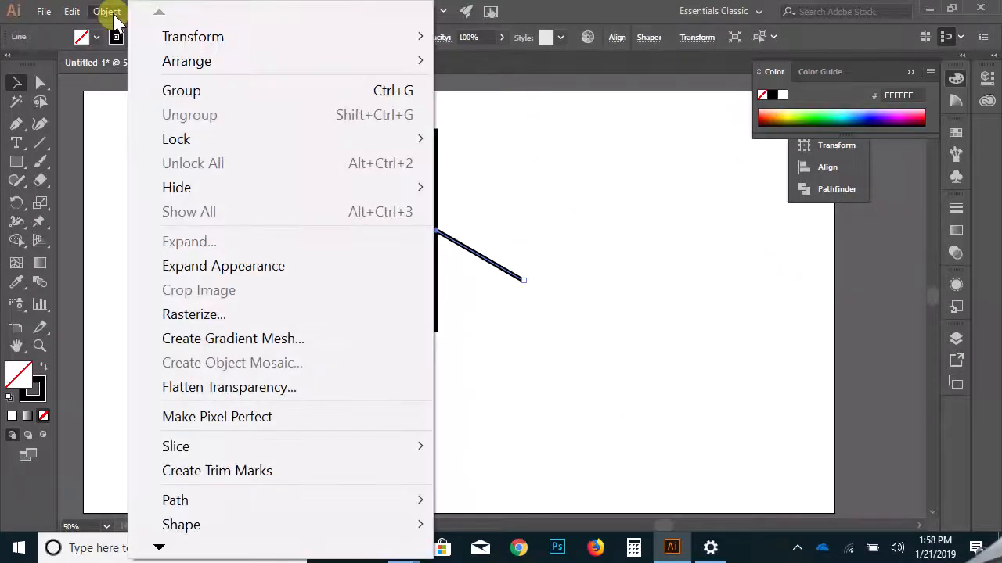
mouse_move(166, 40)
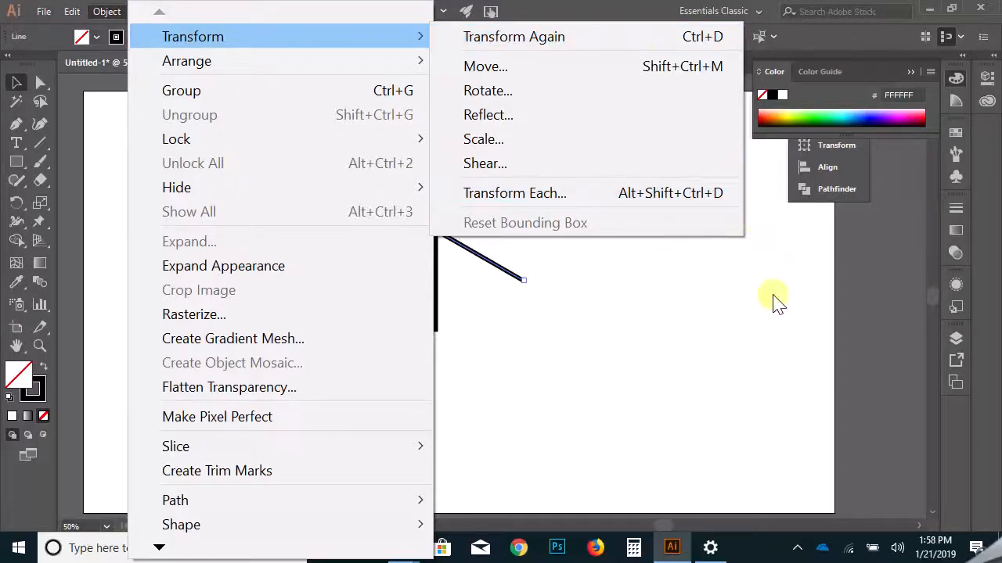
left_click(744, 350)
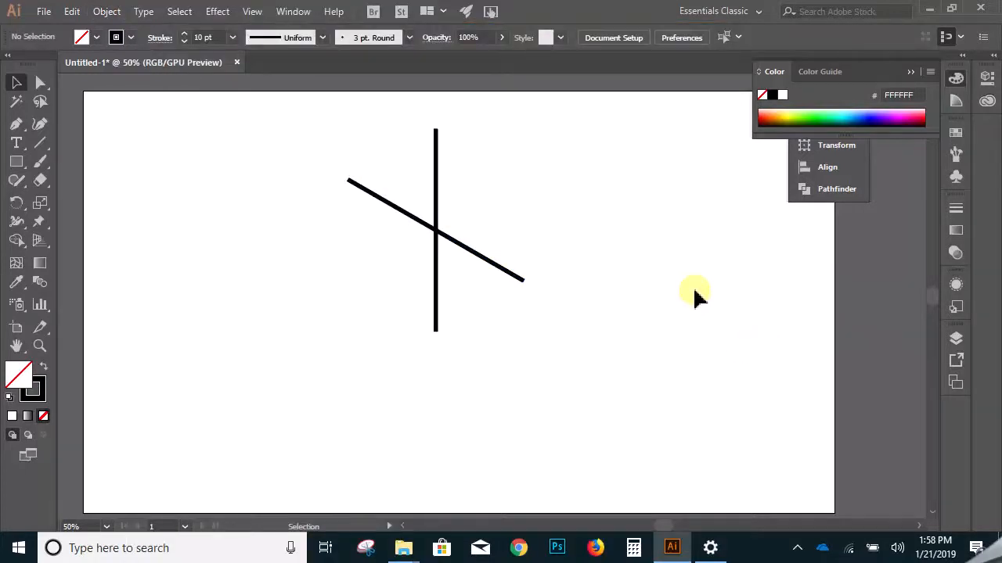
key("a")
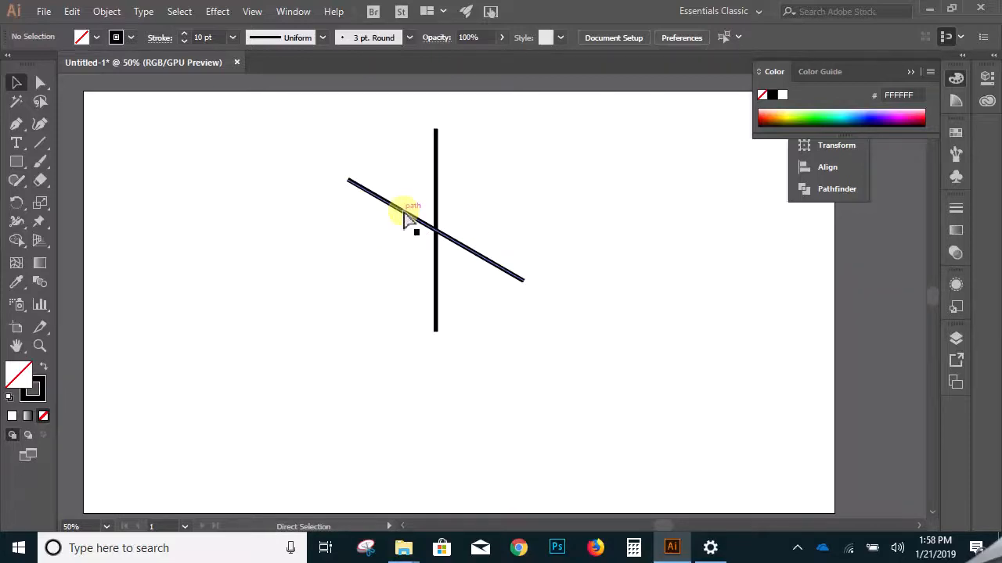
key("ctrl")
key("ctrl")
key("ctrl")
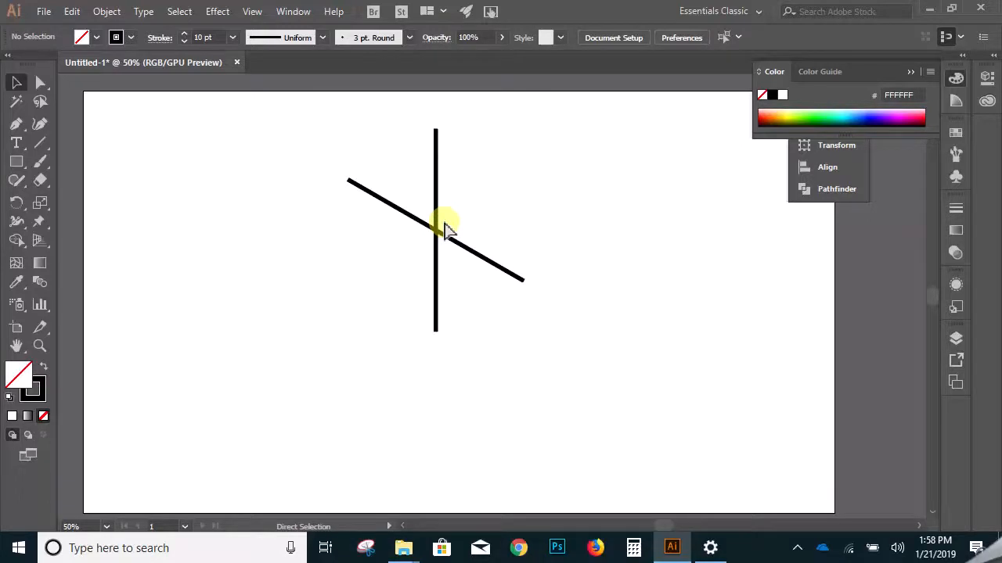
- Delete the rotated copy, keeping only the vertical line
left_click(453, 239, "ctrl")
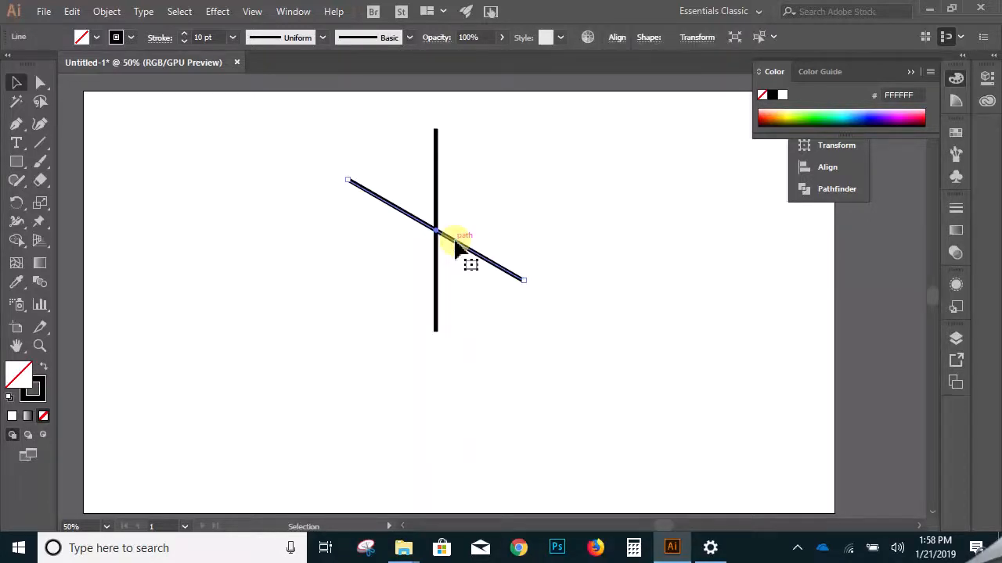
key("Delete")
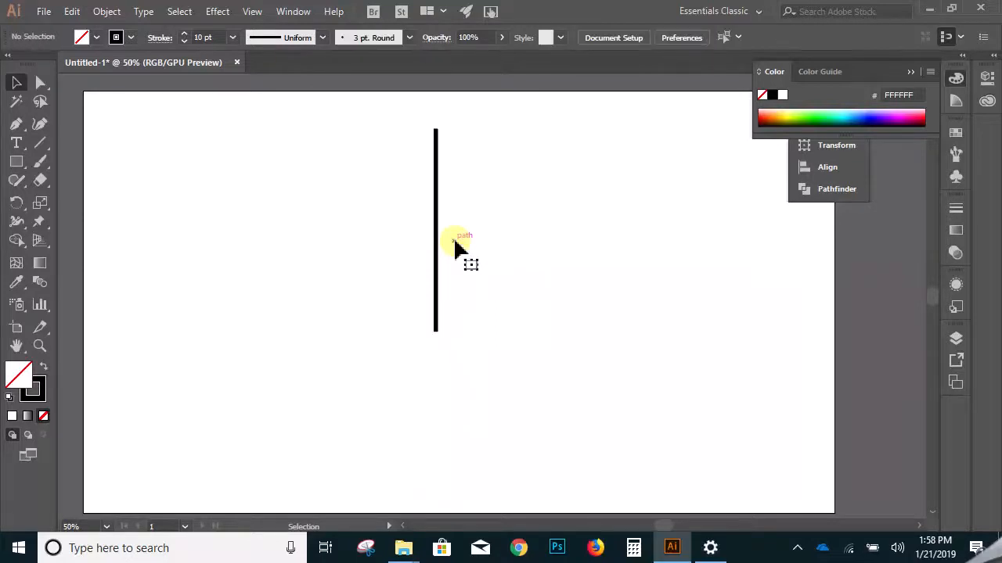
- Create a copy of the vertical line rotated by 60° and repeat the transformation once to form a six-pointed asterisk
left_click(438, 232)
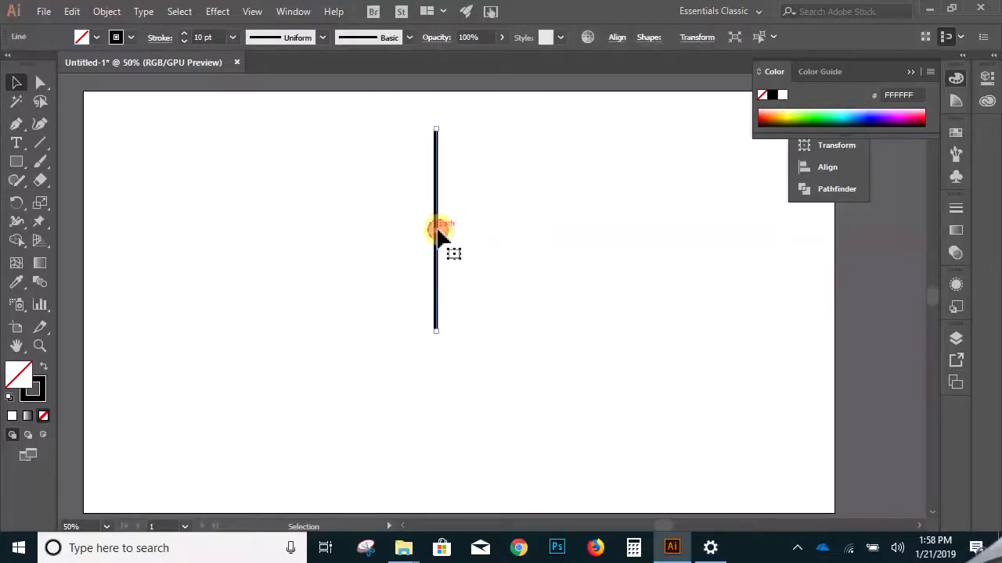
right_click(437, 230)
mouse_move(553, 407)
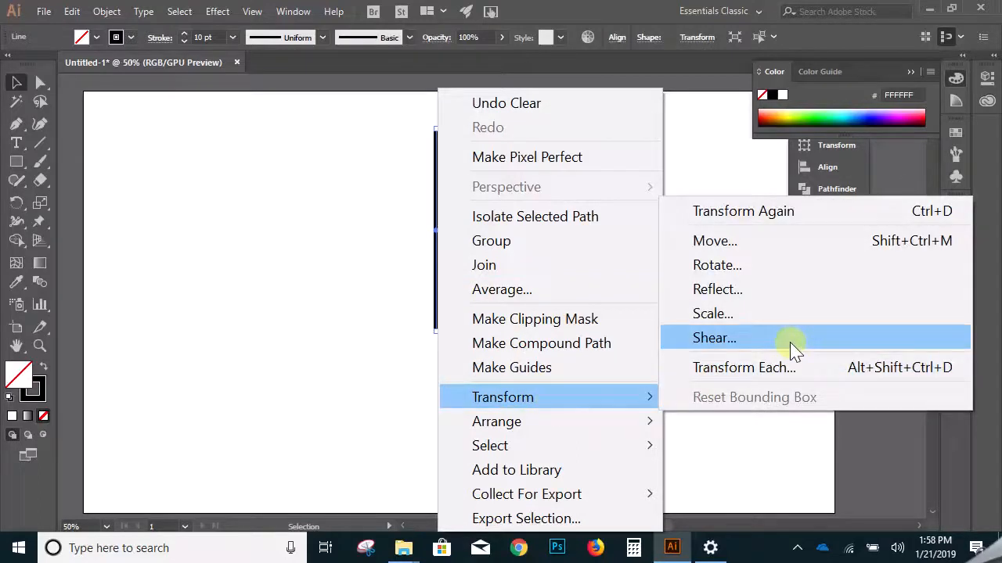
left_click(773, 266)
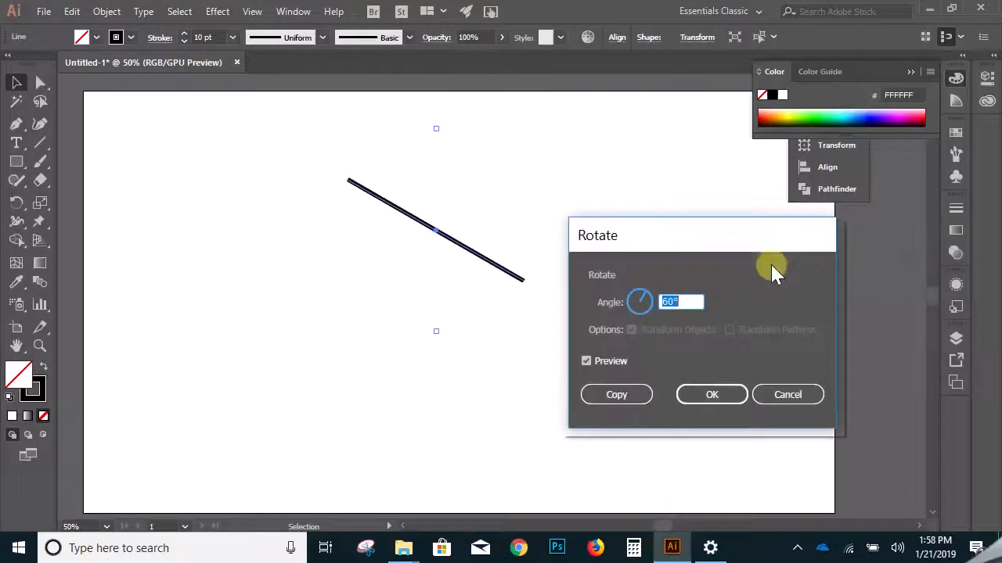
left_click(620, 396)
key("ctrl+d")
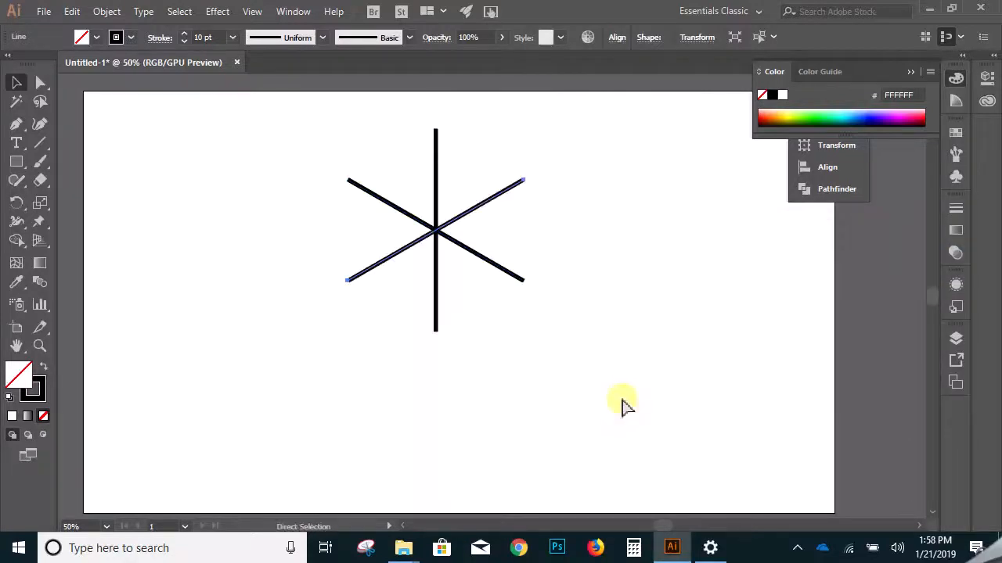
left_click(622, 404)
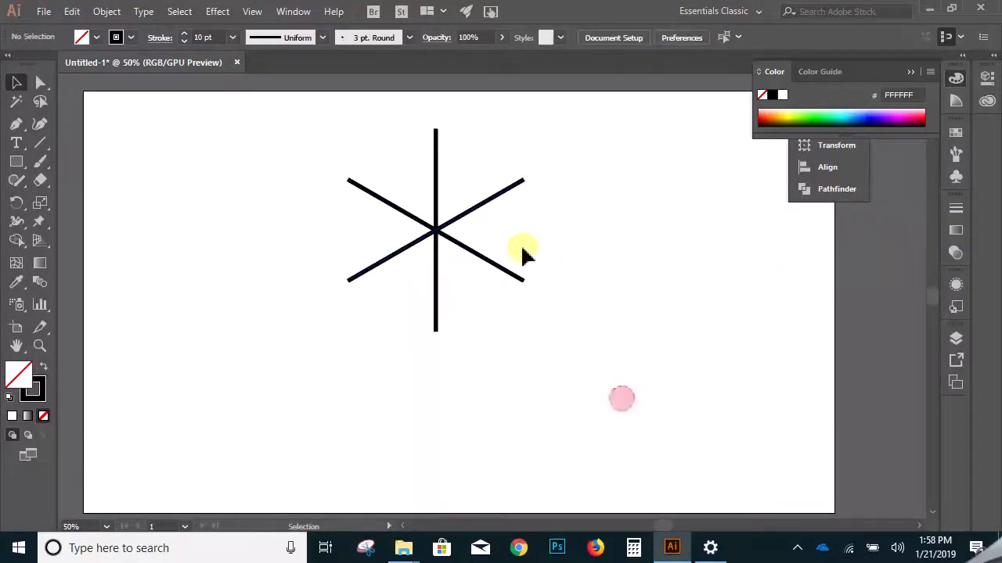
- Delete both slanted lines of the asterisk, keeping only the vertical line
left_click_drag(501, 271, 498, 273)
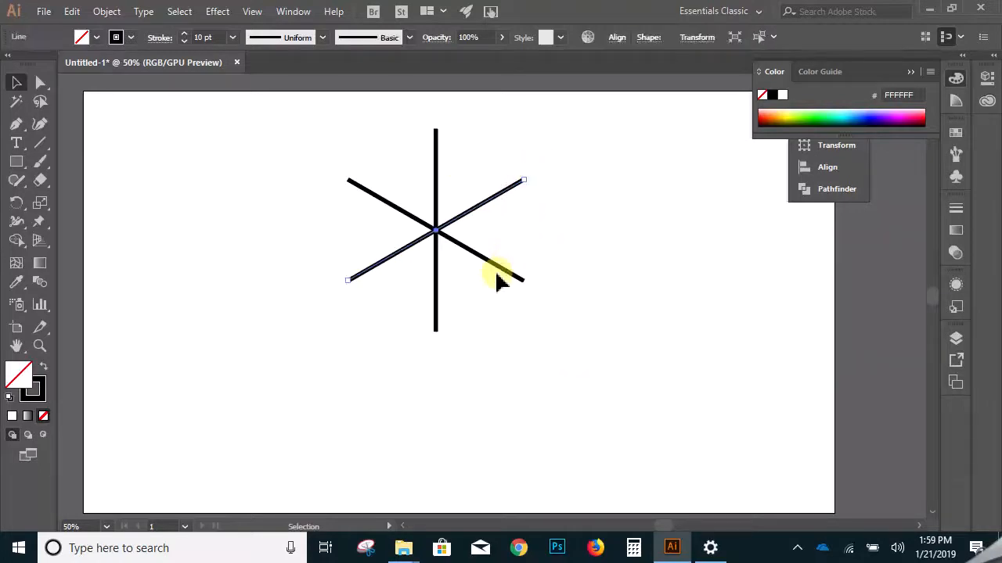
left_click(537, 268)
left_click_drag(545, 171, 492, 313)
key("Delete")
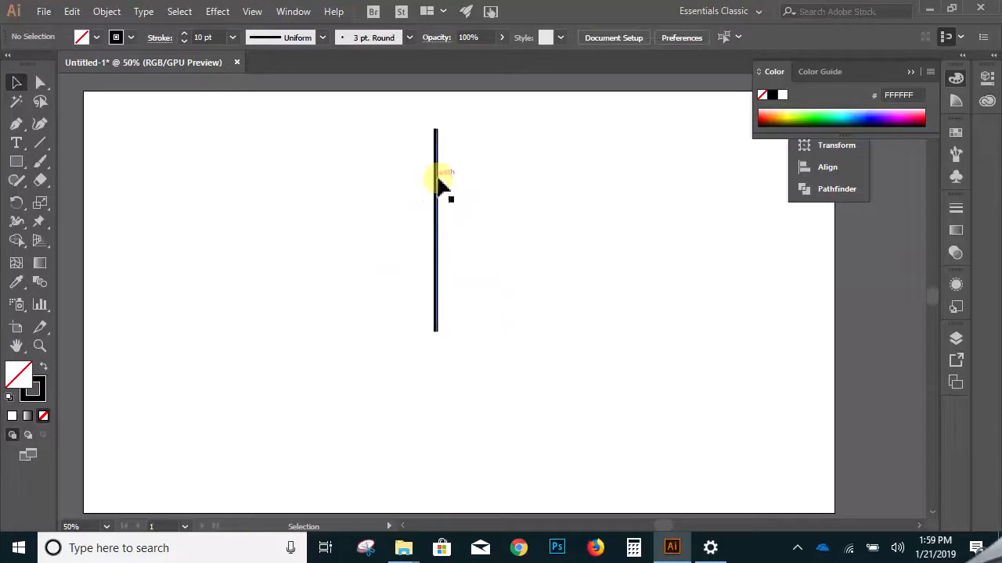
- Create a copy of the vertical line rotated by 10° and repeat the transformation until the lines form a full circular burst
right_click(437, 184)
mouse_move(530, 407)
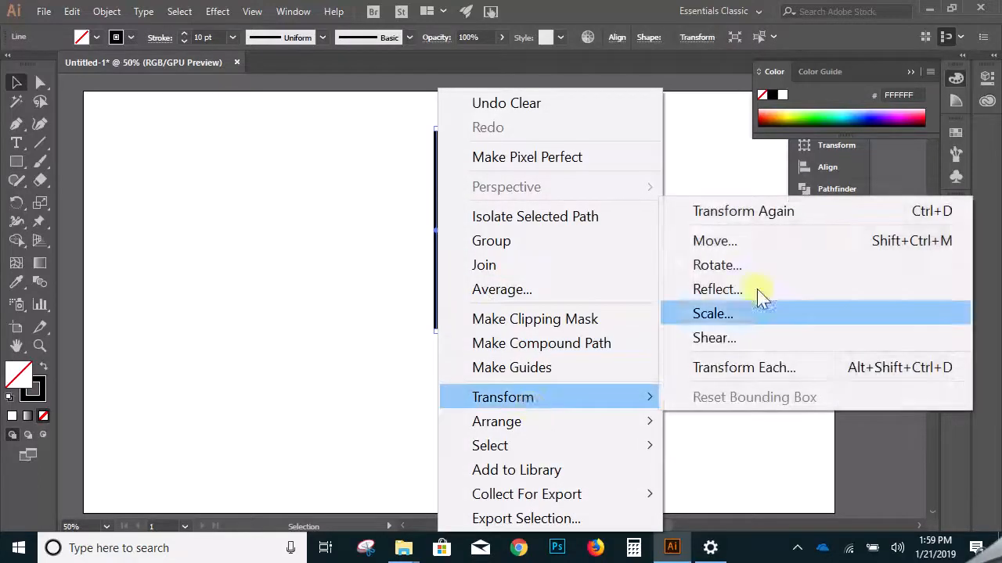
left_click(787, 266)
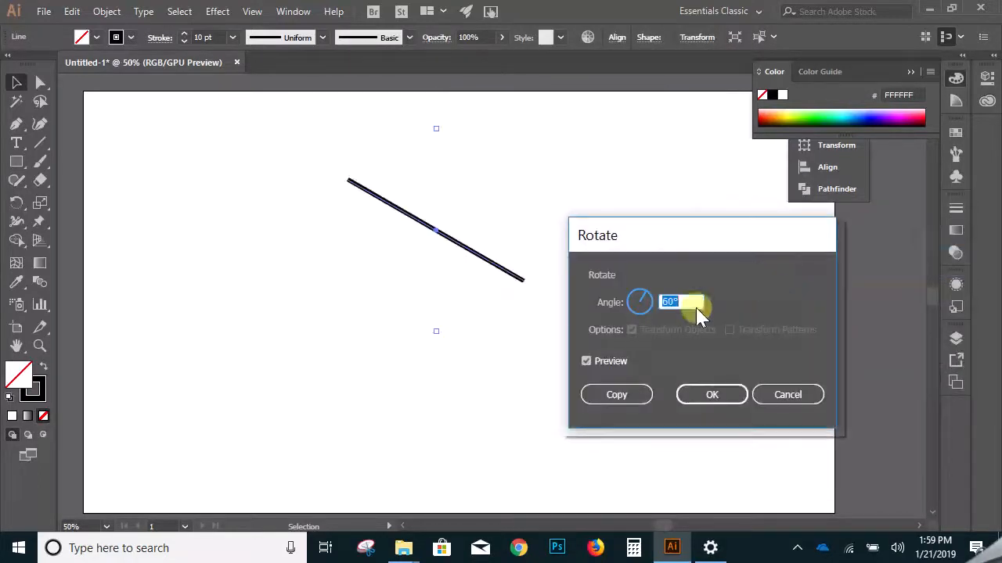
type("10")
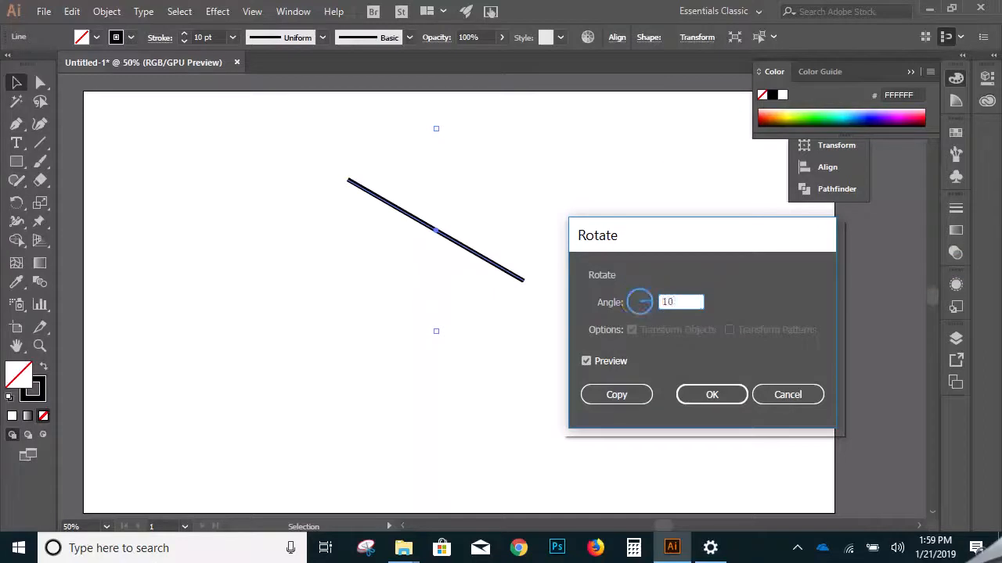
left_click(622, 395)
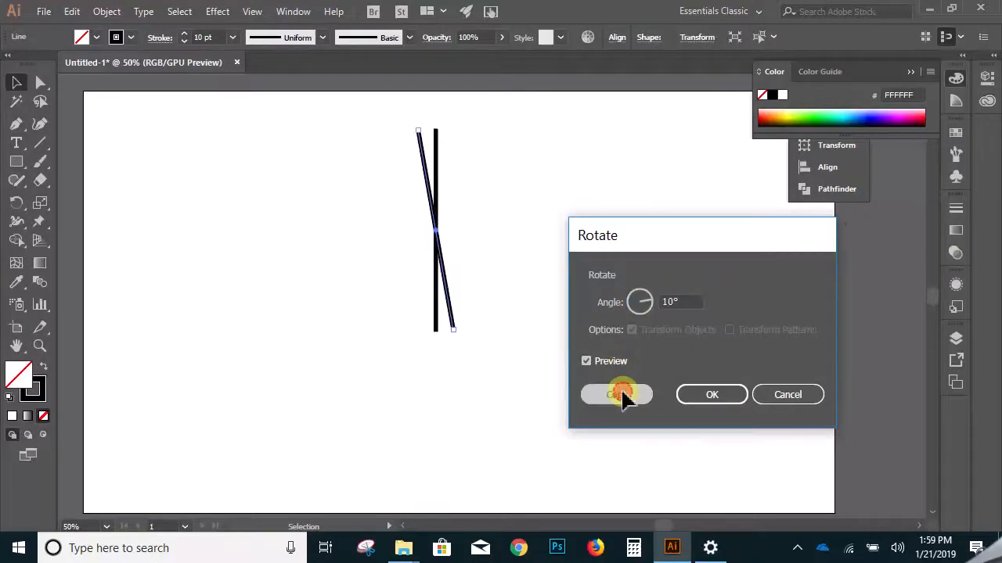
key("ctrl+d")
key("ctrl+d")
key("ctrl+d")
key("ctrl+d")
key("ctrl+d")
key("ctrl+d")
key("ctrl+d")
key("ctrl+d")
key("ctrl+d")
key("ctrl+d")
key("ctrl+d")
key("ctrl+d")
key("ctrl+d")
key("ctrl+d")
key("ctrl+d")
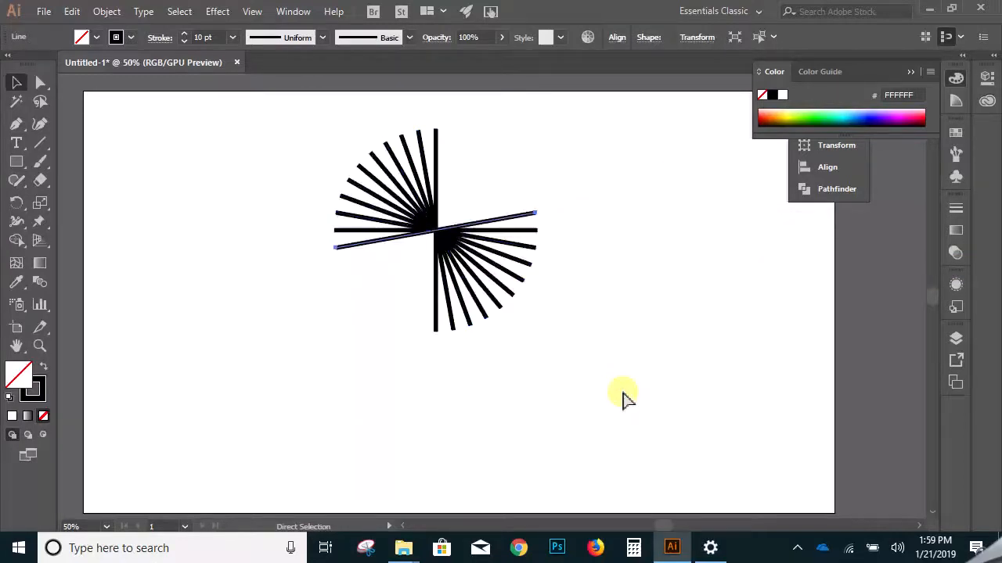
left_click(622, 395)
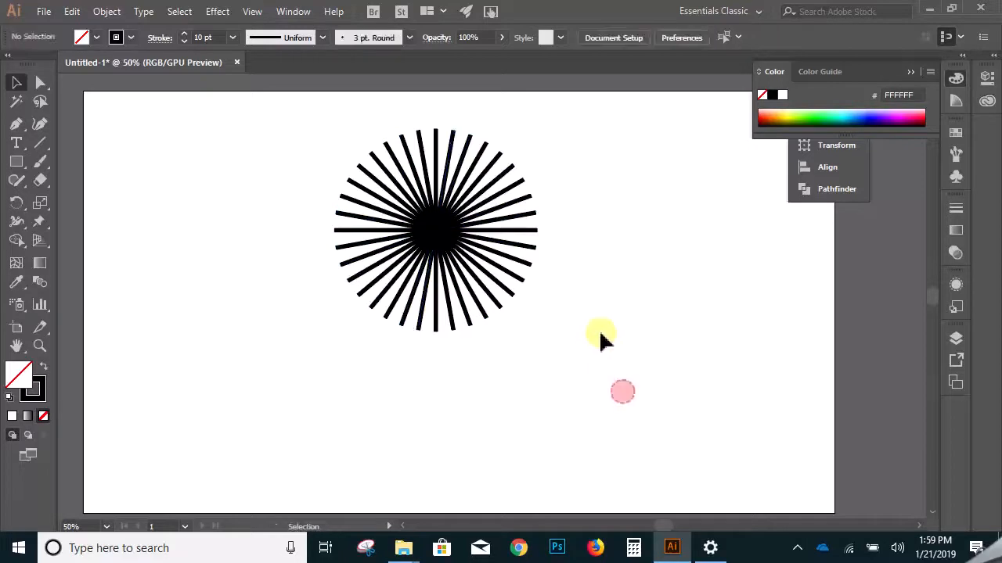
- Select all lines of the circular burst and delete them to clear the artboard
left_click_drag(575, 145, 311, 335)
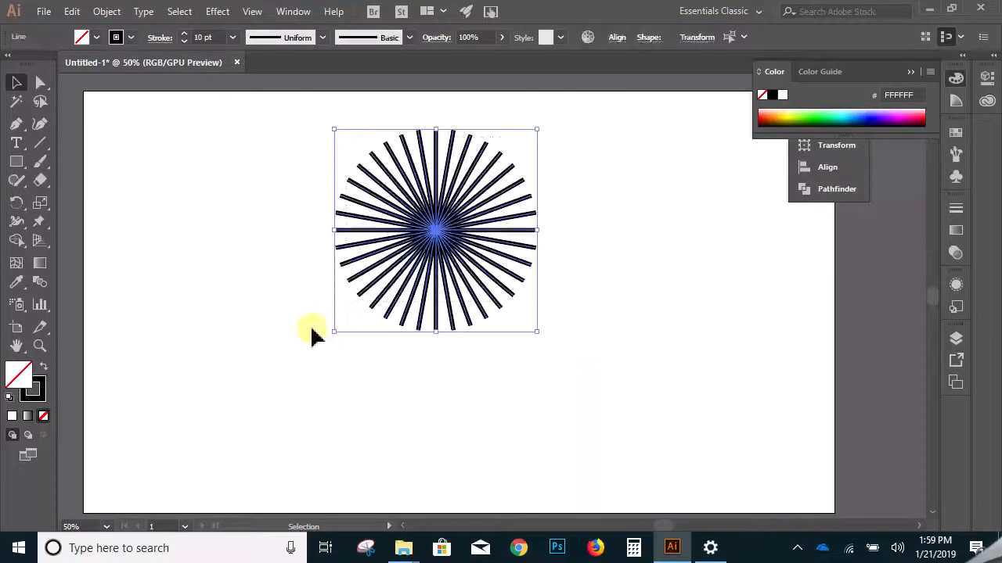
key("Delete")
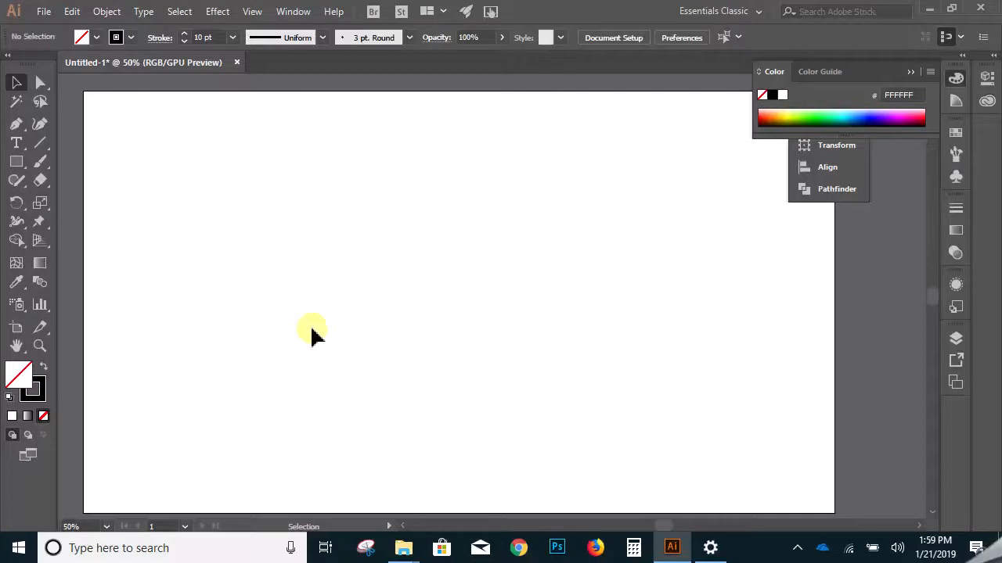
- Draw a vertical line near the middle of the artboard and move it slightly upward
left_click(40, 142)
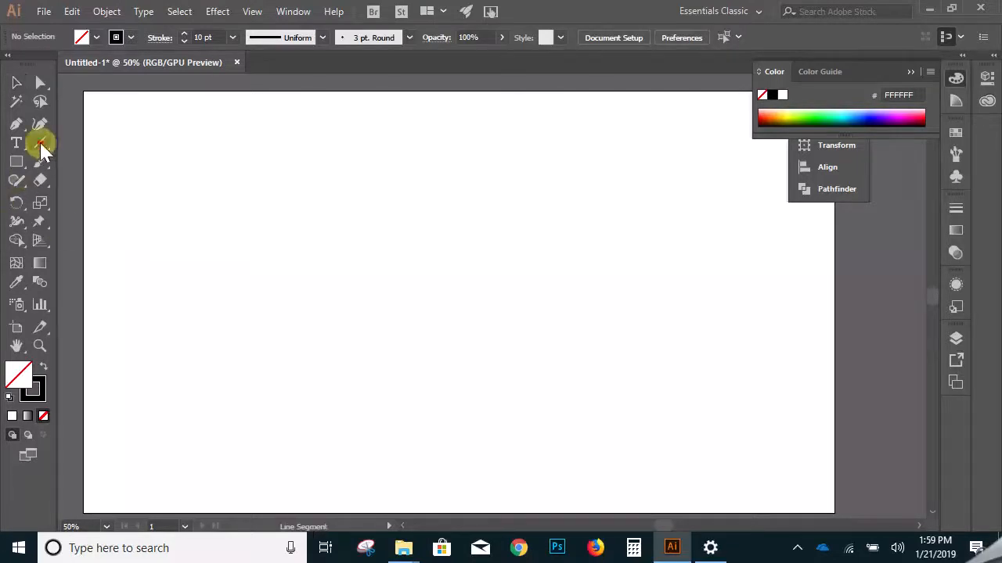
left_click_drag(422, 197, 436, 409)
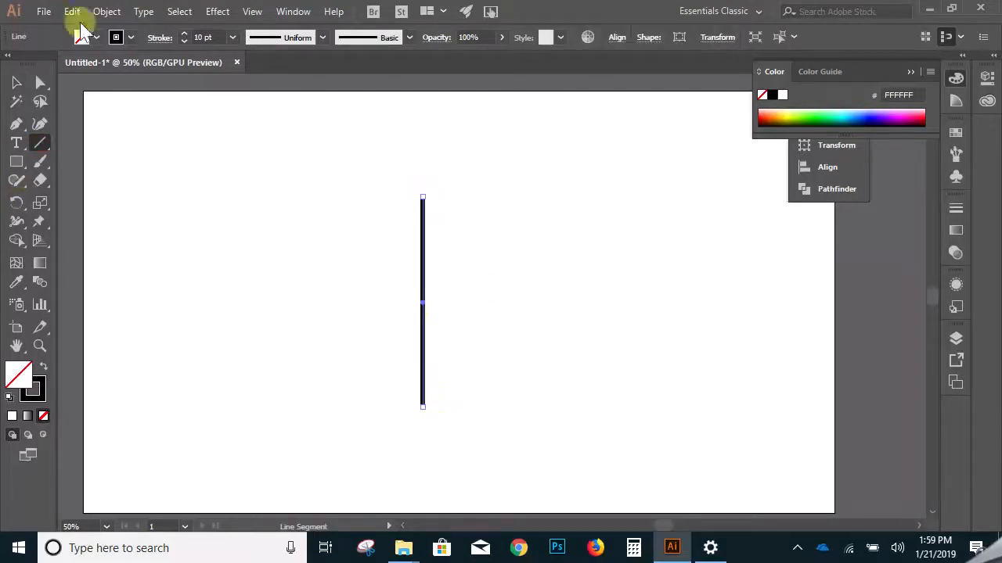
left_click(17, 86)
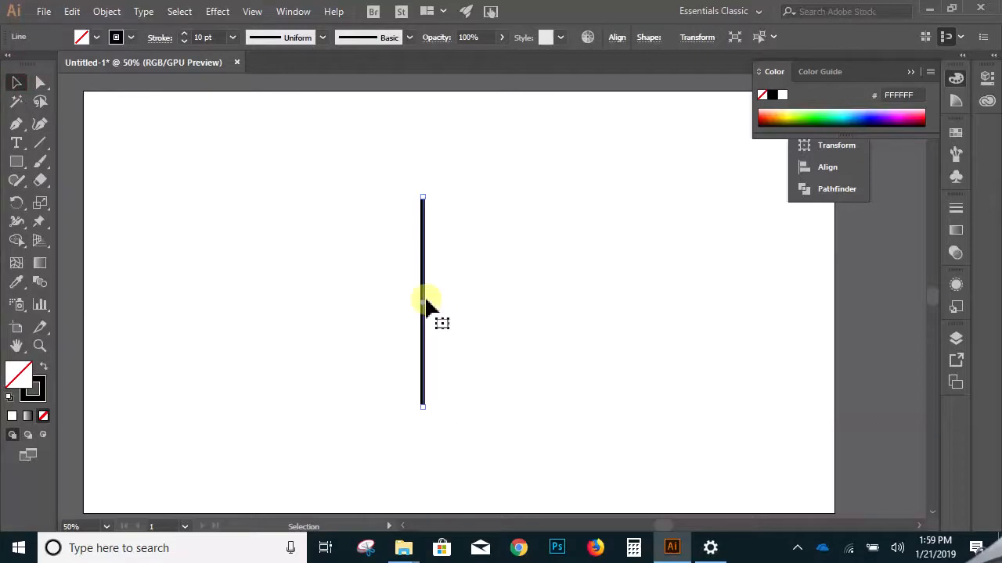
left_click_drag(423, 282, 424, 255)
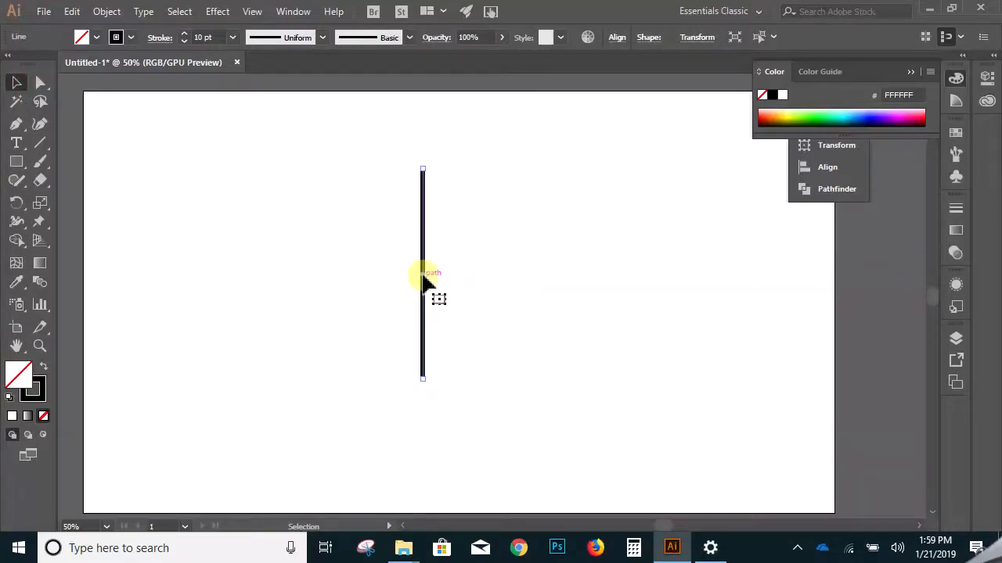
- Try rotating the line freehand, first as it is and again about its lower endpoint, undoing each rotation
left_click_drag(429, 165, 532, 346)
key("ctrl+z")
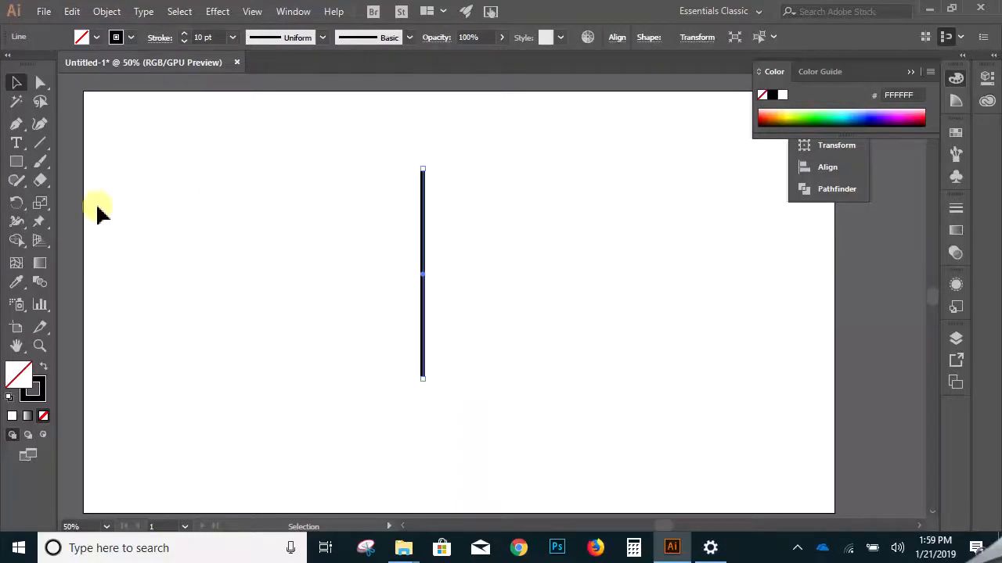
left_click(21, 205)
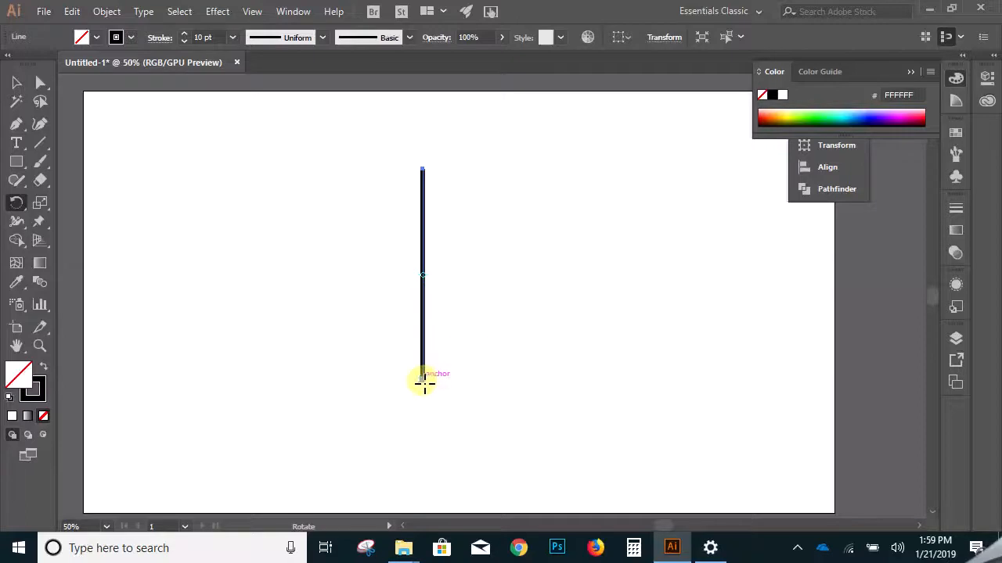
left_click(424, 382)
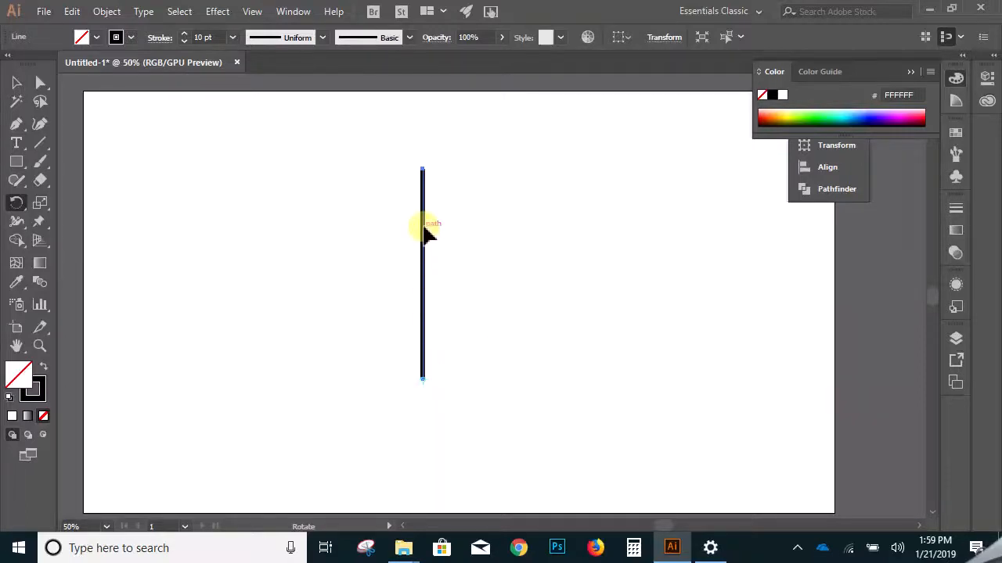
left_click_drag(425, 179, 523, 371)
key("ctrl+z")
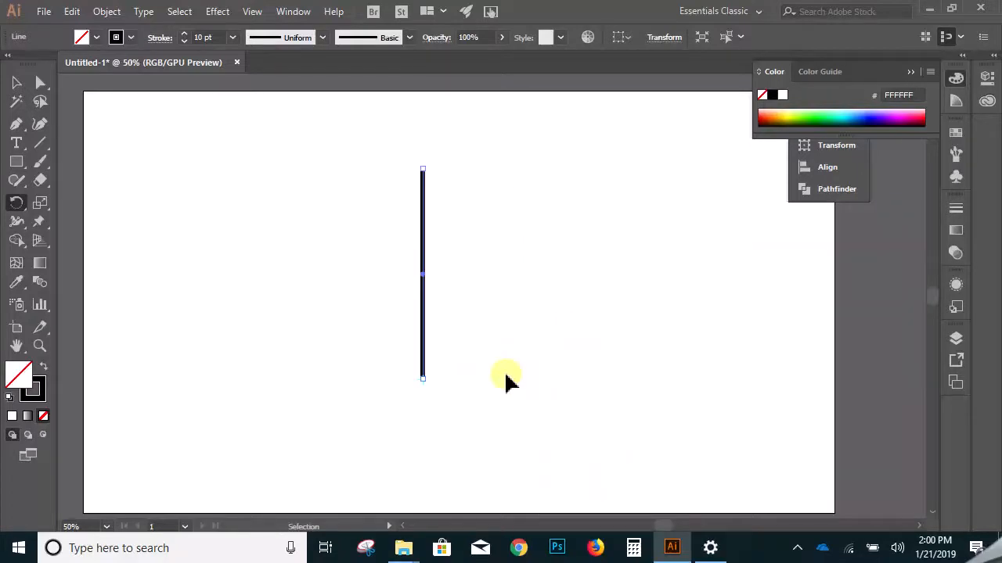
left_click_drag(423, 273, 433, 378)
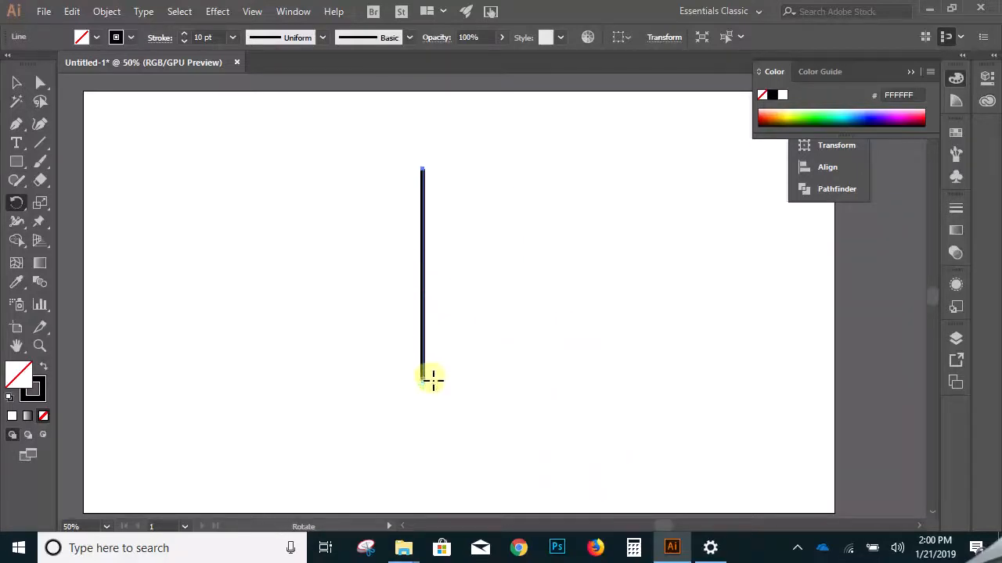
- Shorten the vertical line to less than half its length, place it near the artboard's upper edge, and keep it selected
left_click(17, 82)
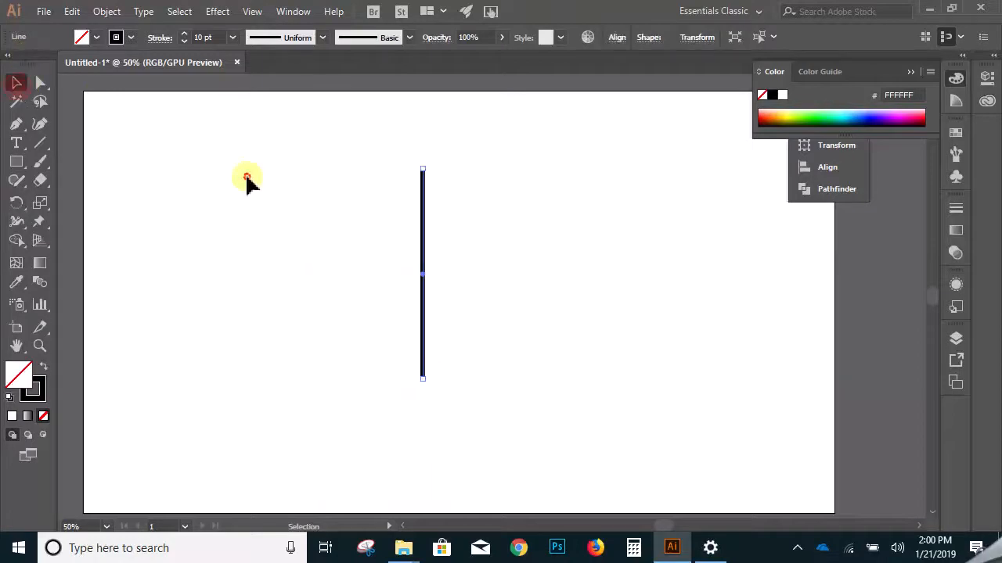
left_click(246, 183)
left_click(423, 247)
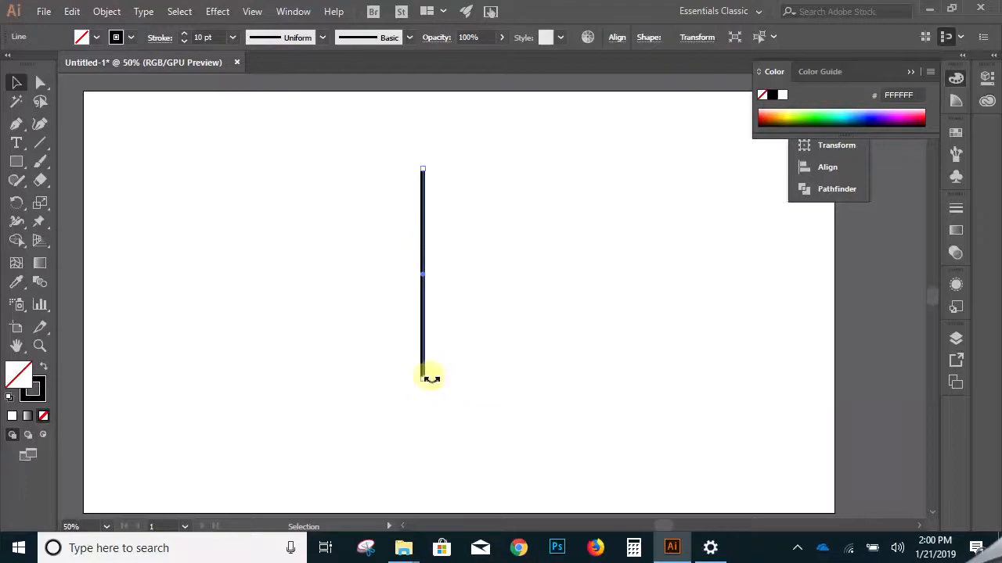
left_click(423, 380)
mouse_move(420, 167)
left_mouse_down()
mouse_move(425, 301)
mouse_move(425, 153)
left_mouse_up()
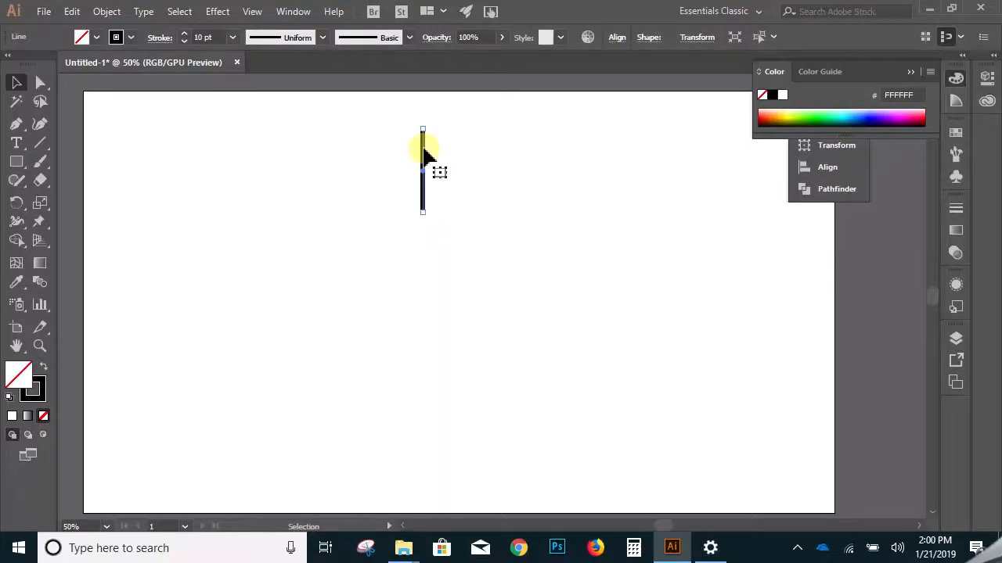
left_click(440, 231)
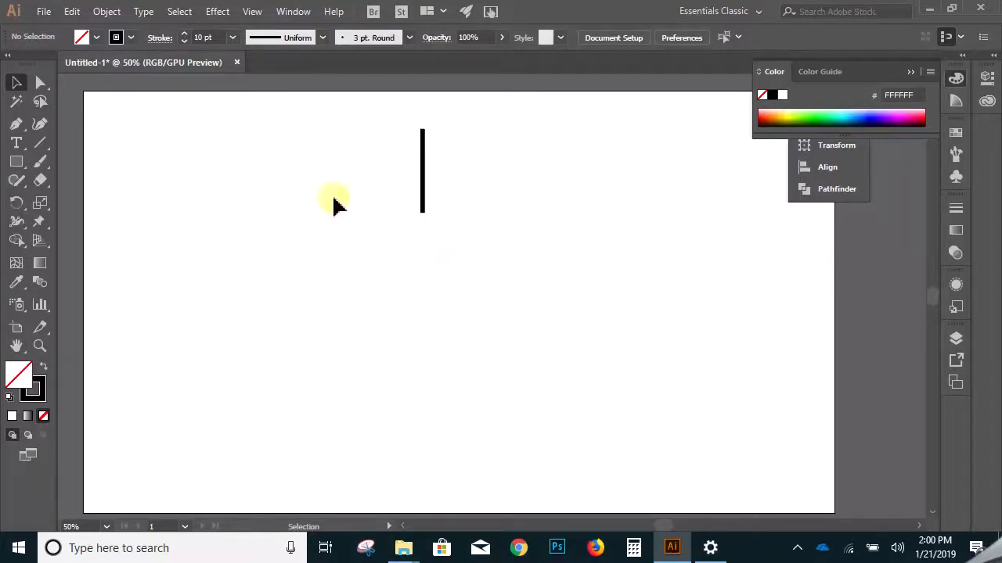
left_click(421, 170)
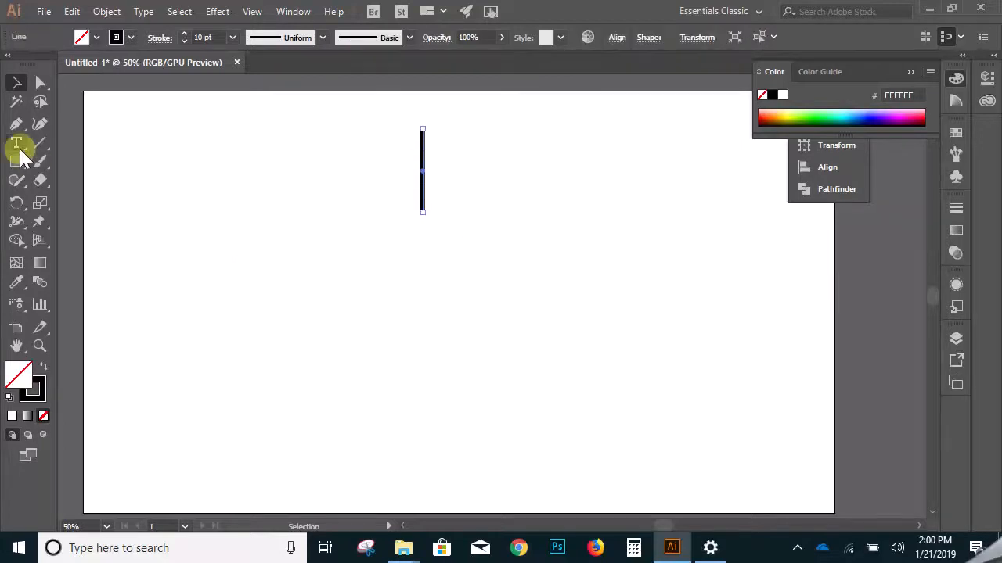
- Copy the line rotated by 30° about a point just below its lower end, repeating the transformation to complete a twelve-spoke burst
left_click(21, 205)
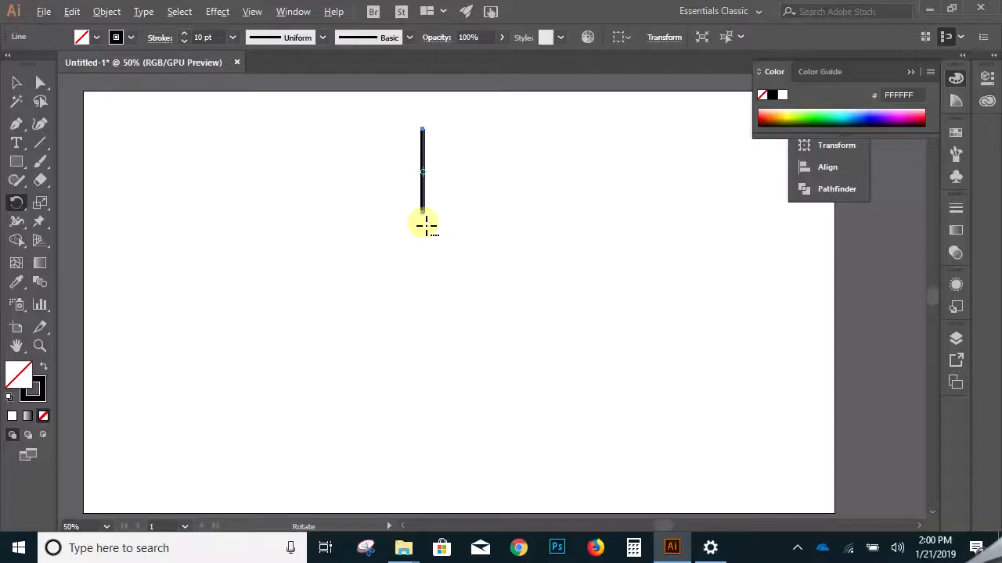
left_click(427, 226, "alt")
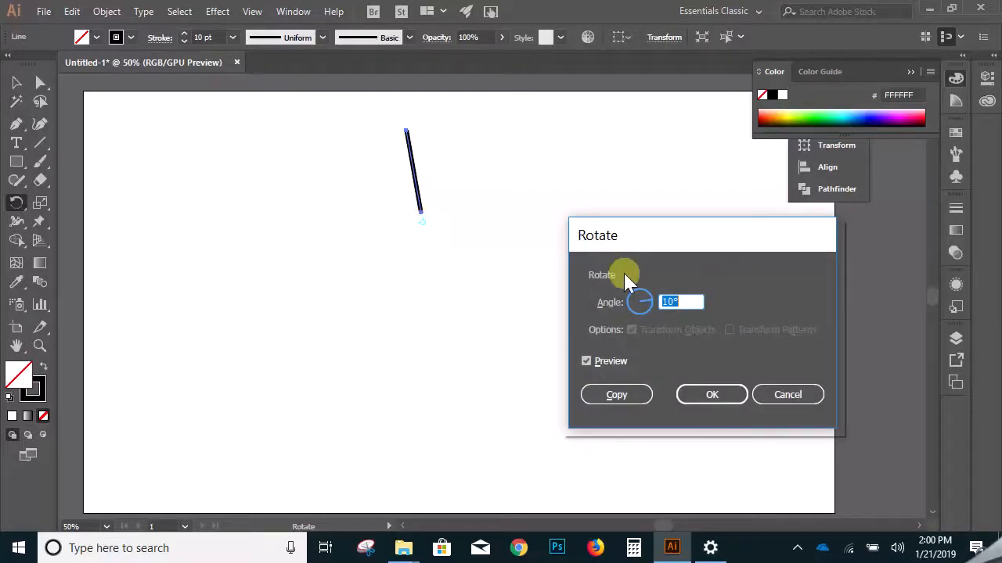
left_click_drag(699, 302, 652, 306)
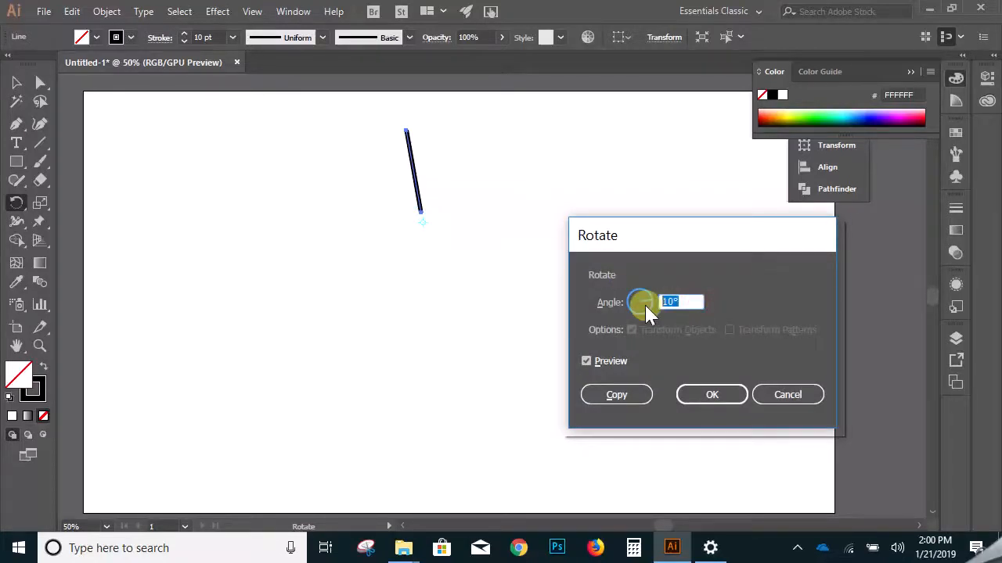
type("30")
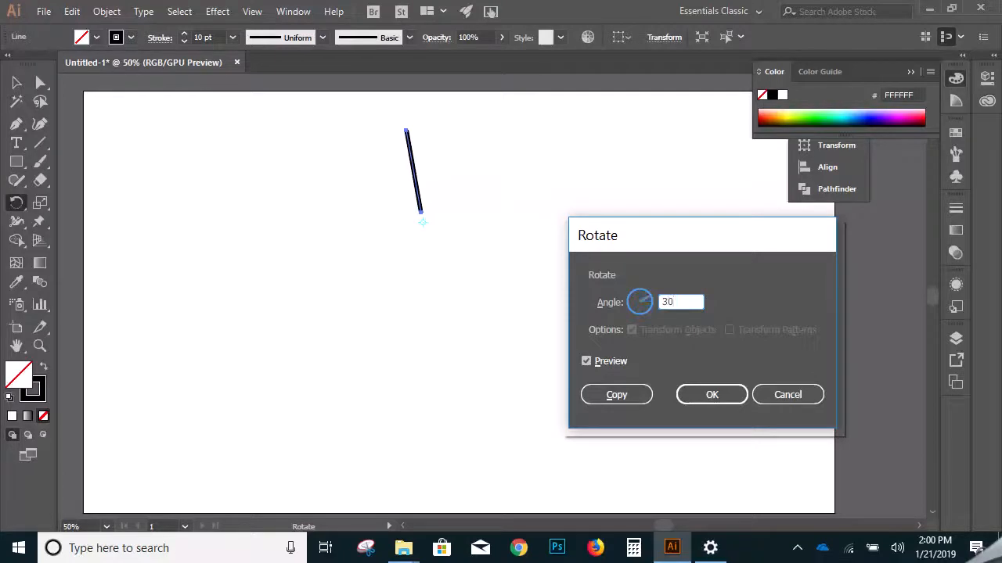
left_click(619, 393)
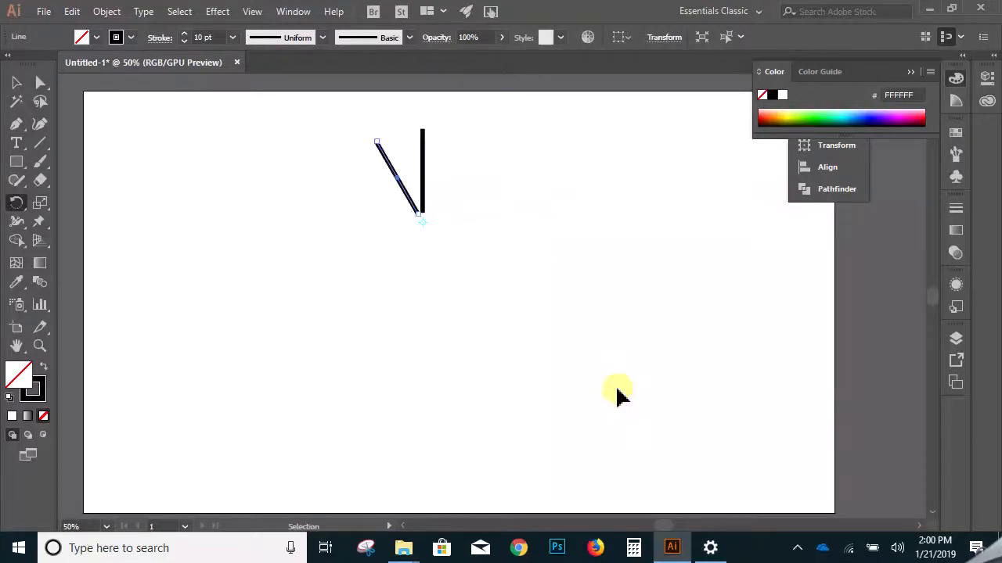
key("ctrl+d")
key("ctrl+d")
key("ctrl+d")
key("ctrl+d")
key("ctrl+d")
key("ctrl+d")
key("ctrl+d")
key("ctrl+d")
key("ctrl+d")
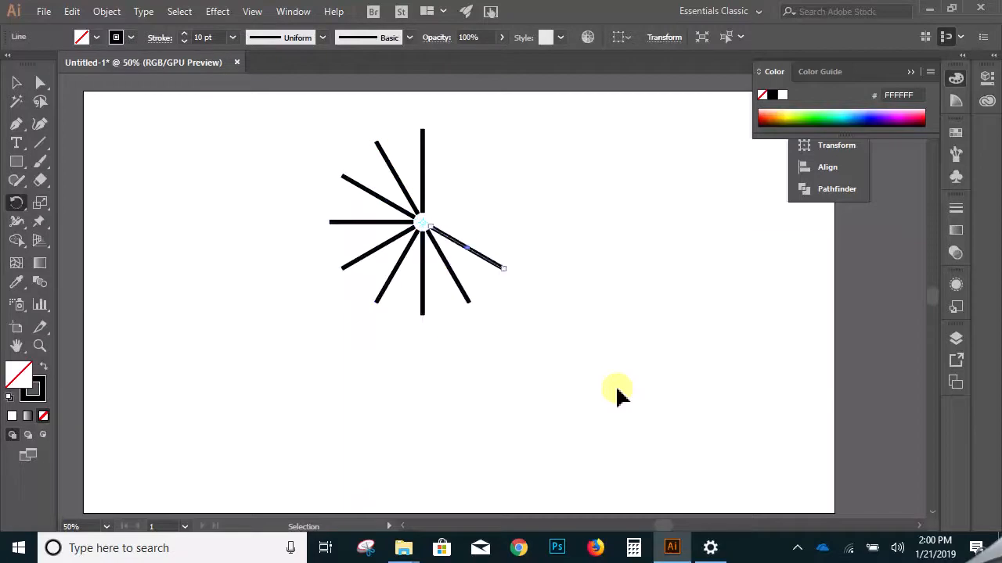
key("ctrl+d")
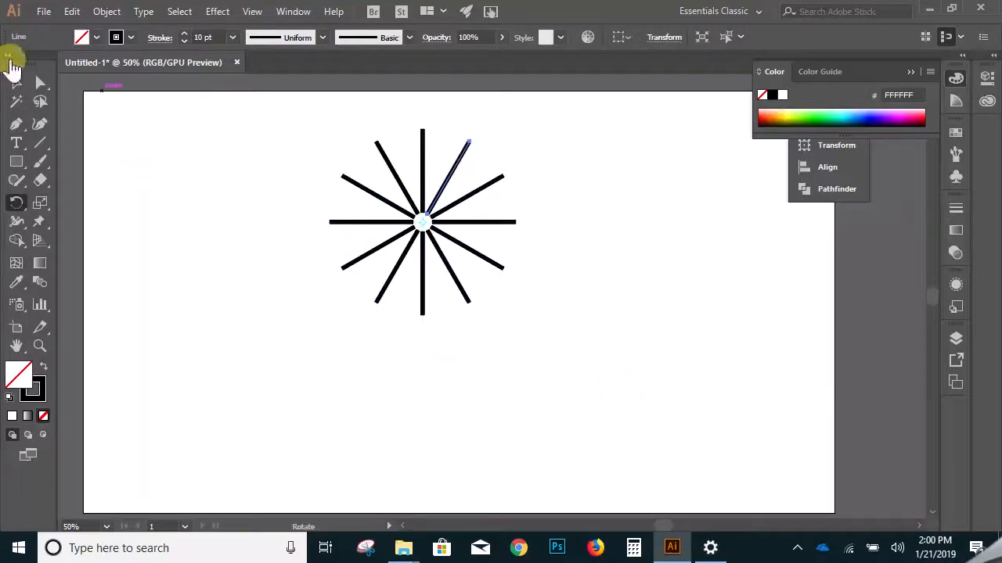
- Examine the center of the radial pattern up close, where the inner ends of the lines surround the rotation point
left_click(15, 83)
left_click(407, 274)
key("ctrl+space")
left_click(475, 239, "ctrl")
left_click(448, 310, "ctrl")
left_click(473, 282, "ctrl")
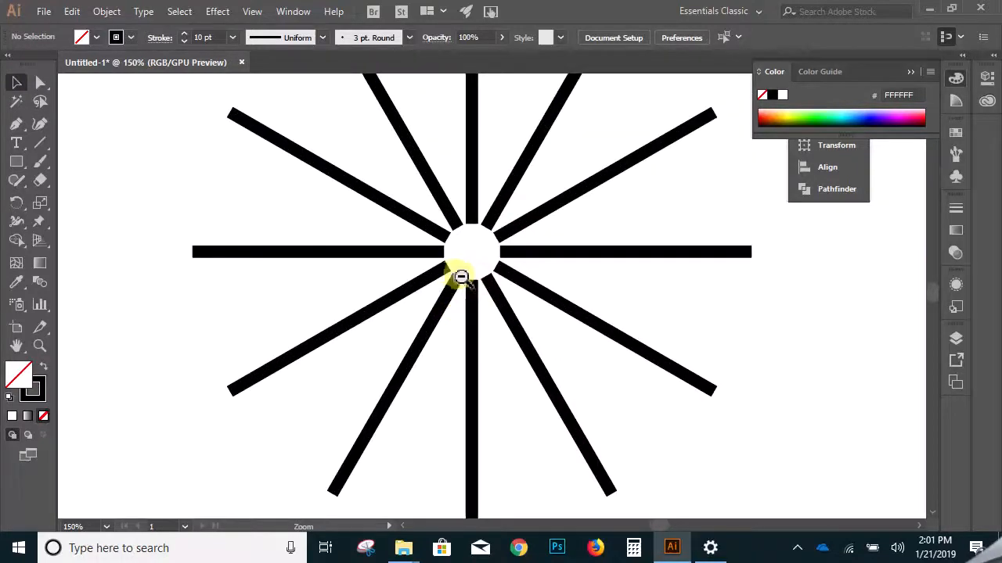
left_click(503, 280, "ctrl+alt")
left_click(503, 279, "ctrl+alt")
left_click(503, 279, "ctrl+alt")
left_click_drag(358, 223, 579, 366)
left_click(524, 338, "ctrl")
left_click(471, 292, "ctrl")
left_click(608, 381)
left_click(432, 267, "ctrl")
left_click(433, 268, "ctrl")
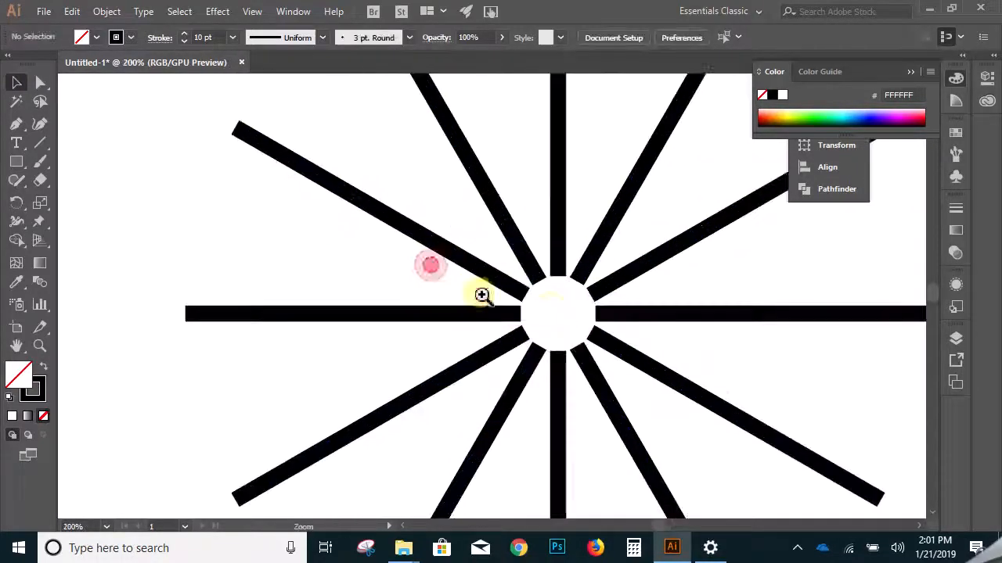
left_click(550, 306, "ctrl")
left_click(551, 308, "ctrl")
left_click(529, 302, "ctrl")
left_click(516, 303, "ctrl")
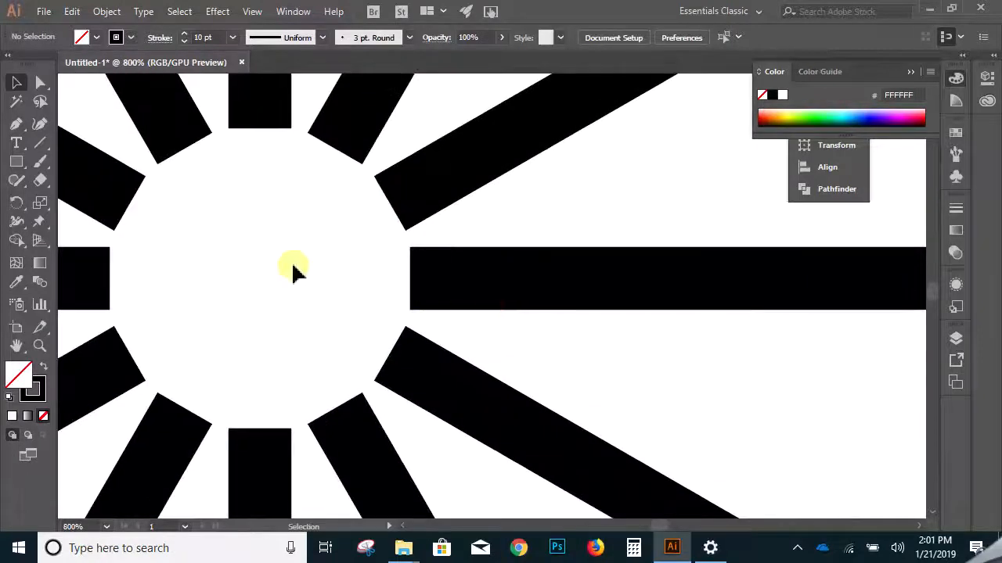
left_click(352, 253, "ctrl+alt")
left_click(352, 253, "ctrl+alt")
left_click_drag(369, 295, 246, 233)
left_click(498, 266, "ctrl+alt")
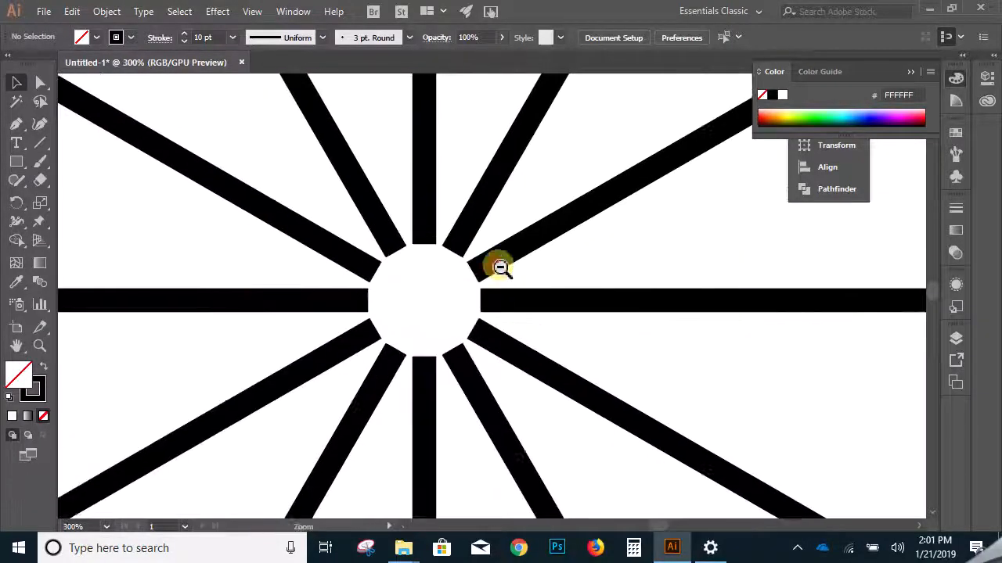
left_click(499, 267, "ctrl+alt")
left_click(501, 268, "ctrl+alt")
left_click(501, 268, "ctrl+alt")
- Delete every line of the burst except the vertical one above the center
left_click_drag(179, 172, 582, 408)
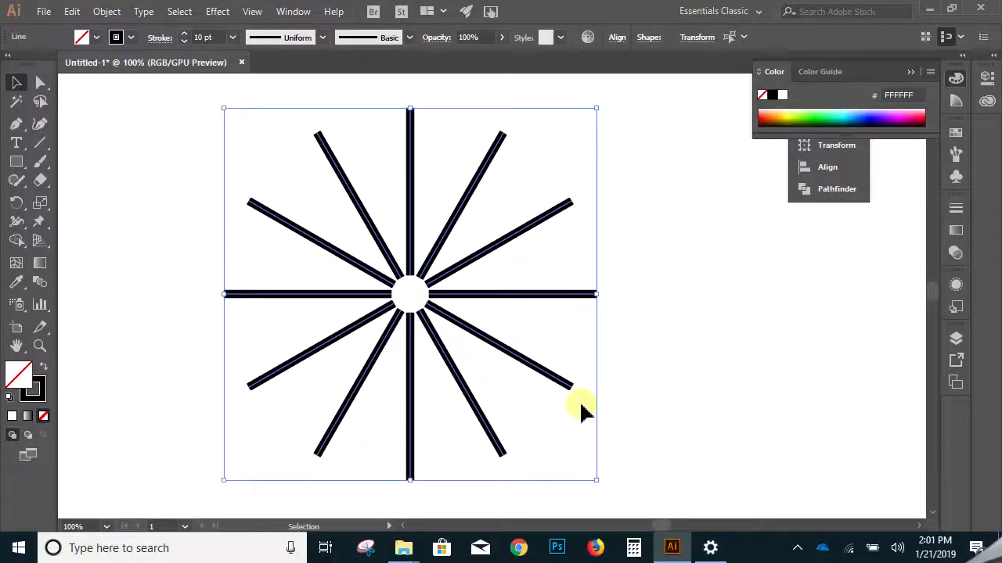
left_click(621, 384)
left_click_drag(570, 130, 451, 456)
key("Delete")
left_click_drag(210, 91, 383, 423)
key("Delete")
left_click(406, 407)
key("Delete")
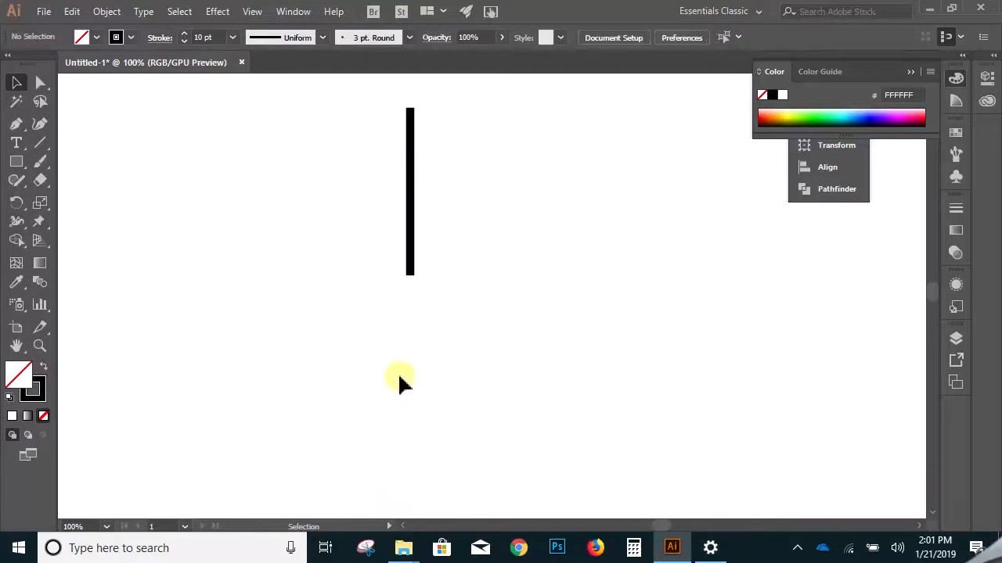
- Draw a small circle just below the line and swap its fill and stroke to make it solid black without an outline
left_click(17, 162)
left_click_drag(16, 162, 63, 196)
left_click_drag(411, 298, 455, 342)
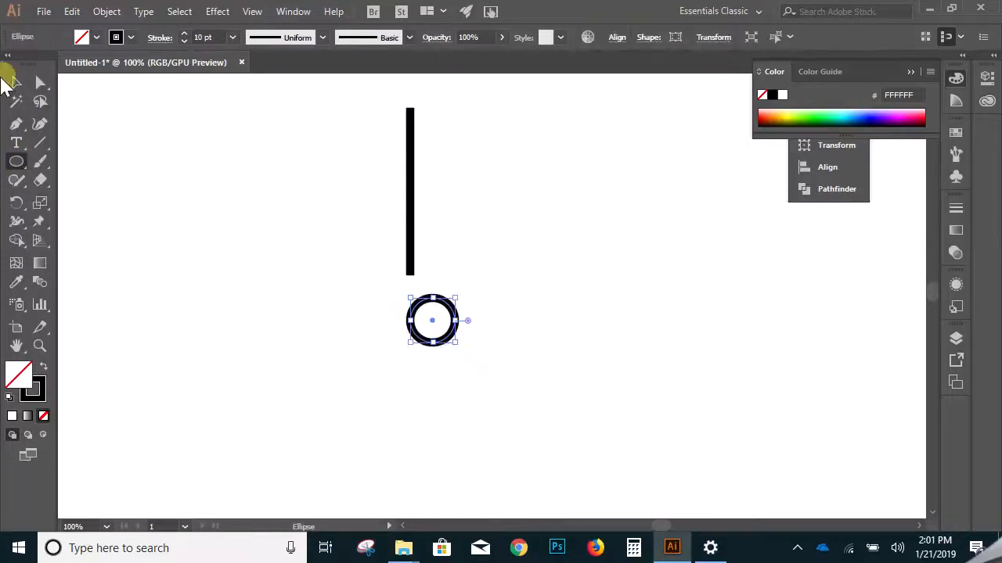
key("shift+x")
left_click(17, 82)
left_click(162, 127)
- Align the line and circle on their horizontal centers, undo a trial vertical centering, and move both slightly left and down
left_click_drag(339, 166, 472, 319)
left_click(616, 38)
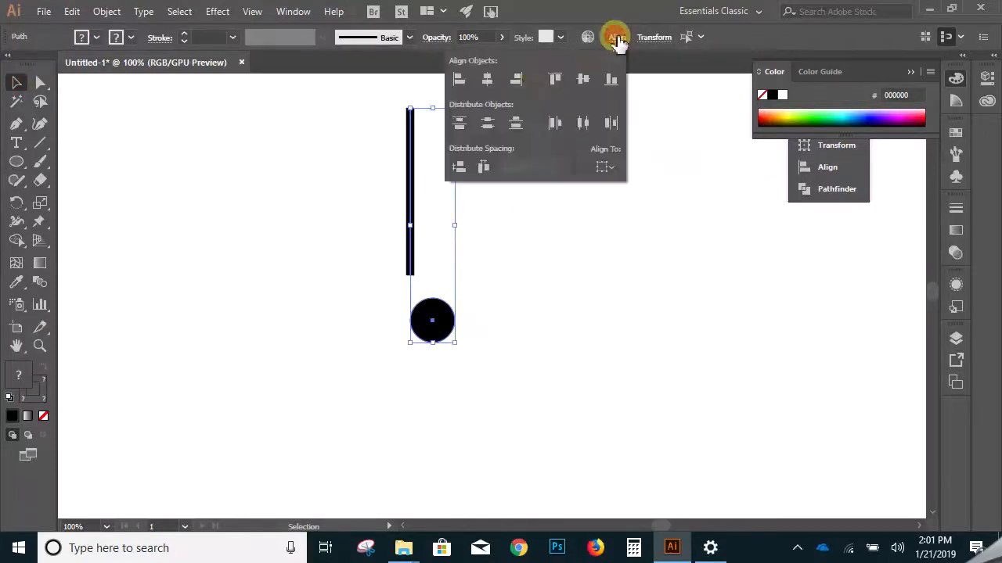
left_click(487, 79)
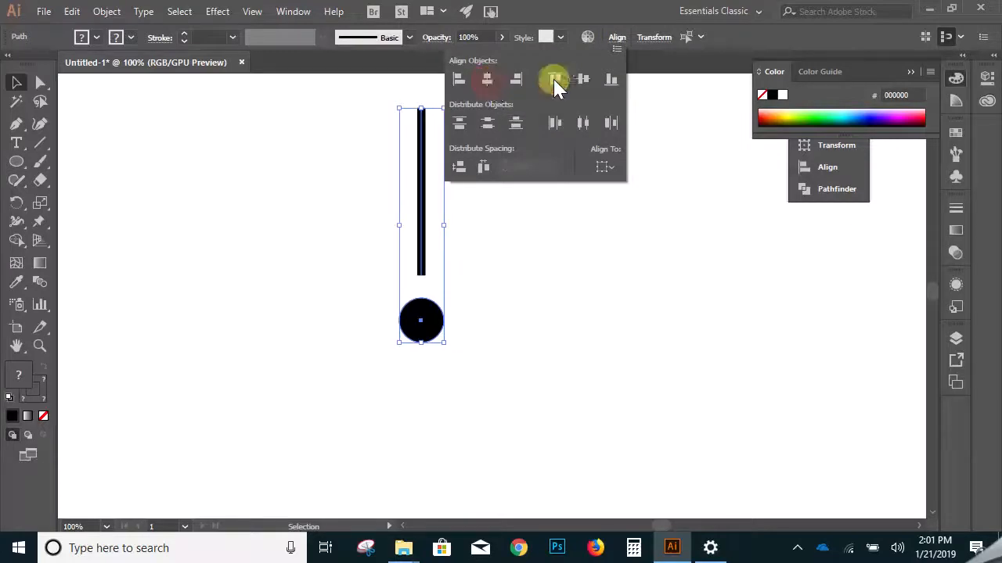
left_click(583, 79)
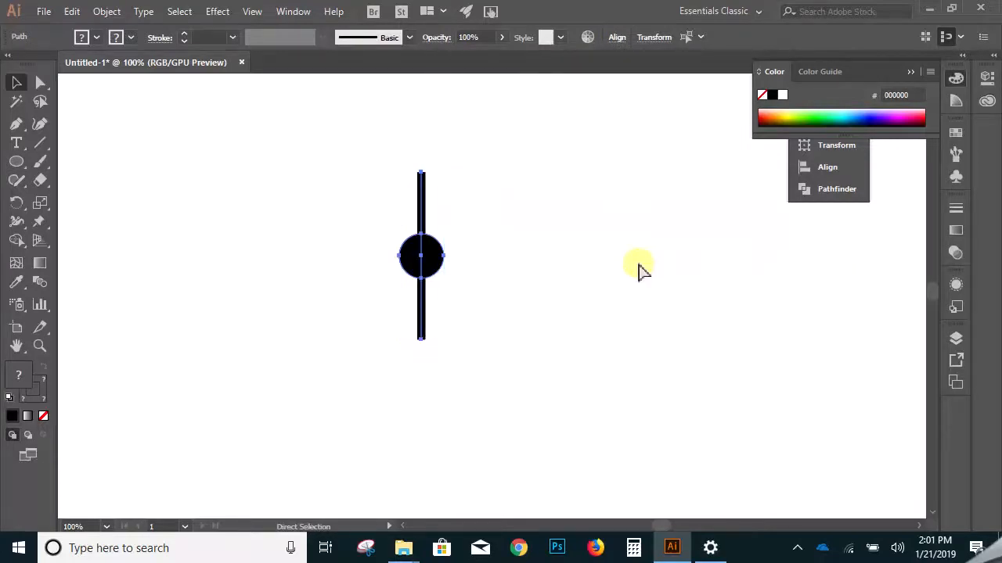
key("ctrl+z")
left_click_drag(521, 148, 380, 339)
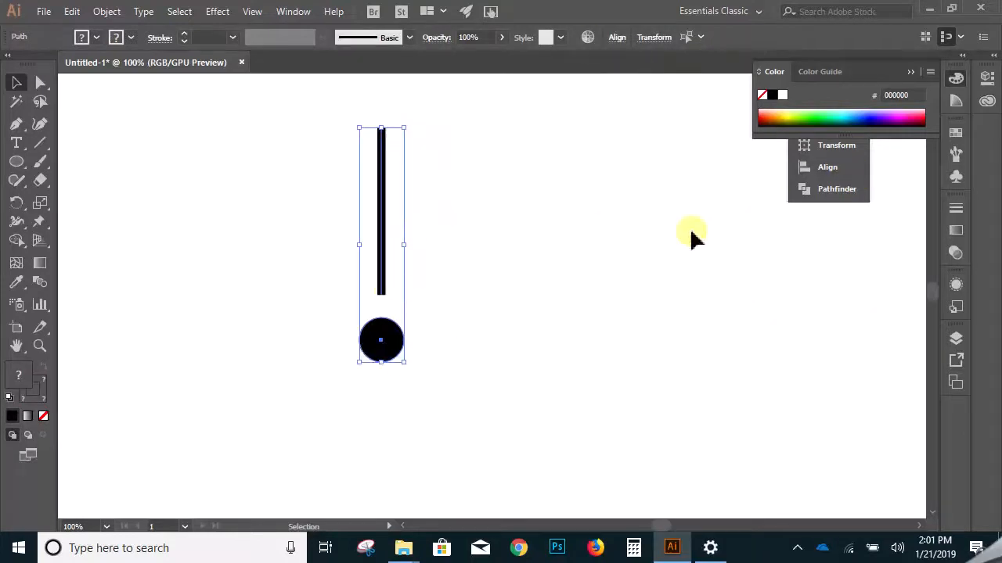
left_click(607, 272)
- Switch the workspace from Essentials Classic to Essentials
left_click(294, 12)
mouse_move(424, 121)
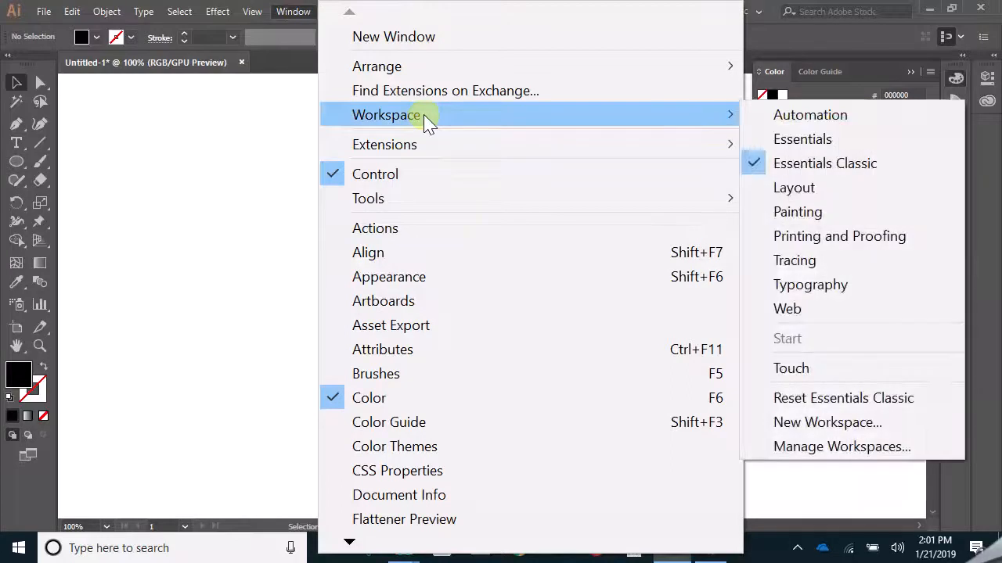
mouse_move(432, 199)
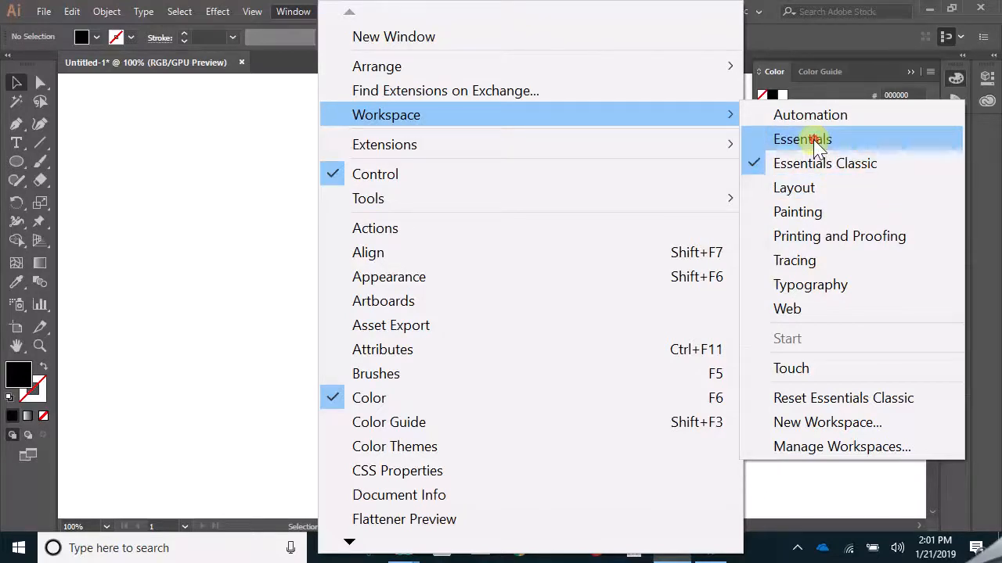
left_click(814, 140)
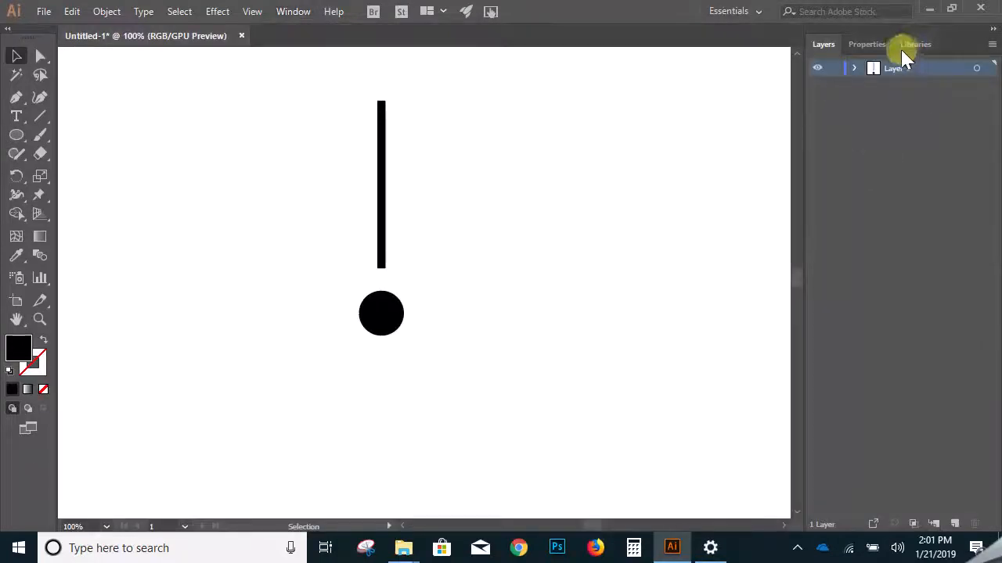
- Select the line and circle together and examine the additional alignment and distribution options, including the Align To choices
left_click(870, 45)
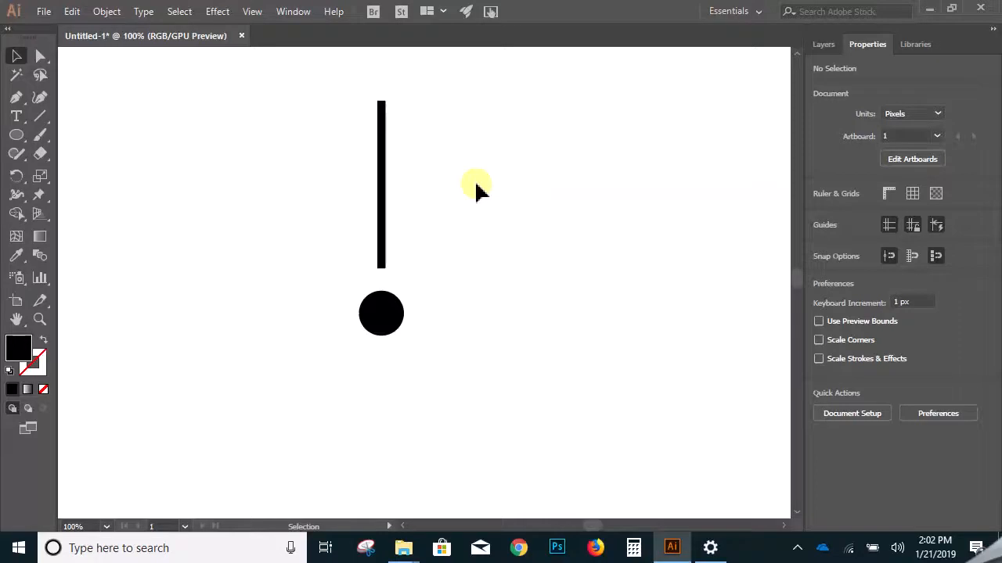
left_click_drag(474, 180, 284, 358)
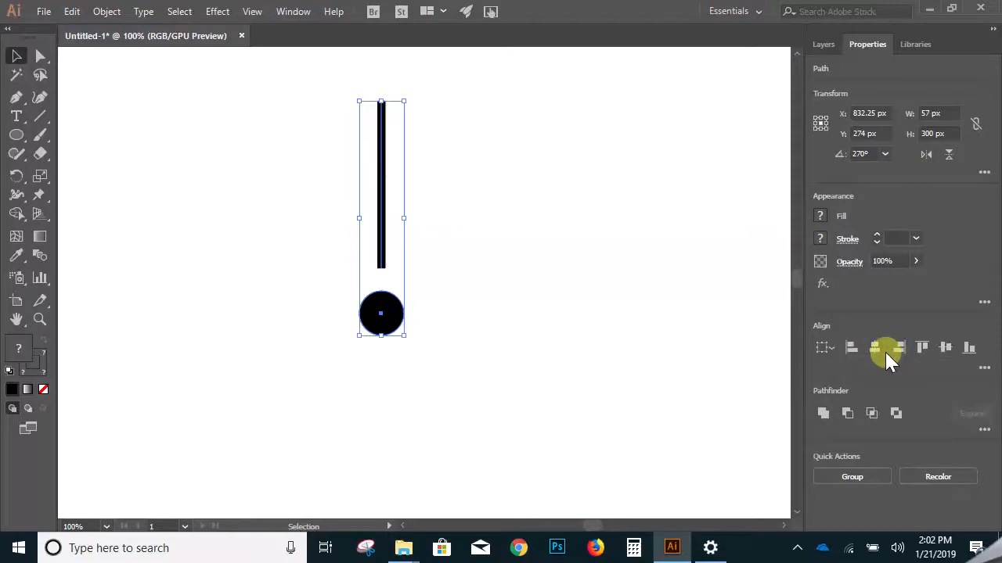
left_click(529, 292)
left_click_drag(319, 165, 427, 348)
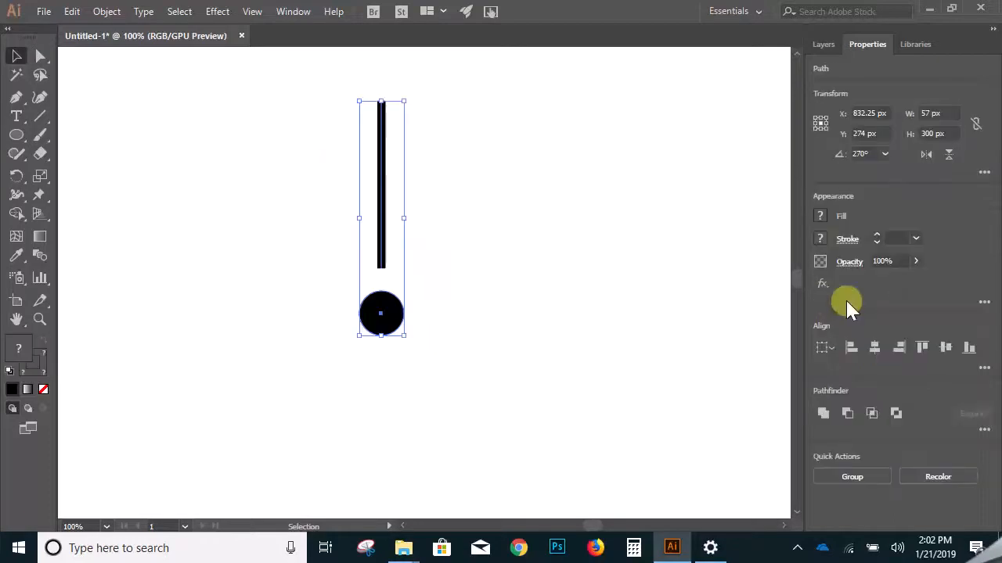
left_click(982, 366)
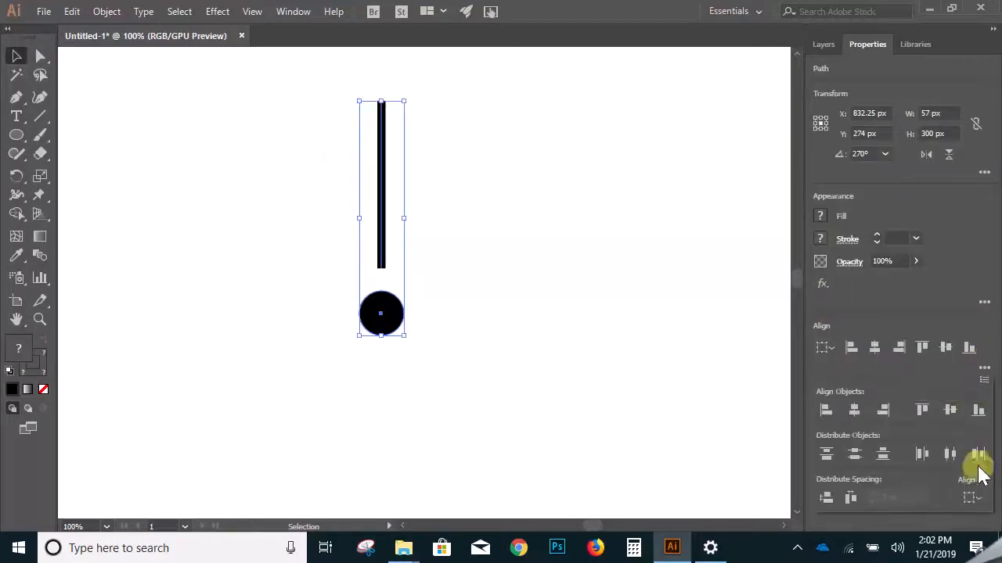
left_click(971, 498)
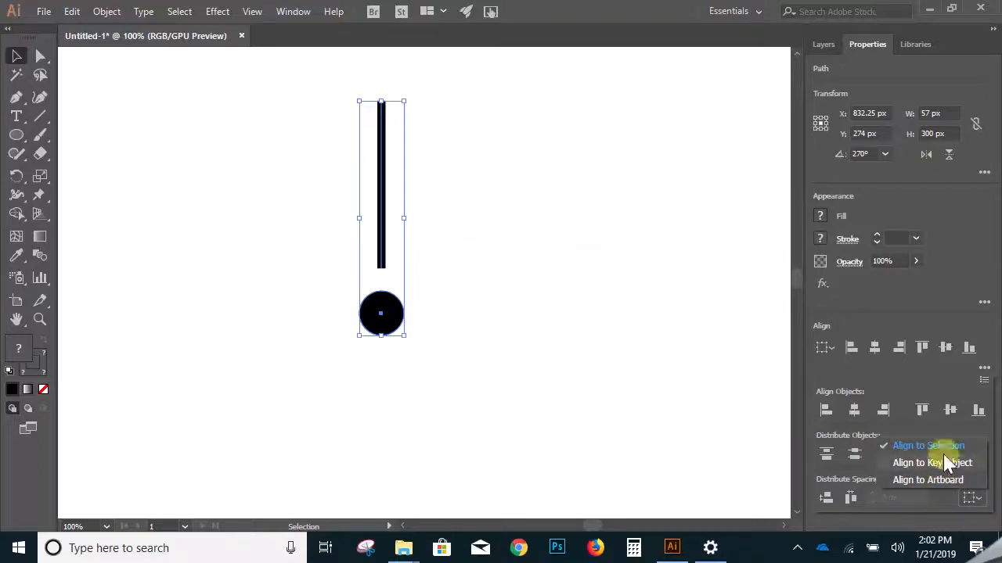
left_click(561, 294)
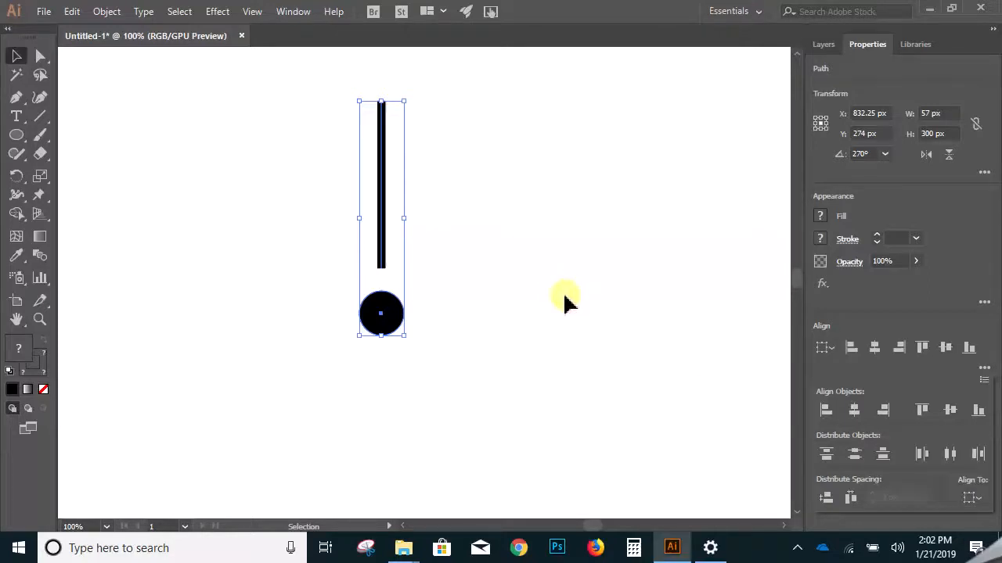
left_click(418, 210)
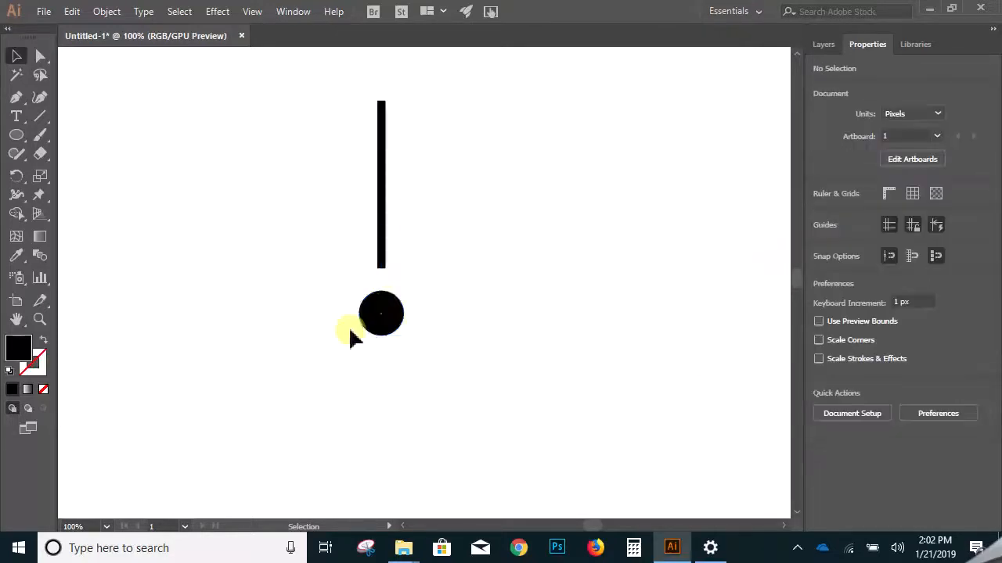
- Move the circle straight up closer to the line's lower end and compare both shapes in Outline and Preview modes
left_click_drag(381, 313, 380, 297)
left_click(422, 315)
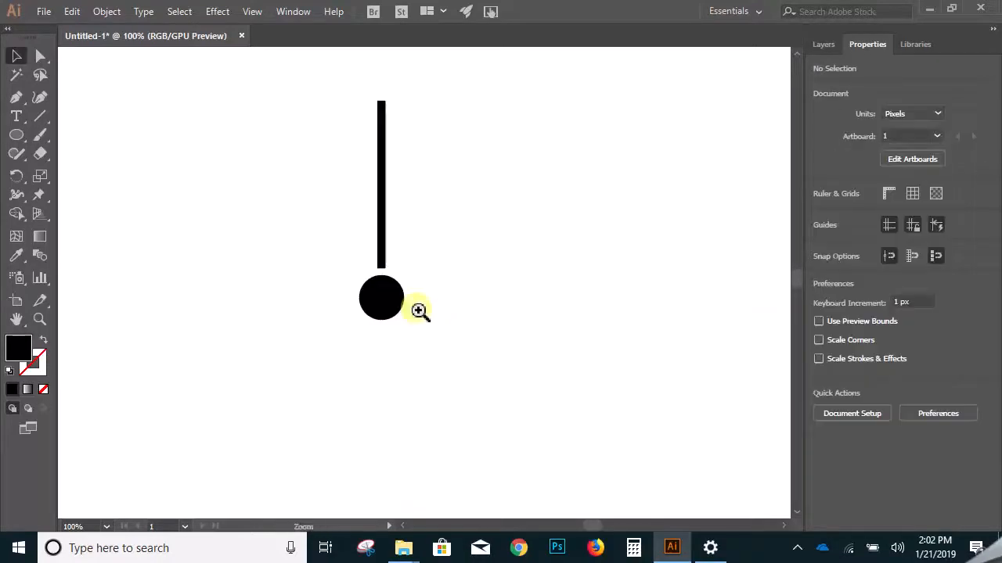
left_click(418, 311)
key("ctrl+y")
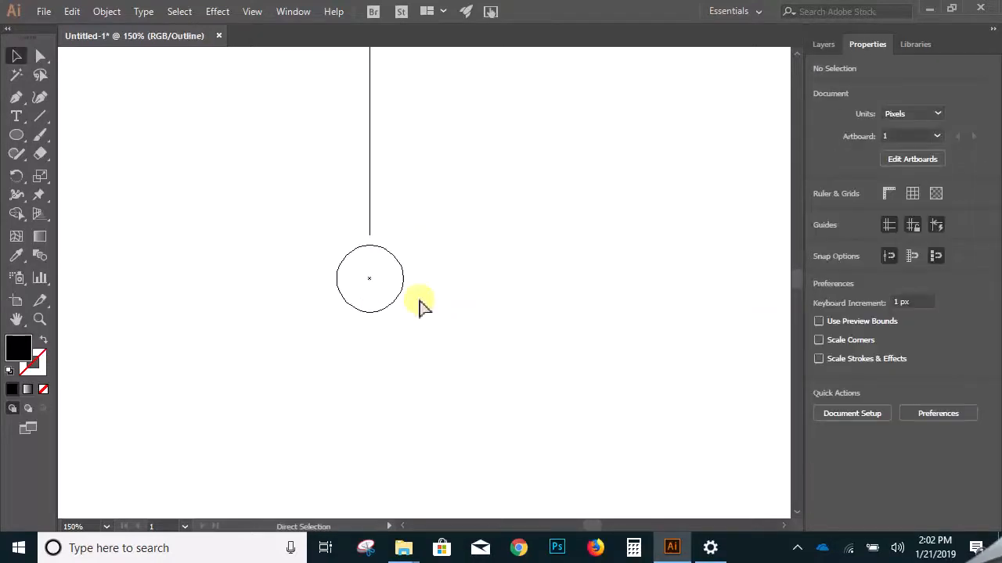
key("ctrl+y")
key("ctrl+y")
key("ctrl+y")
key("ctrl+y")
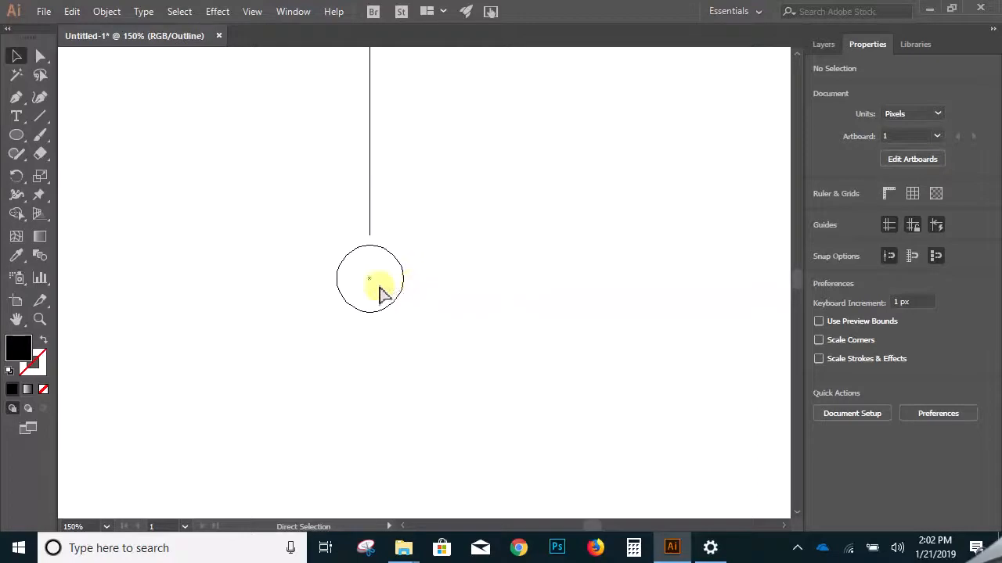
key("ctrl+y")
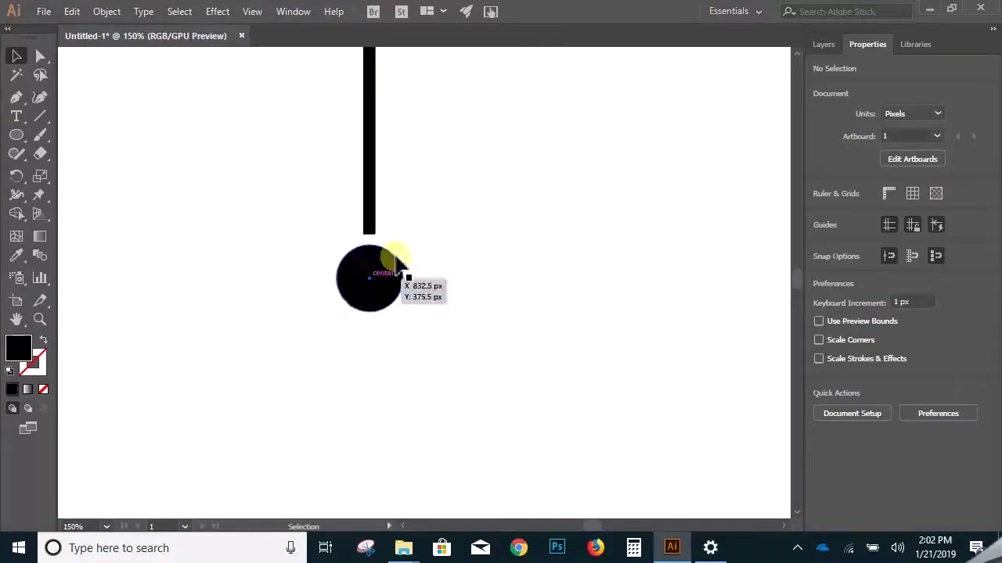
left_click(442, 230)
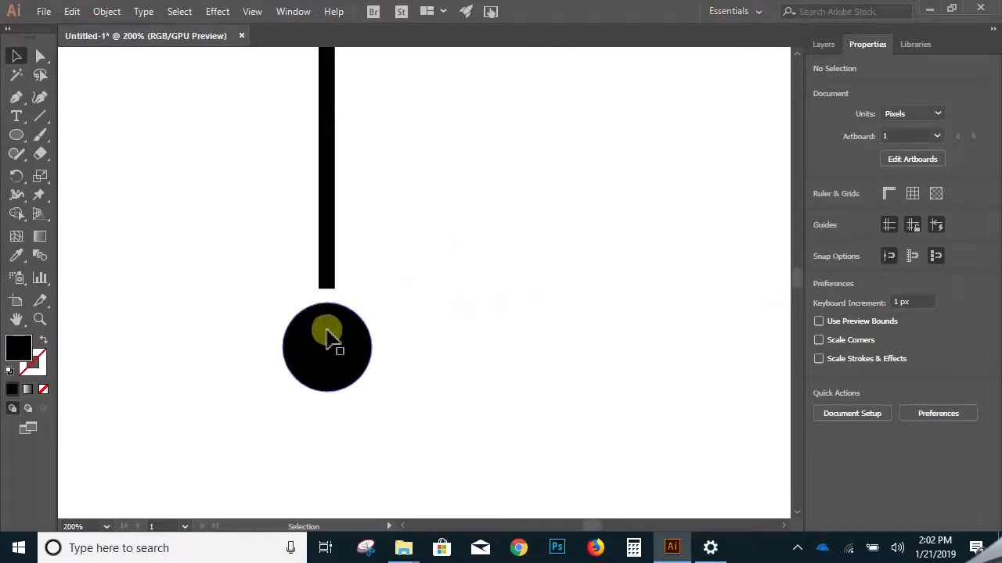
- Make a copy of the vertical line rotated 30° about the center of the circle
left_click(328, 139)
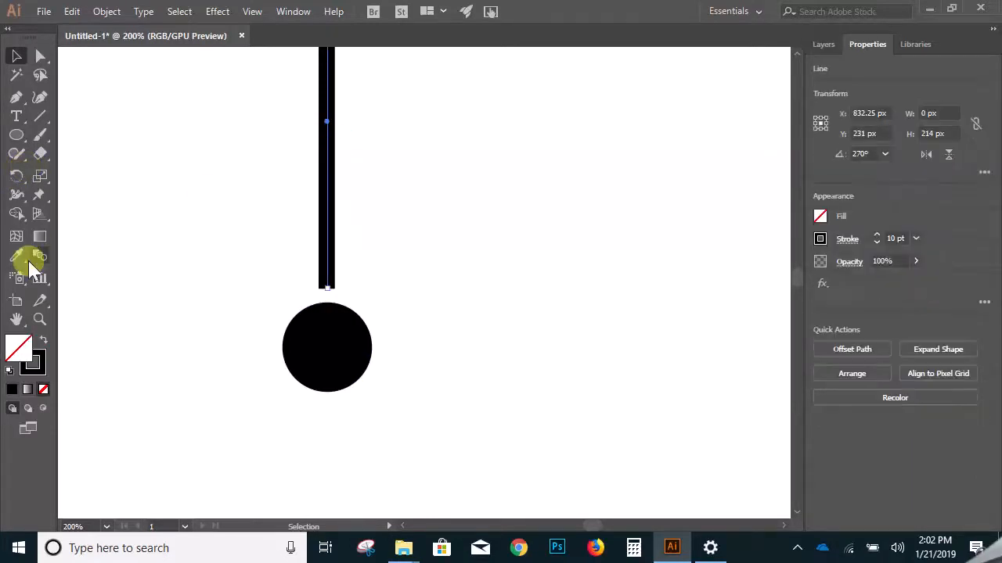
left_click(16, 175)
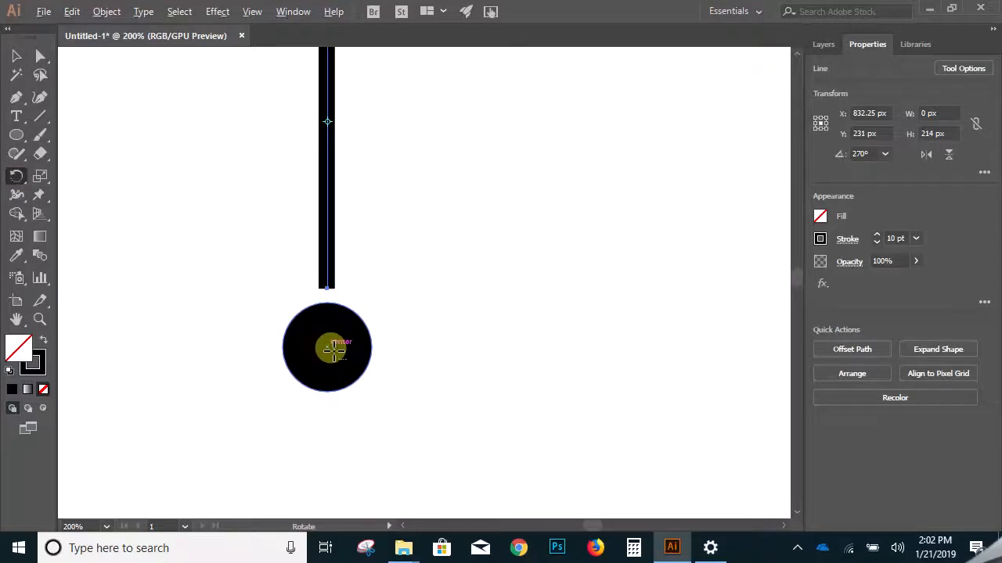
left_click(328, 347, "alt")
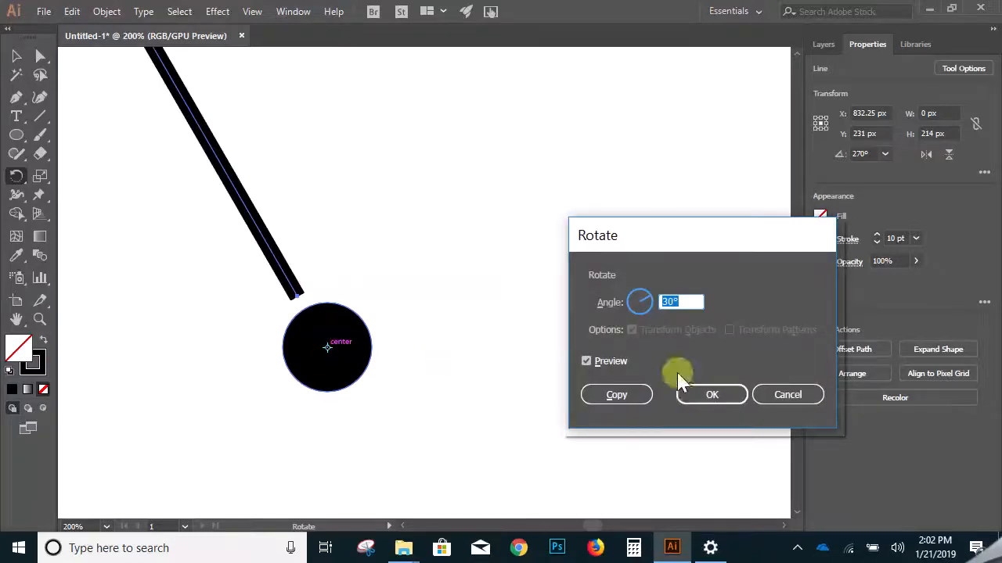
left_click(641, 396)
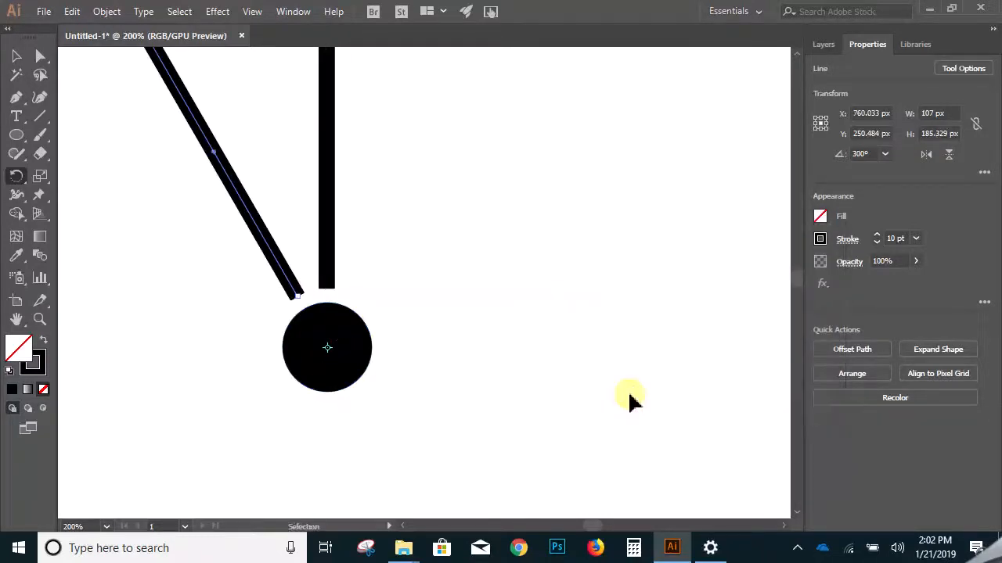
- Repeat the rotated copy until lines at 30° intervals complete the burst around the circle
key("ctrl+d")
key("ctrl+d")
key("ctrl+d")
key("ctrl+d")
key("ctrl+d")
key("ctrl+d")
key("ctrl+d")
key("ctrl+d")
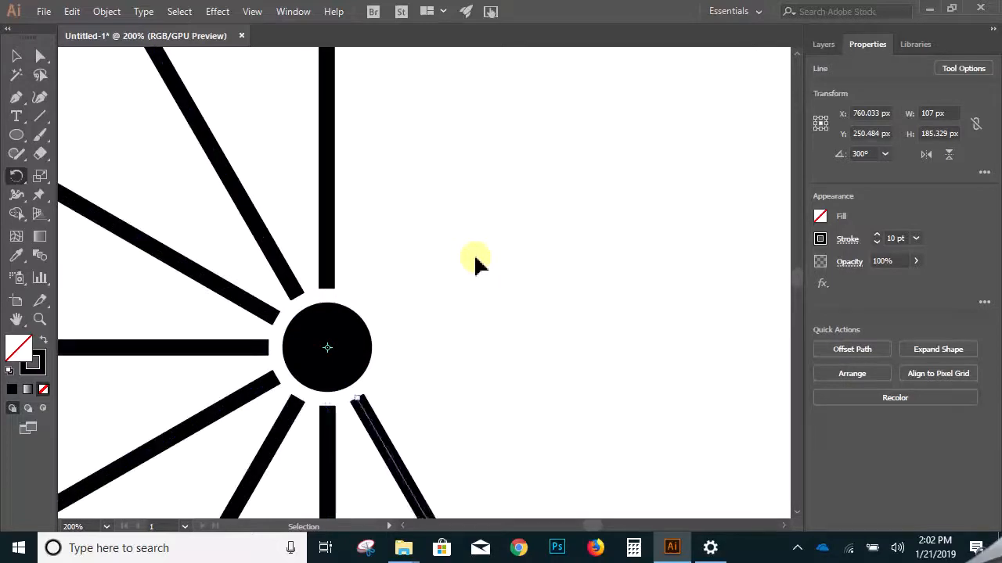
key("ctrl+d")
key("ctrl+d")
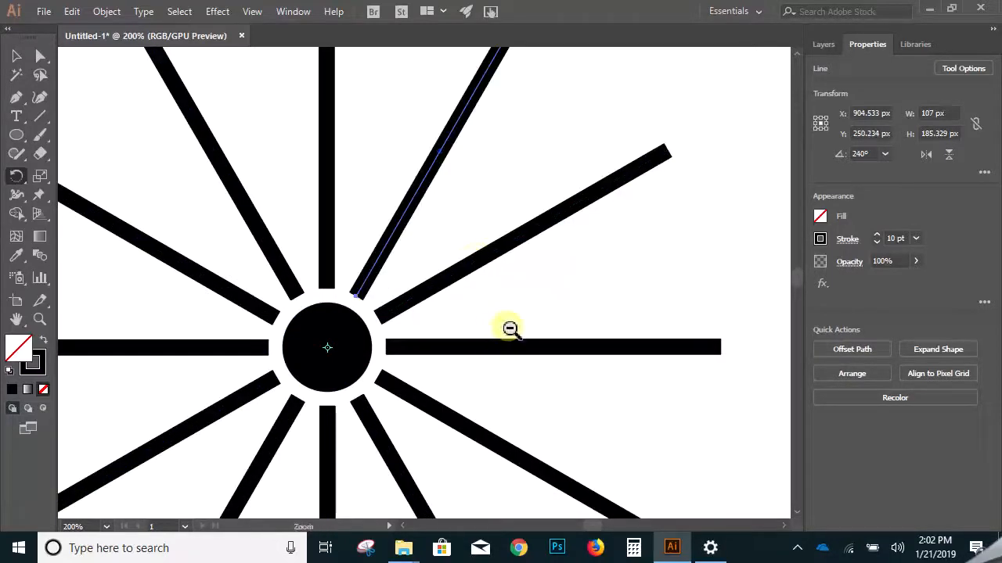
left_click(510, 331, "ctrl+alt")
- Try moving the central circle to the right out of the burst, and undo the move
left_click(15, 56)
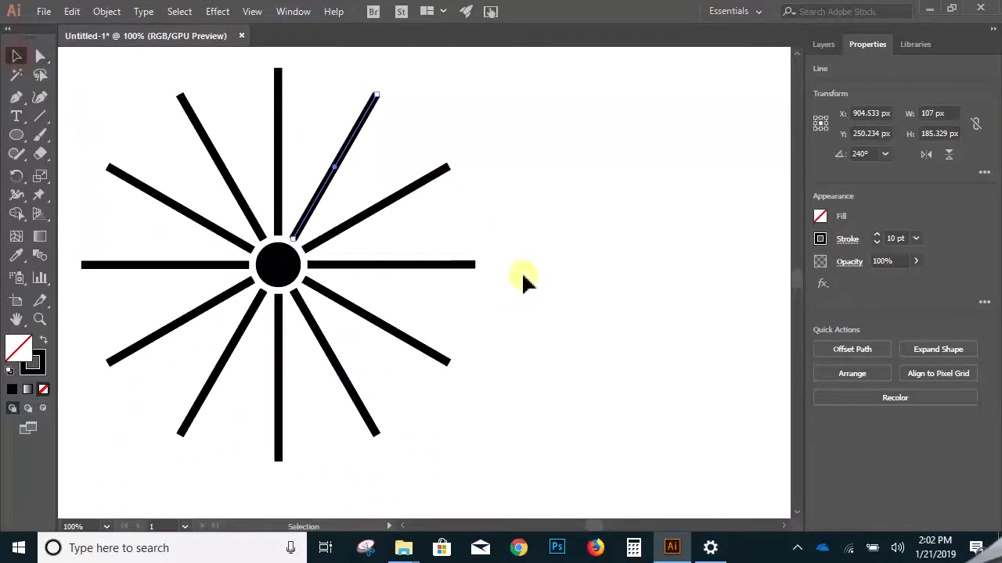
left_click(286, 292)
left_click_drag(278, 266, 583, 267)
key("ctrl+z")
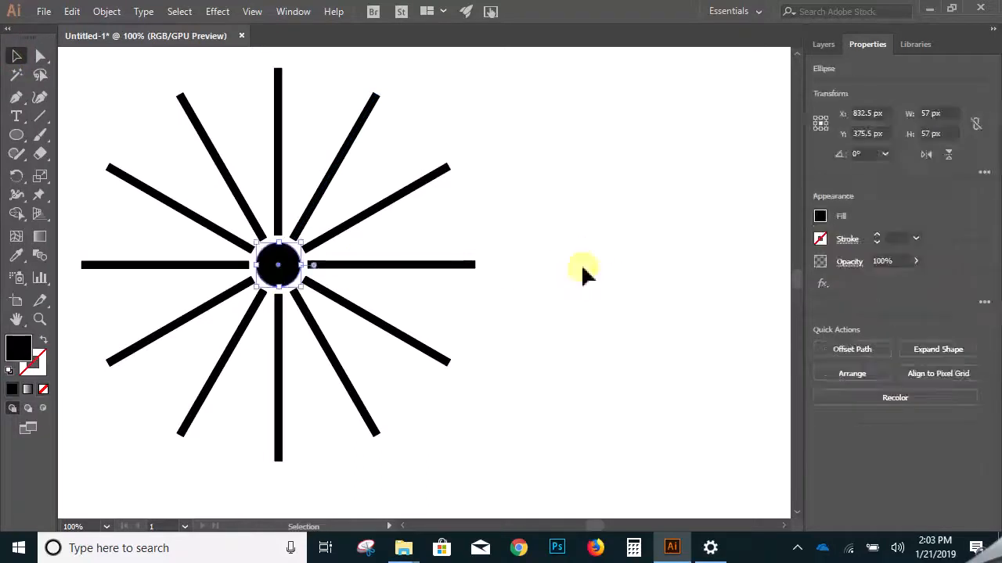
left_click(581, 267)
left_click(393, 265, "ctrl+alt")
left_click(393, 265, "ctrl+alt")
left_click_drag(425, 319, 350, 269)
left_click(398, 271, "ctrl")
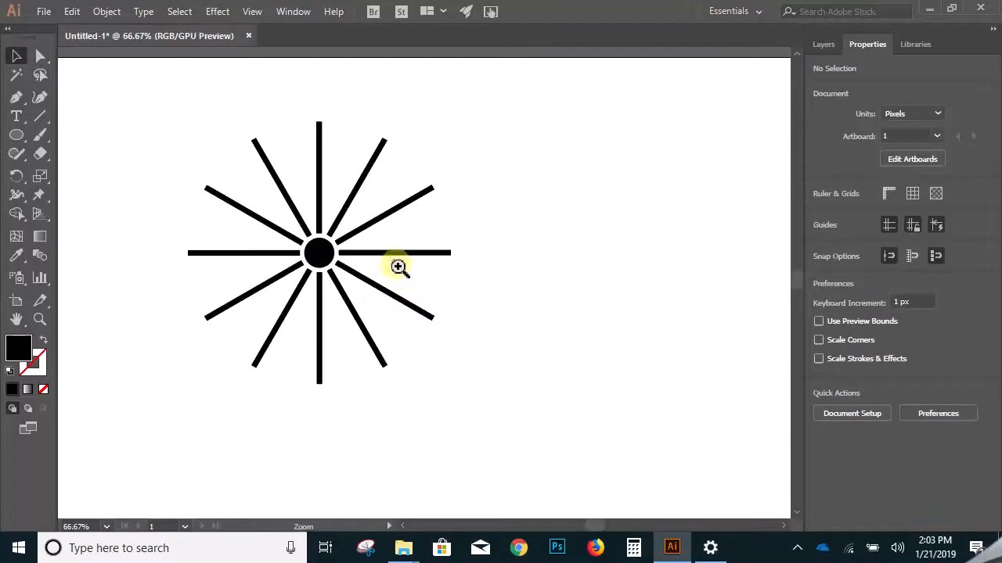
left_click(397, 266, "ctrl")
left_click(397, 267, "ctrl")
left_click(398, 266, "ctrl")
left_click(398, 266, "ctrl")
left_click(409, 280, "ctrl+alt")
left_click(408, 280, "ctrl+alt")
left_click(408, 280, "ctrl+alt")
left_click(409, 280, "ctrl+alt")
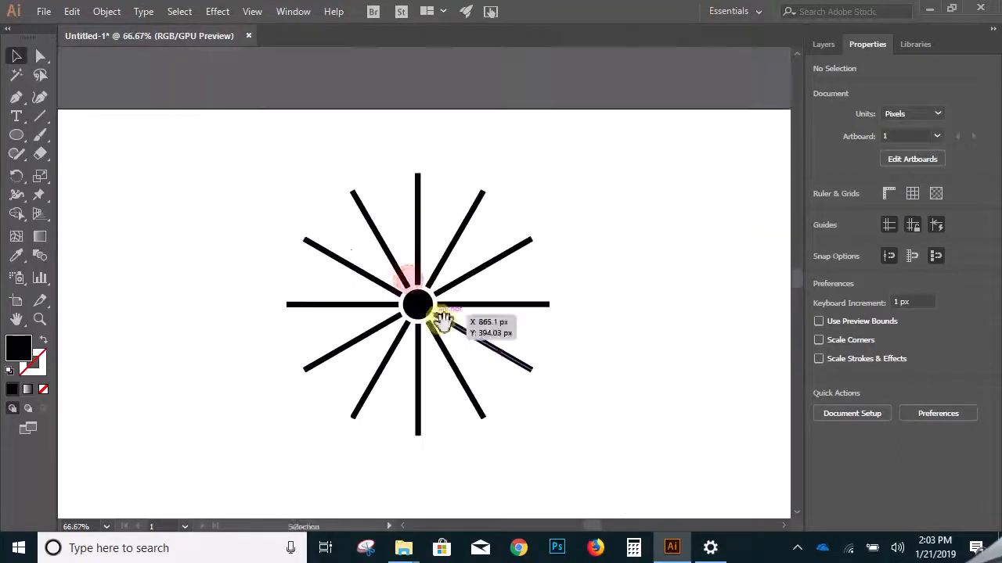
left_click_drag(444, 323, 395, 292)
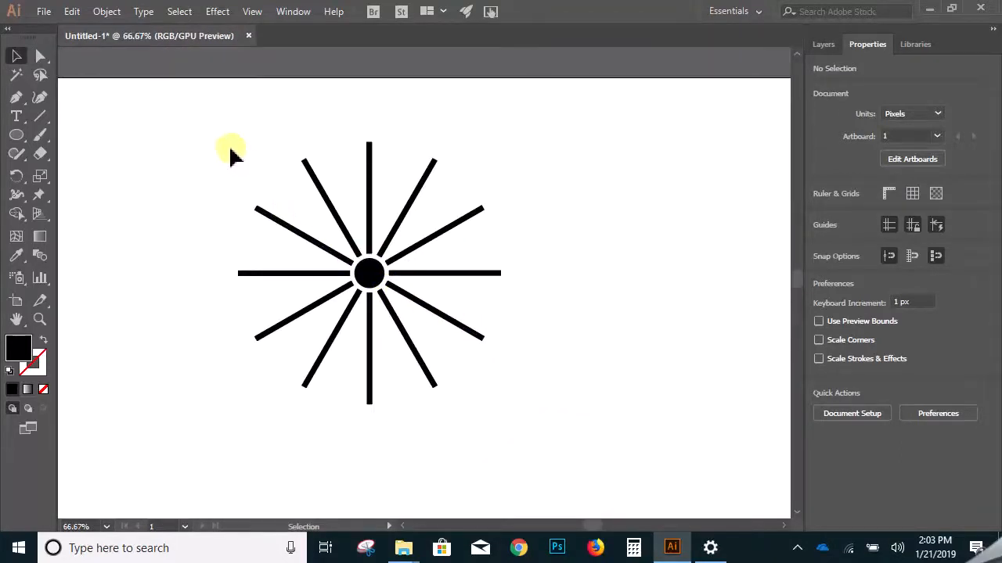
left_click_drag(484, 389, 490, 385)
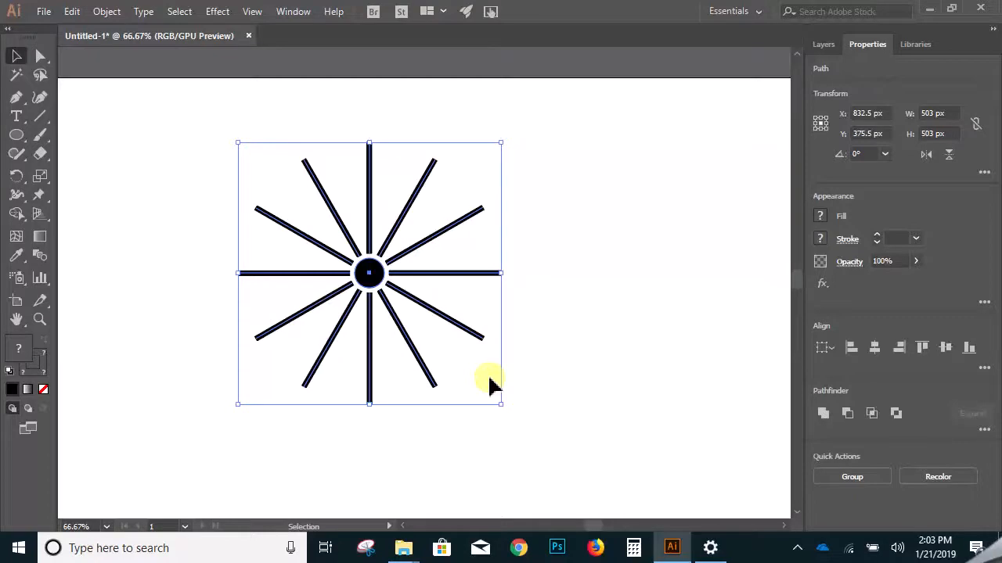
left_click(583, 332)
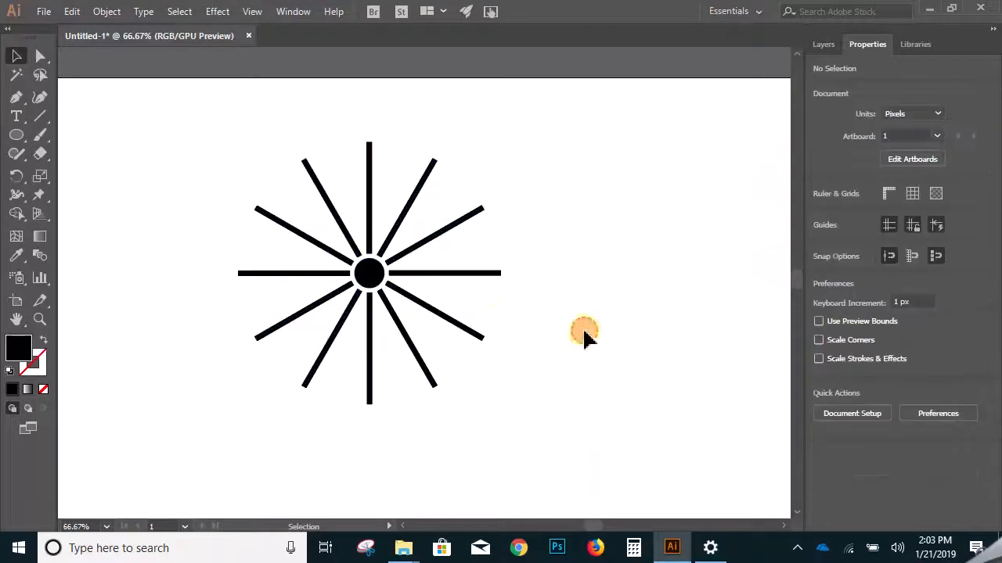
left_click(477, 273)
left_click_drag(474, 266, 448, 260)
- Try to resize the central circle with the Scale tool and by its bounding box, and undo the change
left_click(248, 258)
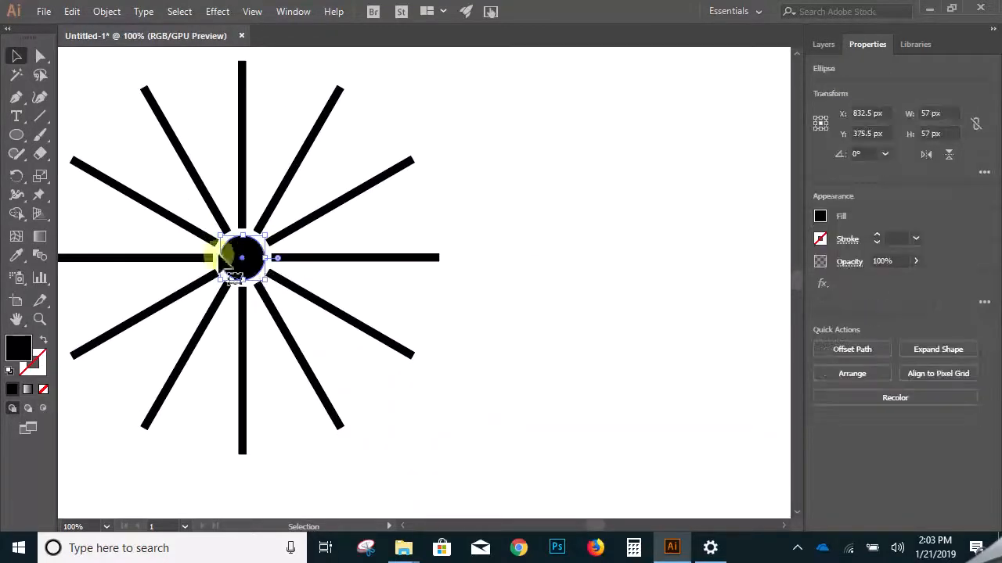
left_click(40, 176)
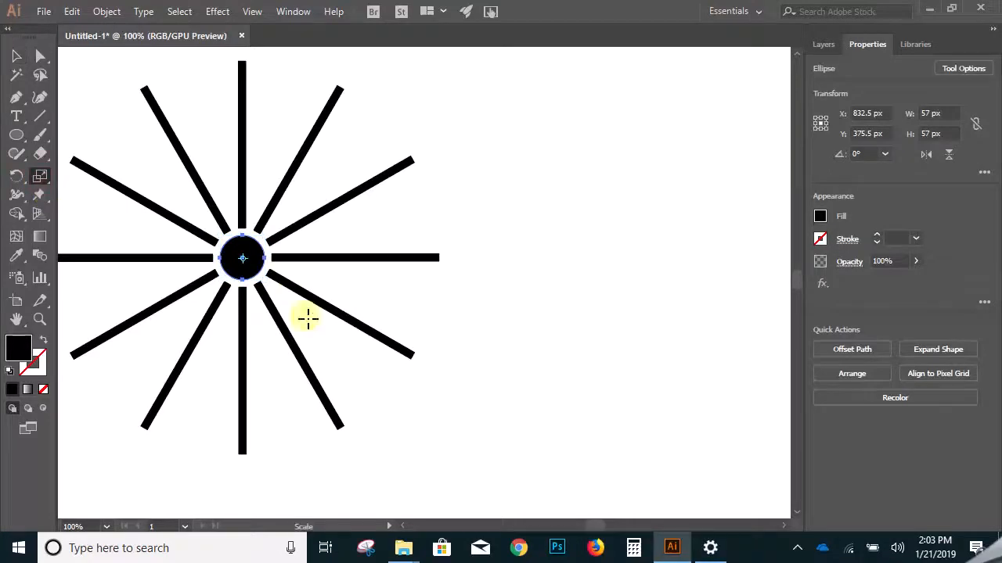
mouse_move(250, 266)
left_mouse_down()
mouse_move(263, 273)
mouse_move(279, 331)
mouse_move(243, 274)
left_mouse_up()
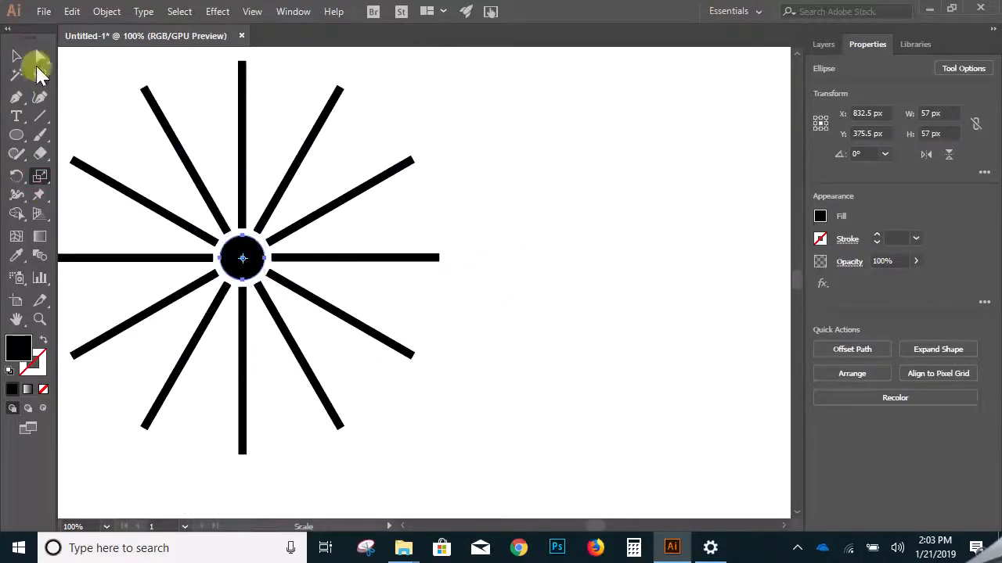
left_click(17, 55)
left_click_drag(265, 235, 408, 179)
key("ctrl+z")
- Move the central circle out of the burst to the empty area on its right, at about X 1230 px, Y 304 px
left_click(418, 214)
left_click_drag(245, 269, 557, 214)
key("space")
left_click_drag(549, 274, 401, 291)
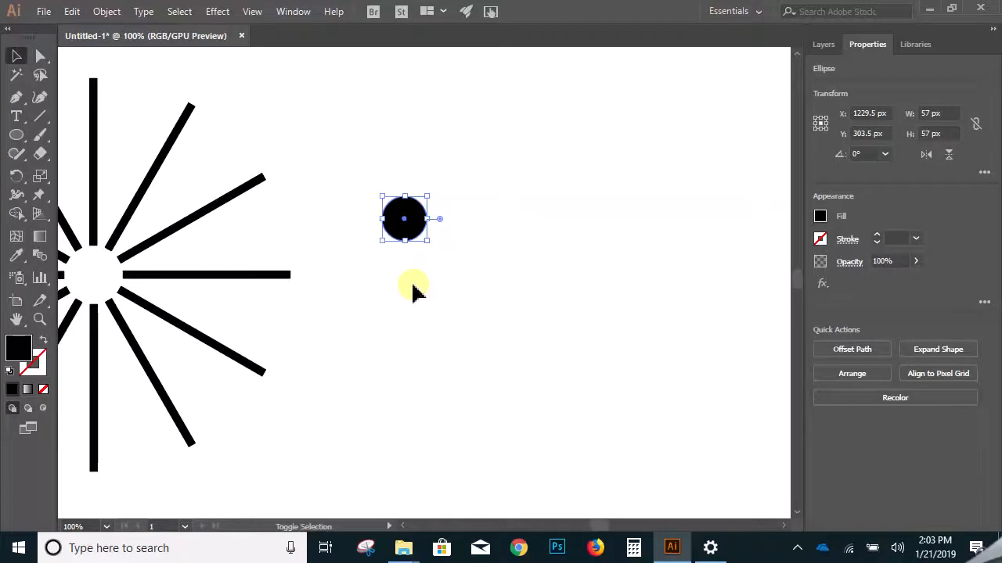
key("shift+c")
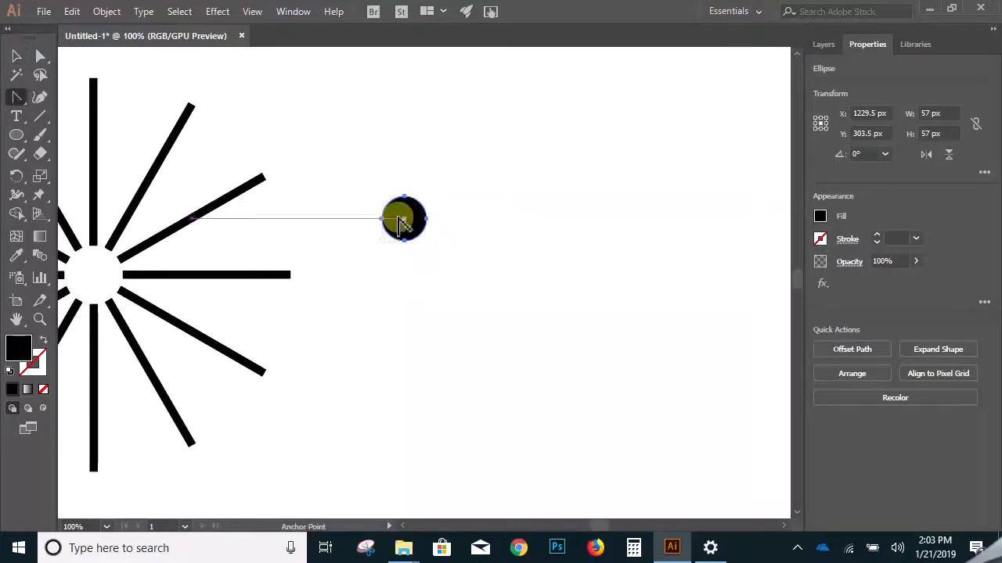
left_click(461, 265)
left_click(19, 58)
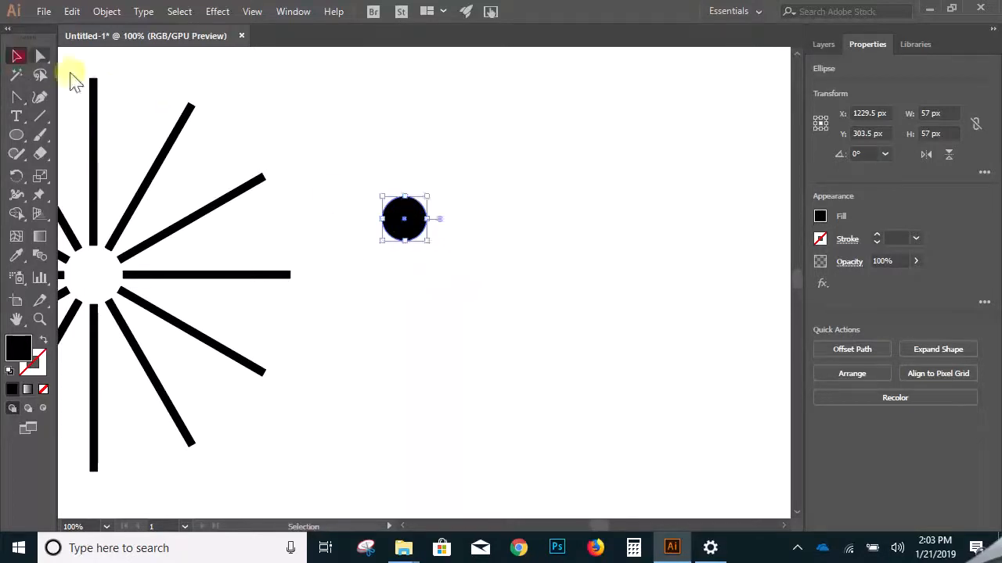
left_click(310, 137)
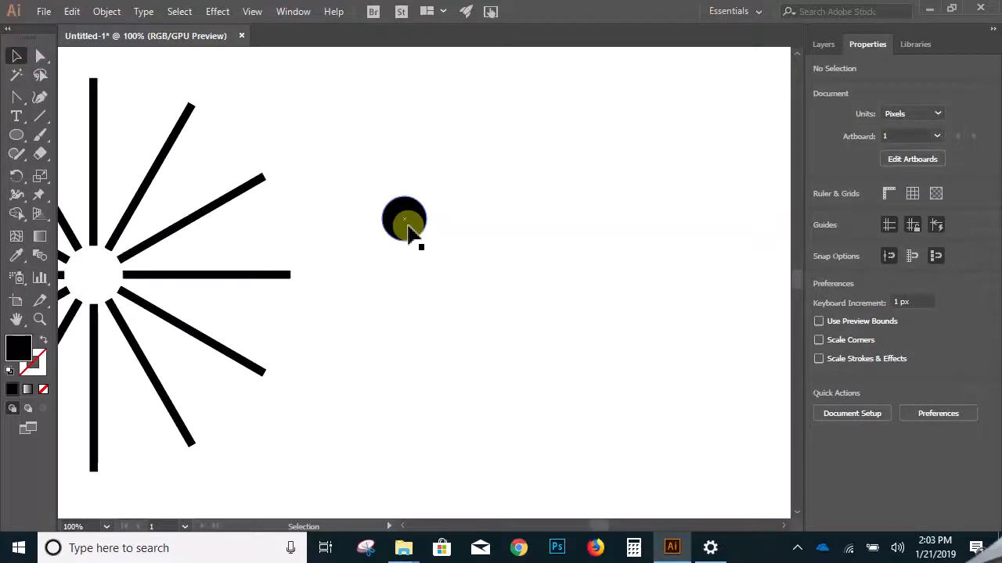
- Move the circle near the outer ends of the burst's two upper-right lines, at about X 1045 px, Y 197 px
left_click(408, 227)
right_click(409, 230)
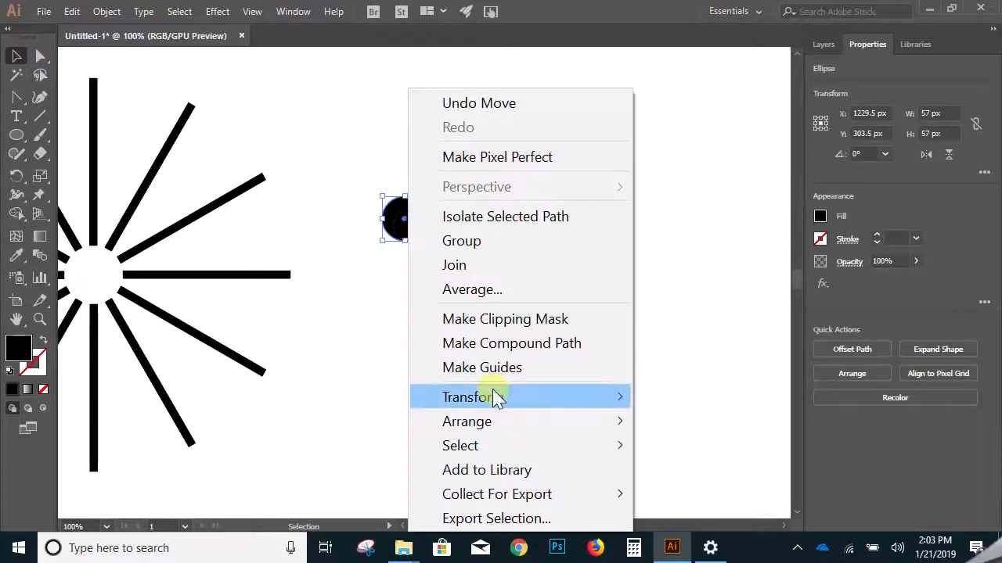
mouse_move(494, 397)
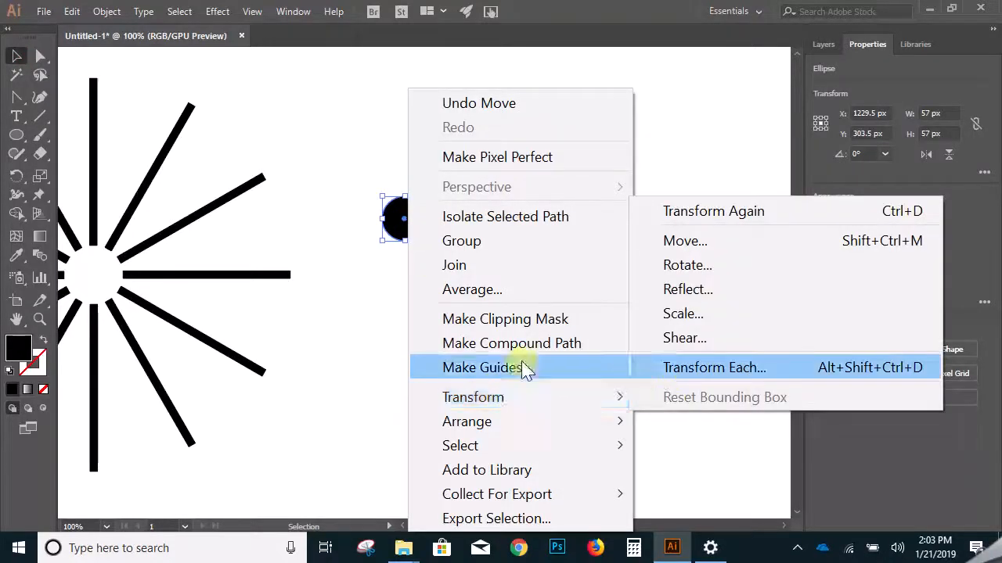
left_click(369, 196)
left_click_drag(423, 233, 278, 149)
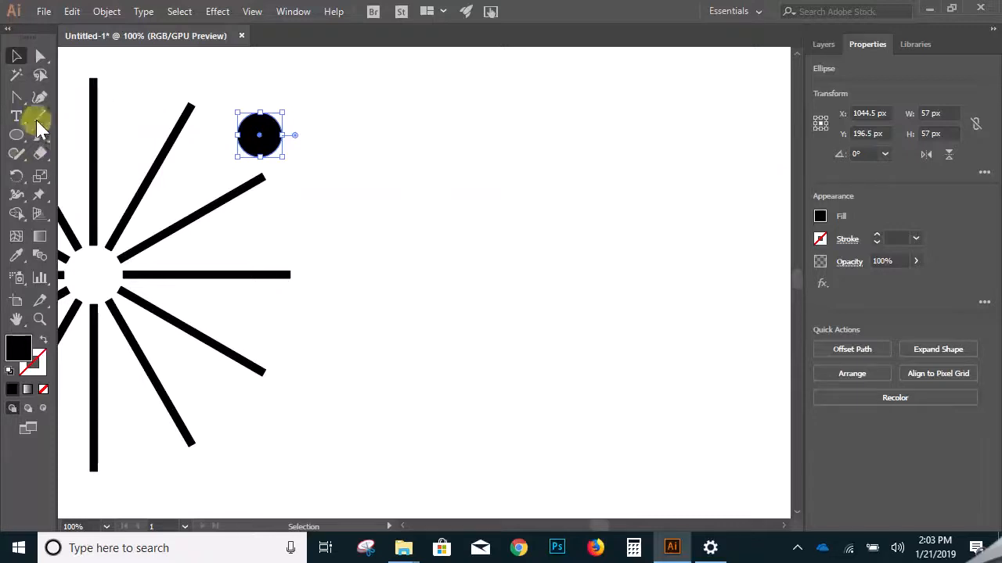
- Draw a black-filled three-point shape with the Pen tool to the right of the burst, about 93 px wide and 292 px tall
left_click_drag(17, 98, 50, 97)
left_click(454, 123)
left_click(399, 245)
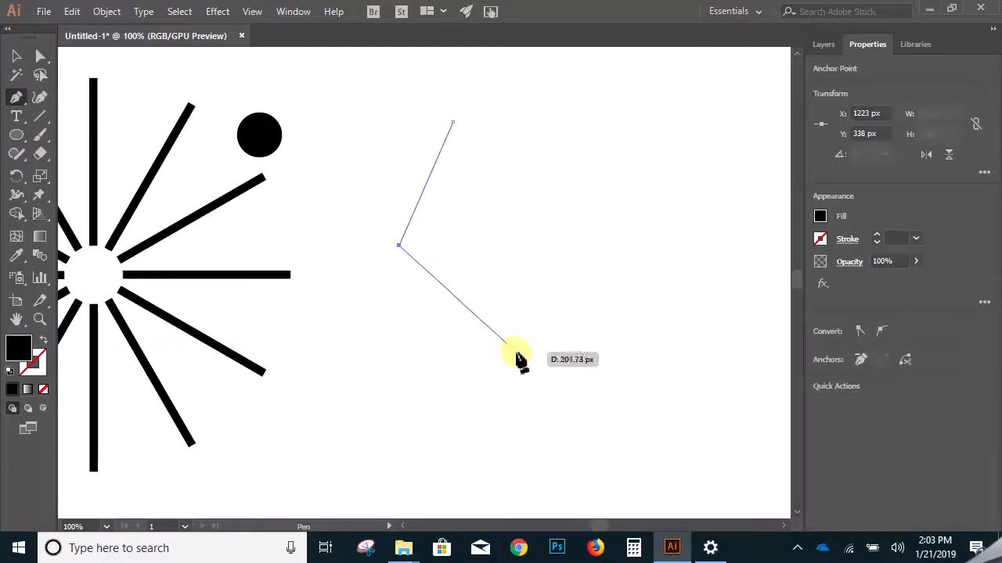
left_click(472, 350)
left_click(485, 389, "ctrl")
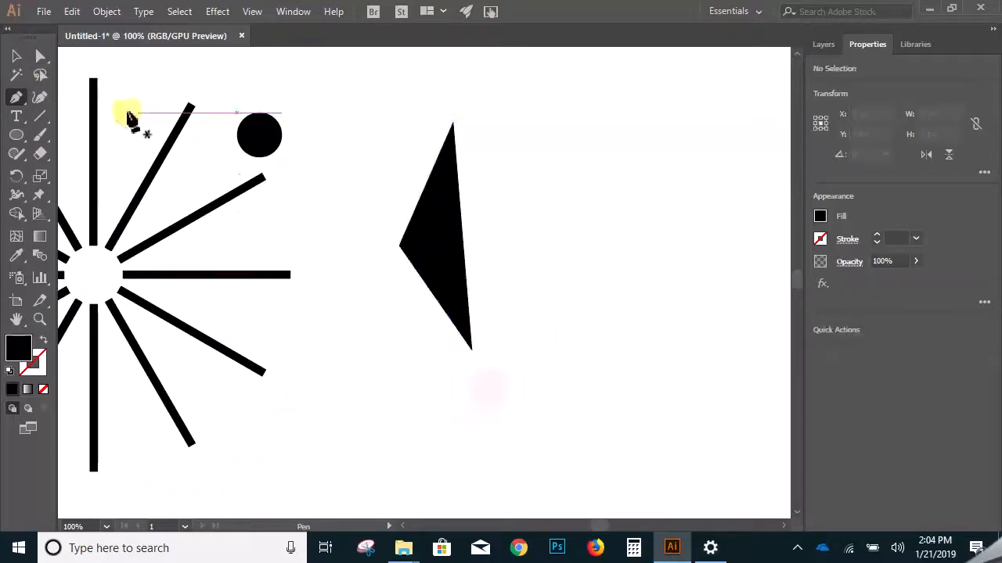
- Align the black shape's two right-hand anchor points on their horizontal centers to make its long edge vertical
left_click(40, 56)
left_click_drag(494, 91, 456, 398)
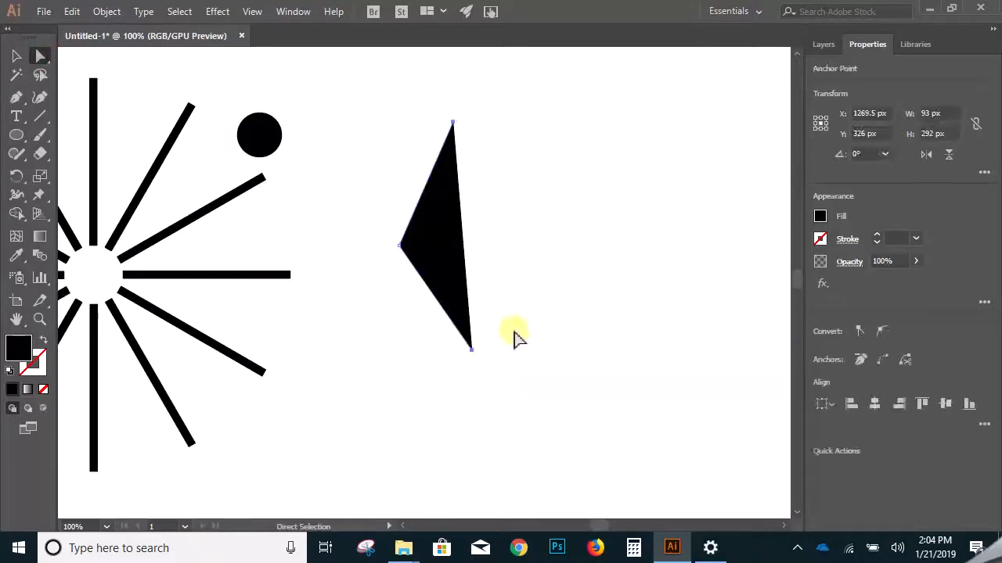
left_click(873, 405)
left_click(579, 279)
- Raise the black shape's left corner point straight up a little, and select the whole path
left_click_drag(400, 247, 401, 220)
left_click(488, 112)
left_click_drag(459, 251, 400, 382)
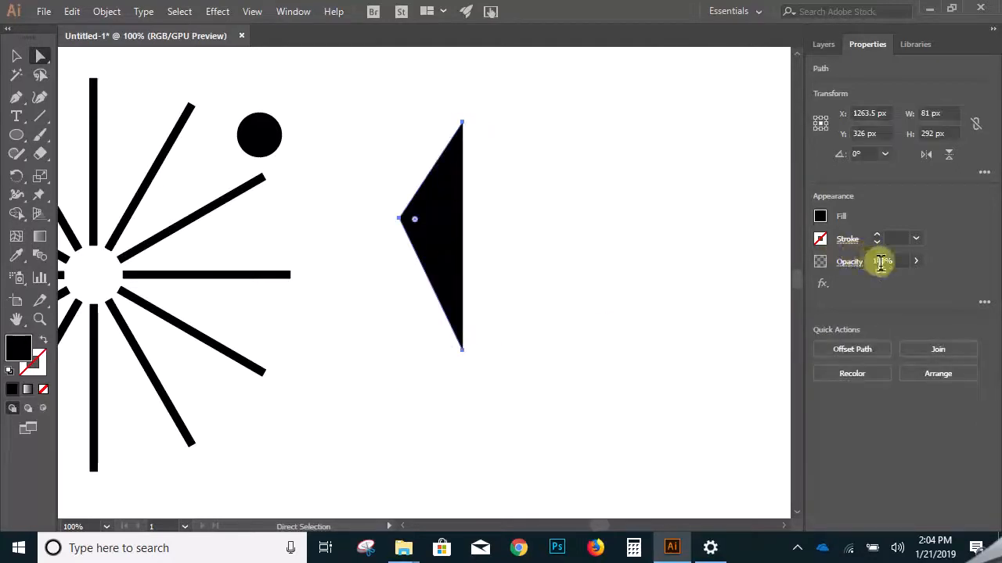
- Switch the workspace to Essentials Classic
left_click(828, 46)
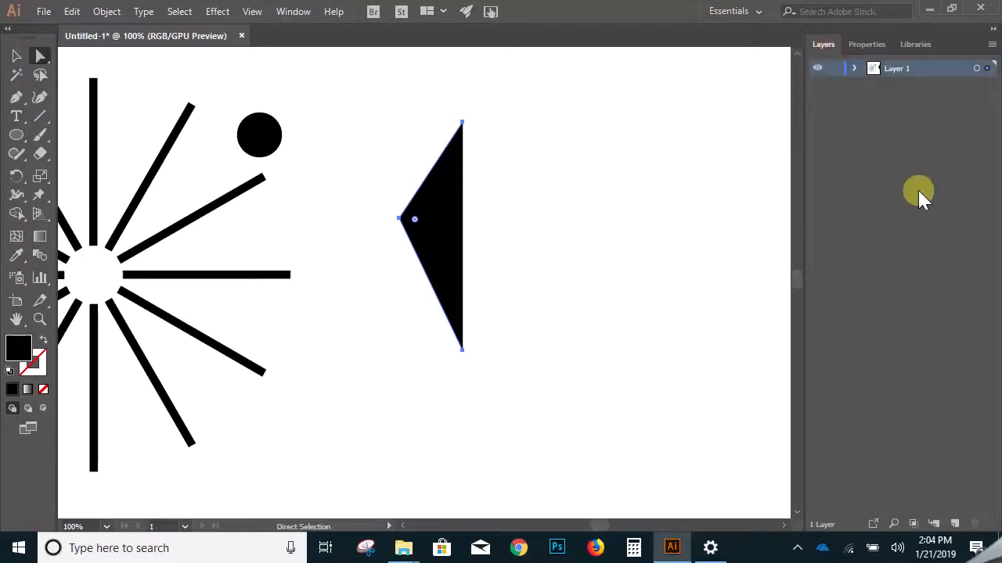
left_click(868, 44)
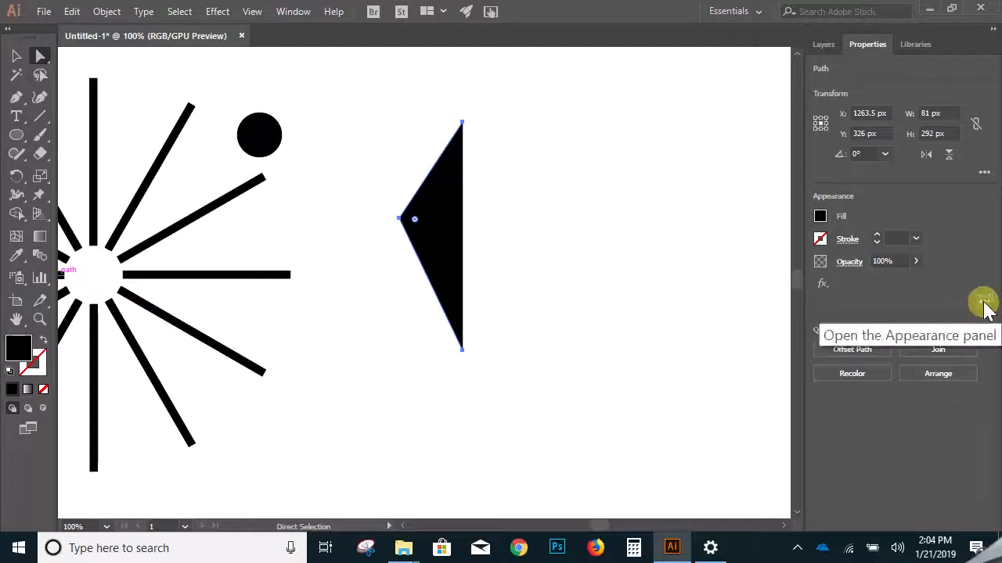
left_click(295, 17)
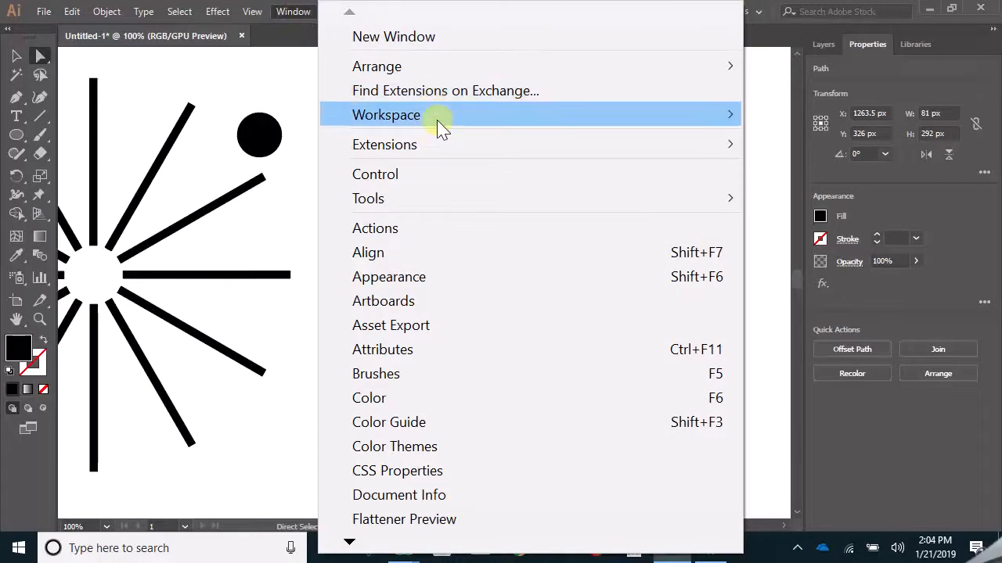
mouse_move(440, 129)
left_click(775, 162)
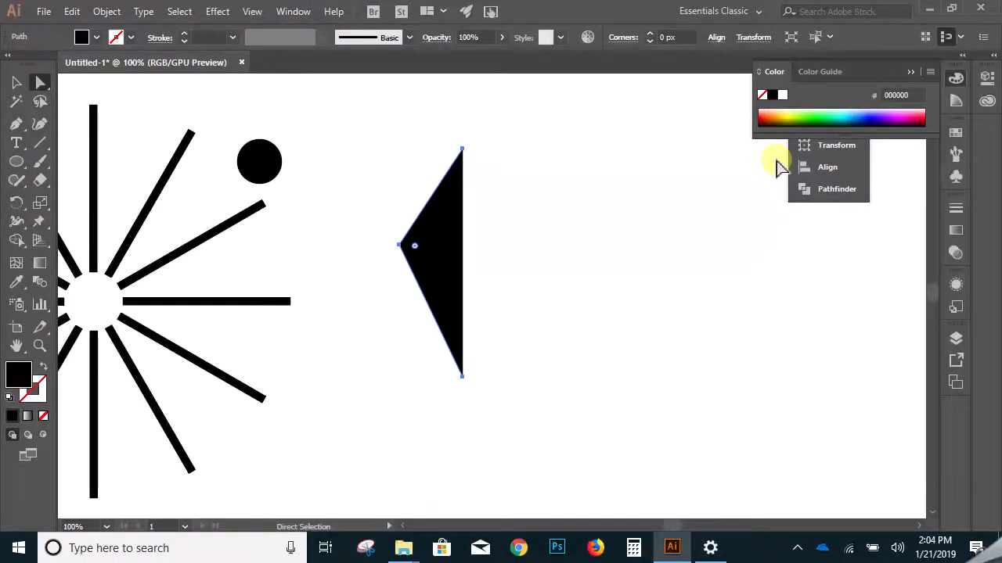
- Examine the align, distribute and Align To options for the black shape, and deselect it
left_click(716, 37)
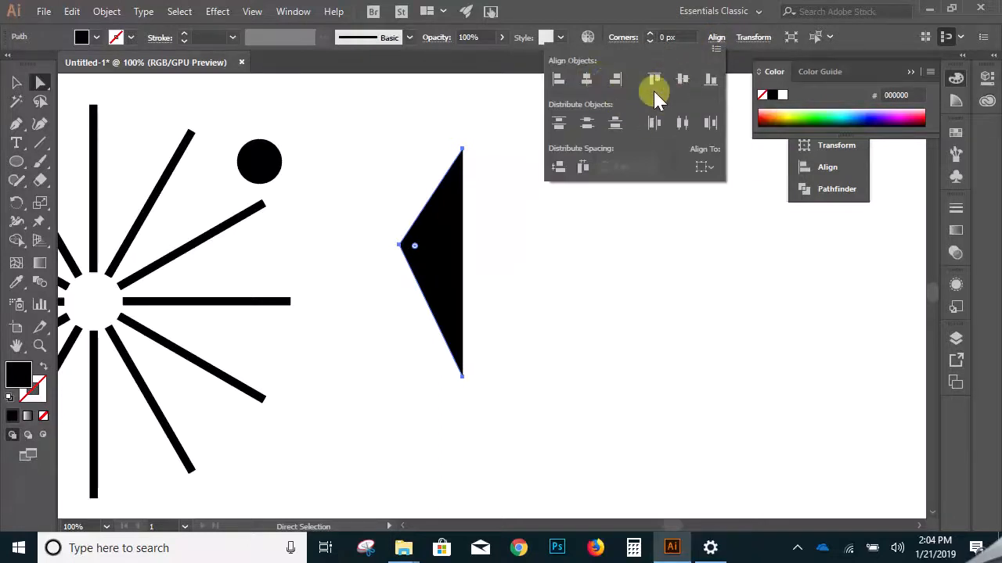
left_click(589, 129)
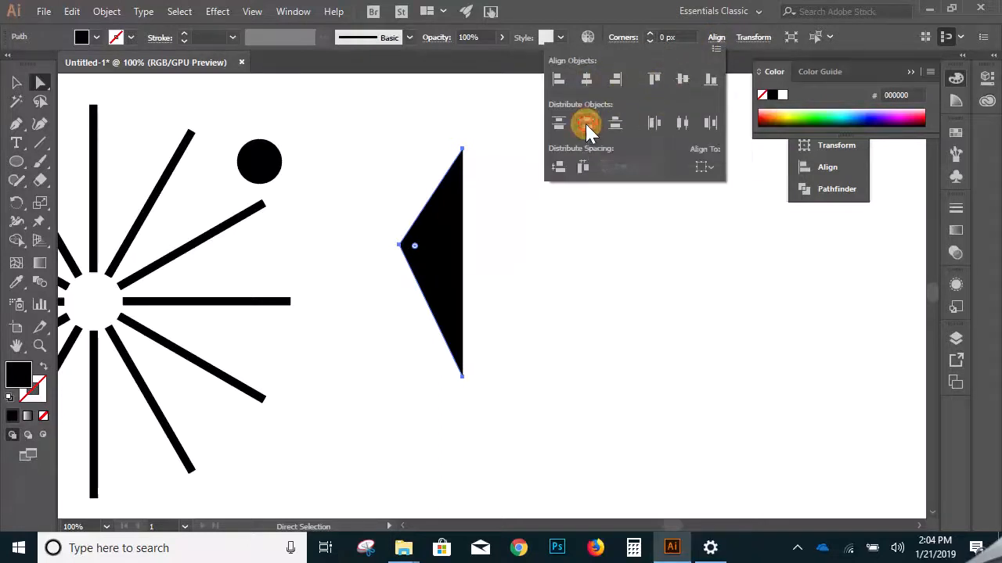
left_click(704, 167)
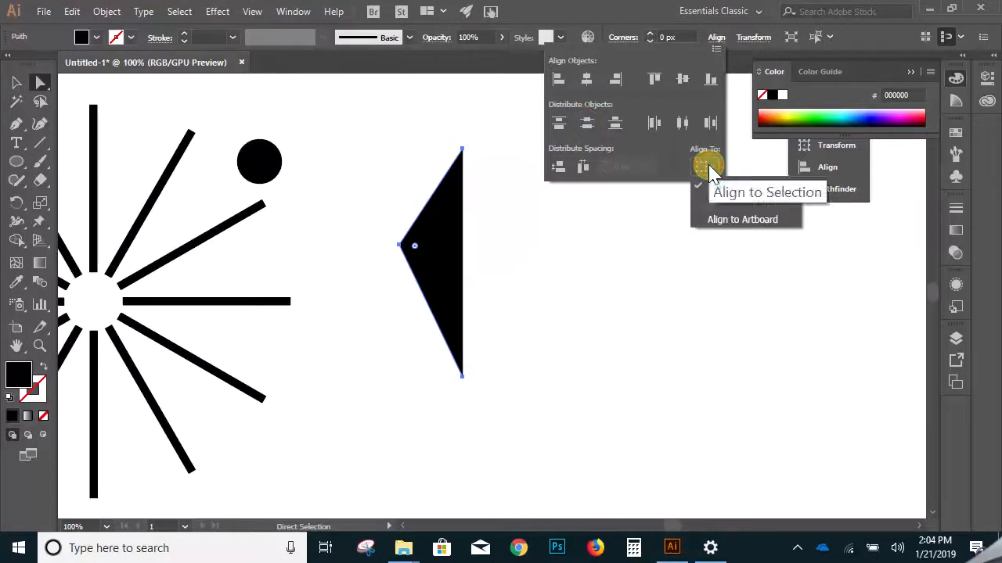
left_click(543, 187)
left_click(493, 260)
left_click(501, 249)
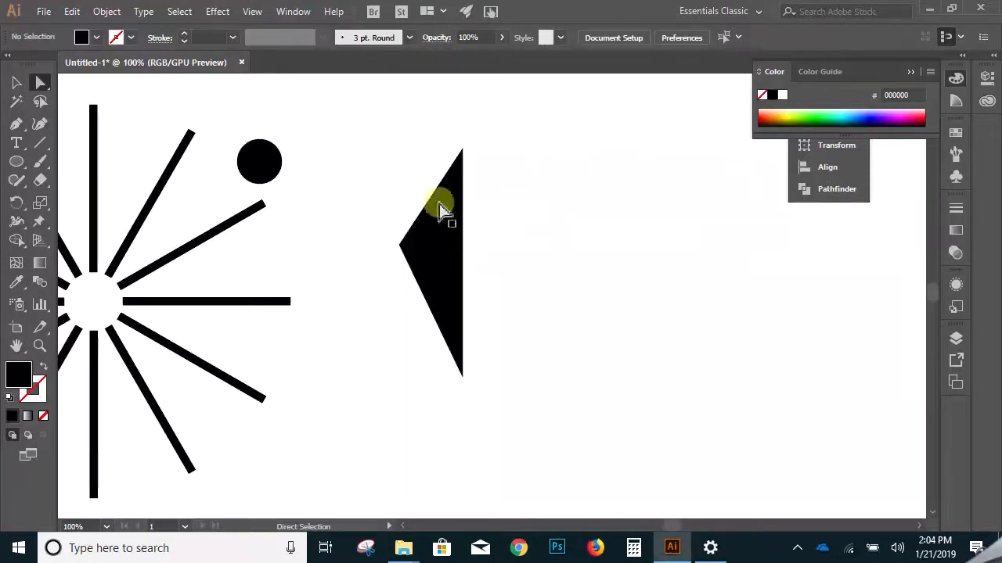
- Reflect a copy of the half shape across the vertical axis and place it against the original's straight edge to form a diamond
left_click(15, 83)
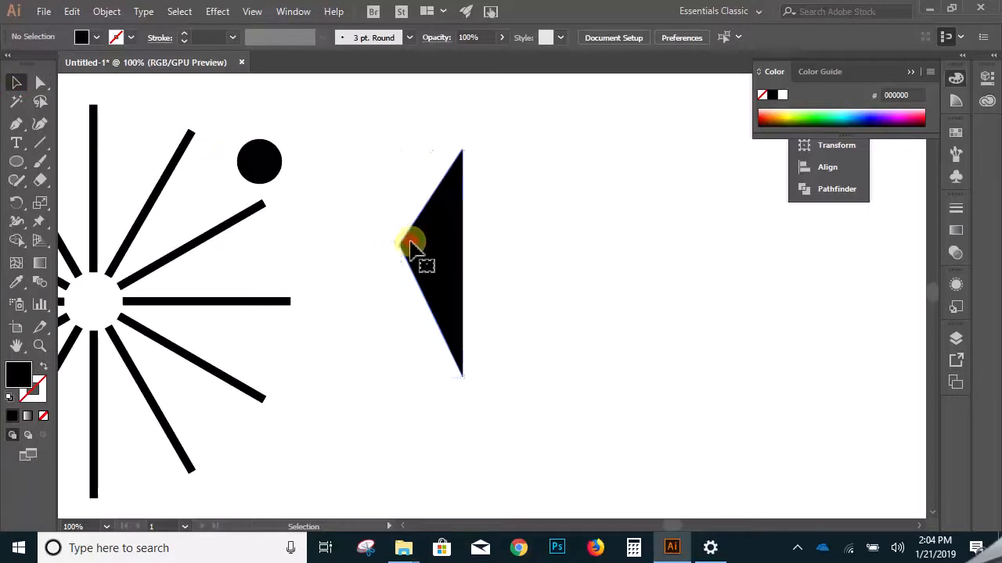
right_click(412, 250)
mouse_move(544, 410)
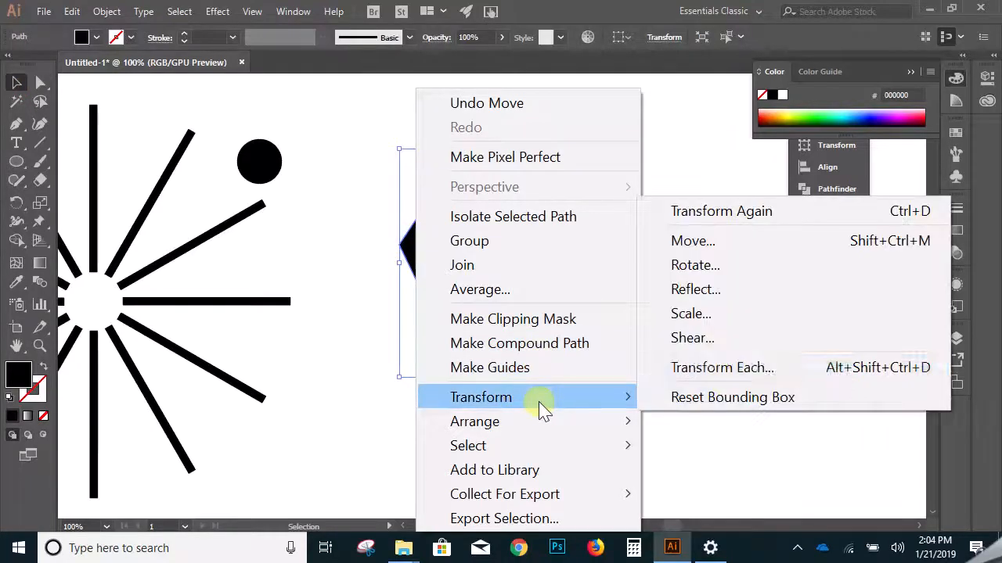
left_click(738, 296)
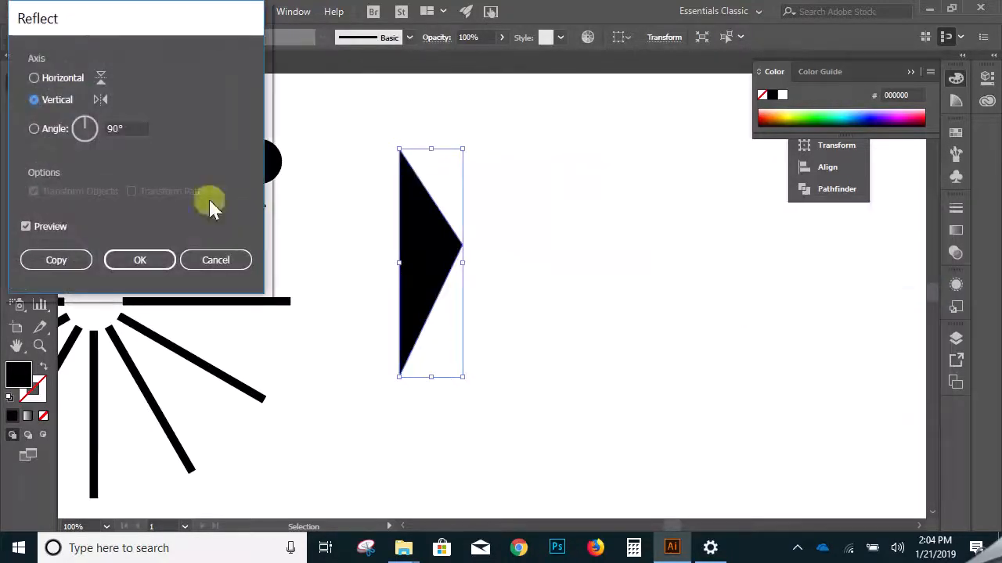
left_click(74, 259)
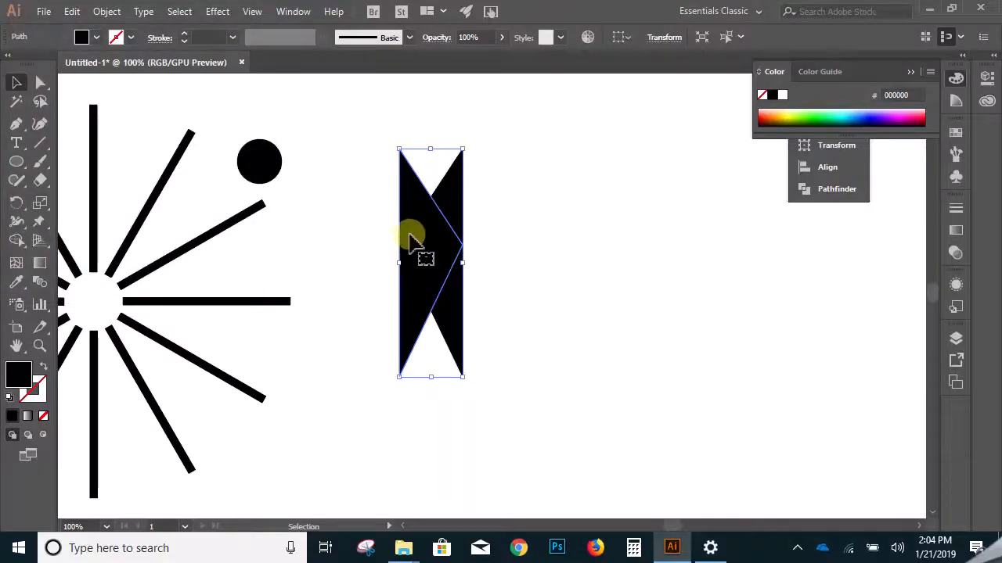
left_click_drag(405, 232, 467, 233)
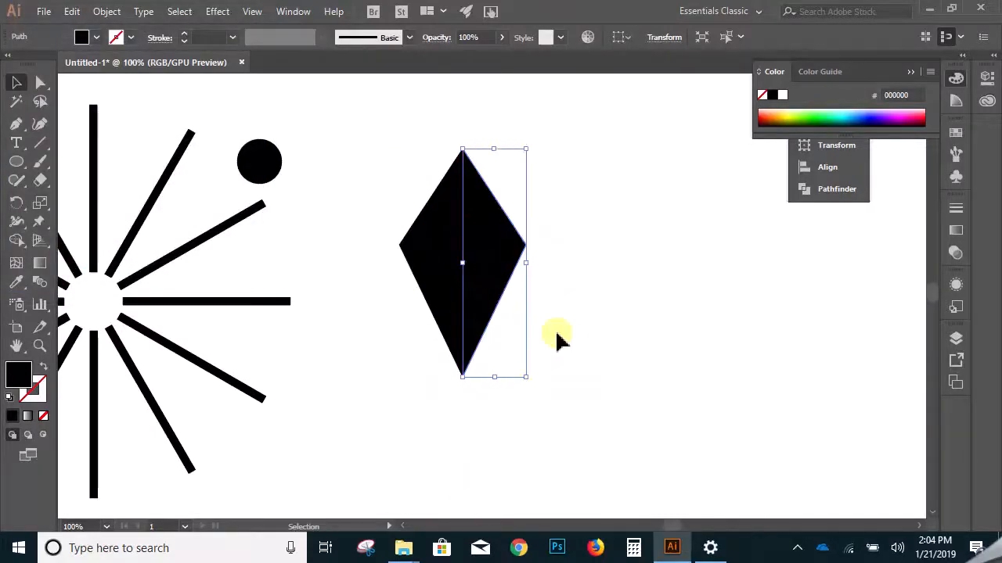
- Select both diamond halves and swap fill and stroke, leaving a black outline with no fill
left_click(569, 344)
left_click_drag(590, 217, 441, 284)
left_click(570, 309)
left_click_drag(536, 201, 386, 279)
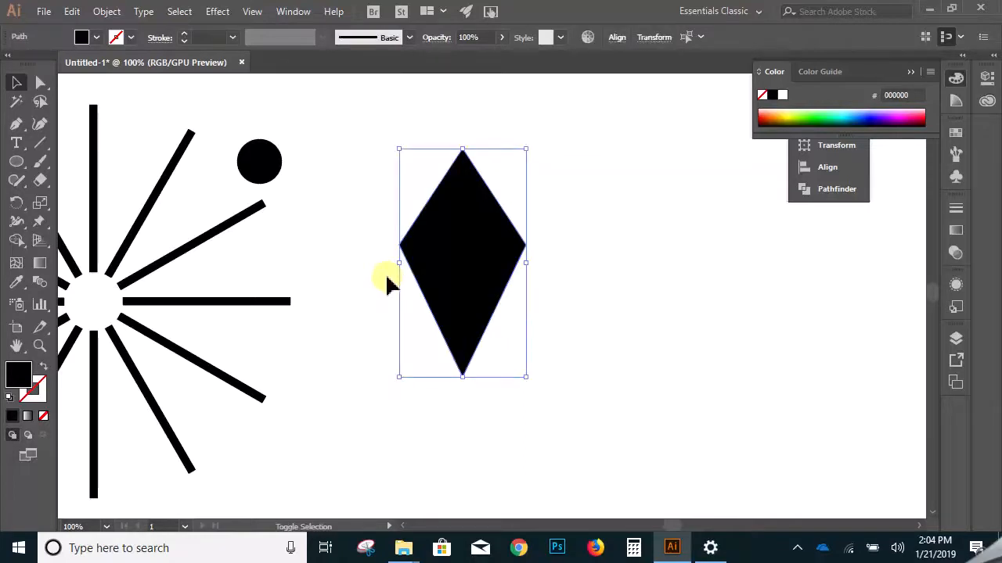
key("shift+x")
left_click(577, 300)
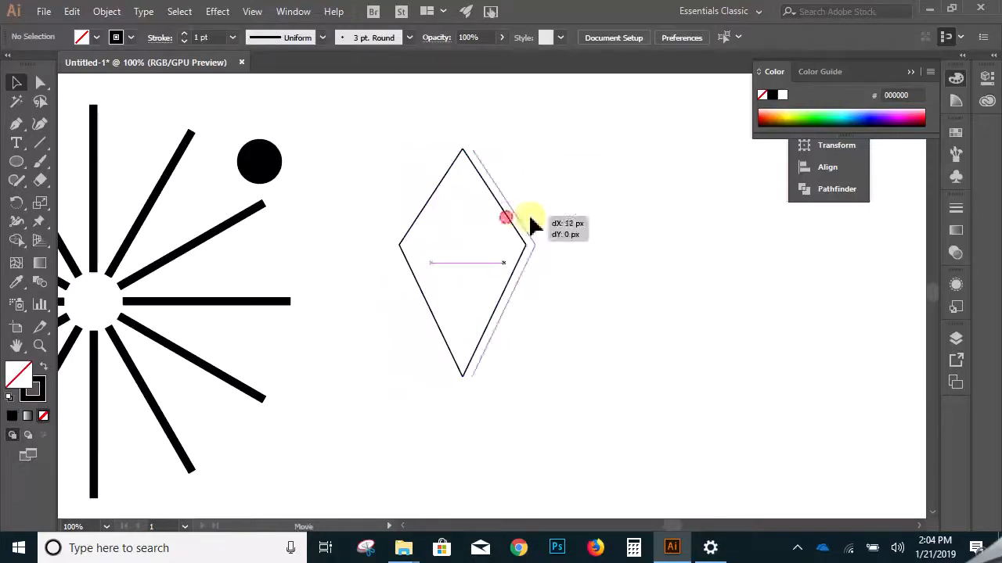
- Try moving the diamond's right half away from the left half, and undo the move
left_click_drag(512, 216, 556, 218)
key("ctrl+z")
left_click(581, 289)
- Select the overlapping endpoints of the two halves at the diamond's top corner and join them
key("ctrl+space")
left_click(528, 243, "ctrl")
left_click(470, 253, "ctrl")
left_click(470, 254, "ctrl")
left_click(470, 253, "ctrl")
left_click(472, 255, "ctrl")
left_click(37, 86)
key("ctrl+space")
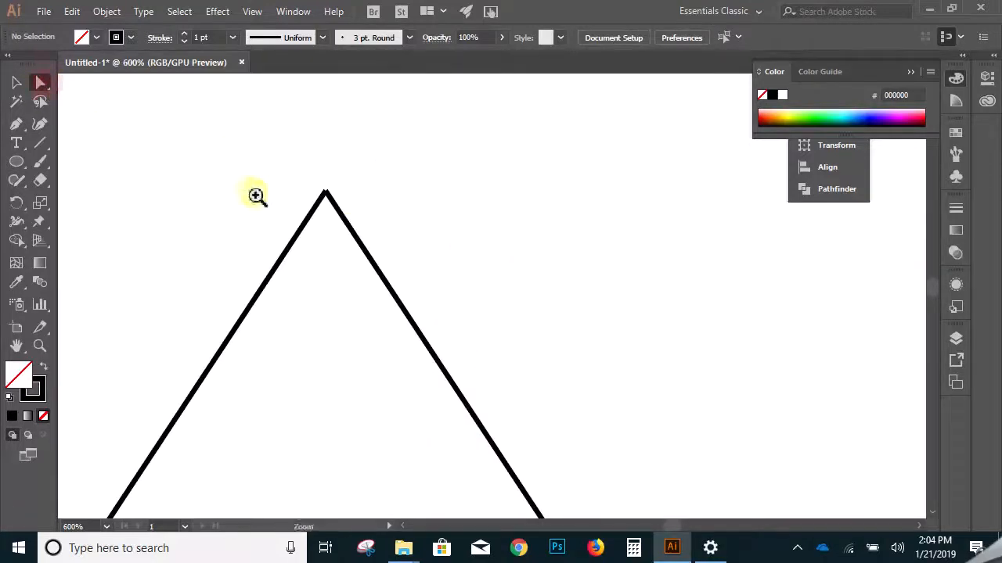
left_click(257, 194, "ctrl")
left_click_drag(527, 226, 655, 351)
key("ctrl+space")
left_click(639, 353, "ctrl")
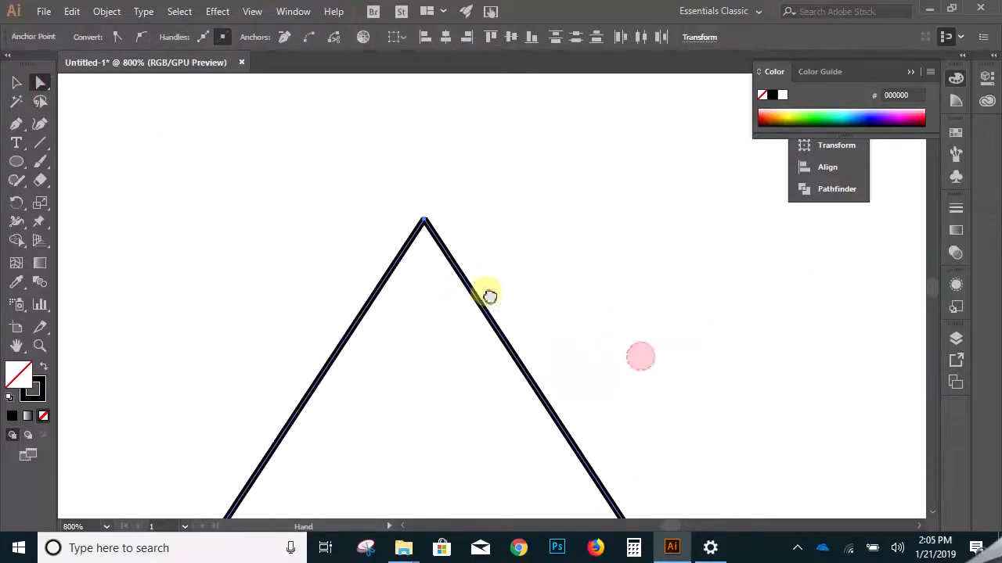
key("ctrl+space")
left_click(460, 257, "ctrl")
left_click(459, 273)
left_click_drag(420, 226, 386, 270)
right_click(387, 268)
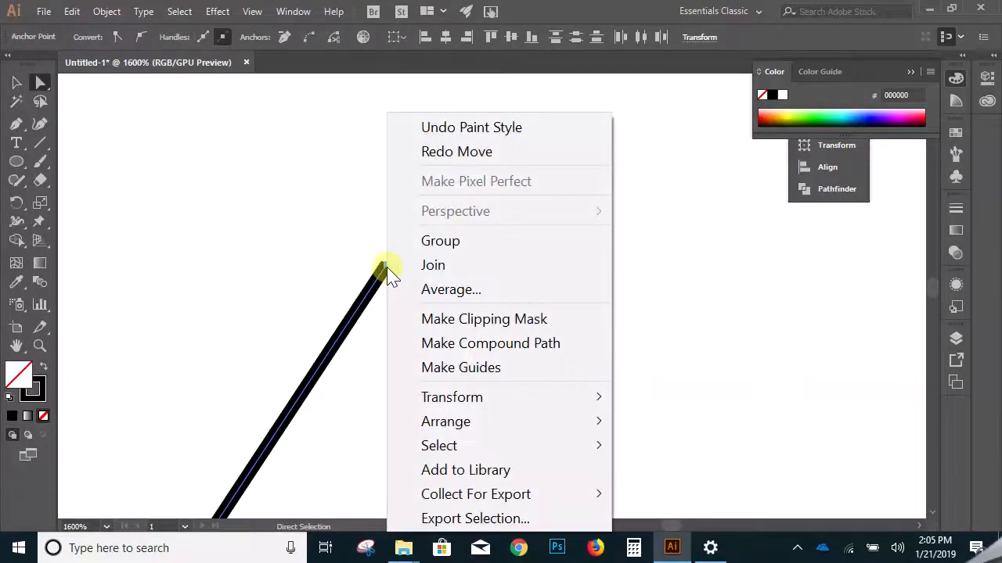
left_click(432, 266)
- Select the endpoints meeting at the diamond's bottom corner and join them to close the outline
key("ctrl+minus")
key("ctrl+minus")
key("ctrl+minus")
left_click_drag(480, 377, 409, 149)
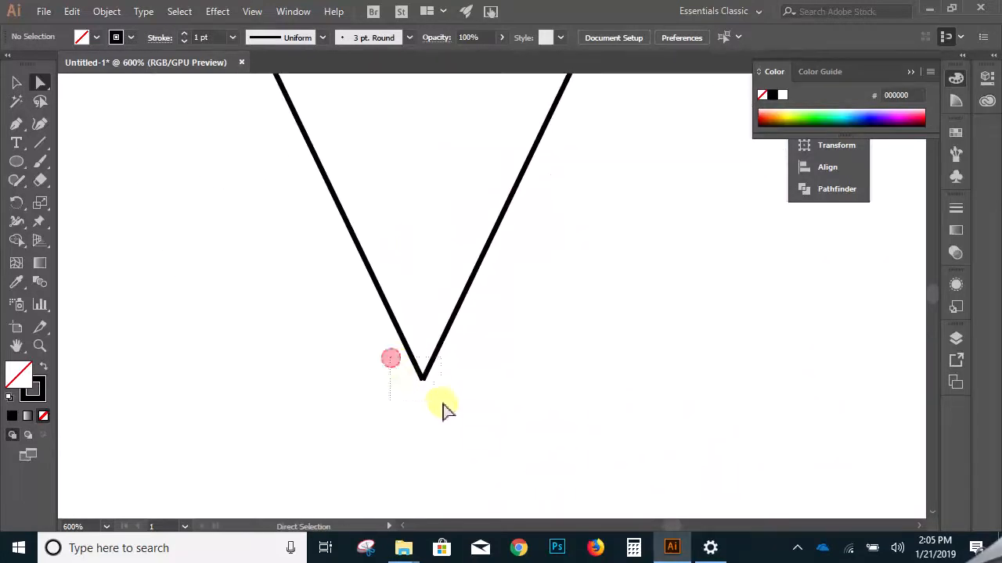
left_click(423, 380)
right_click(437, 374)
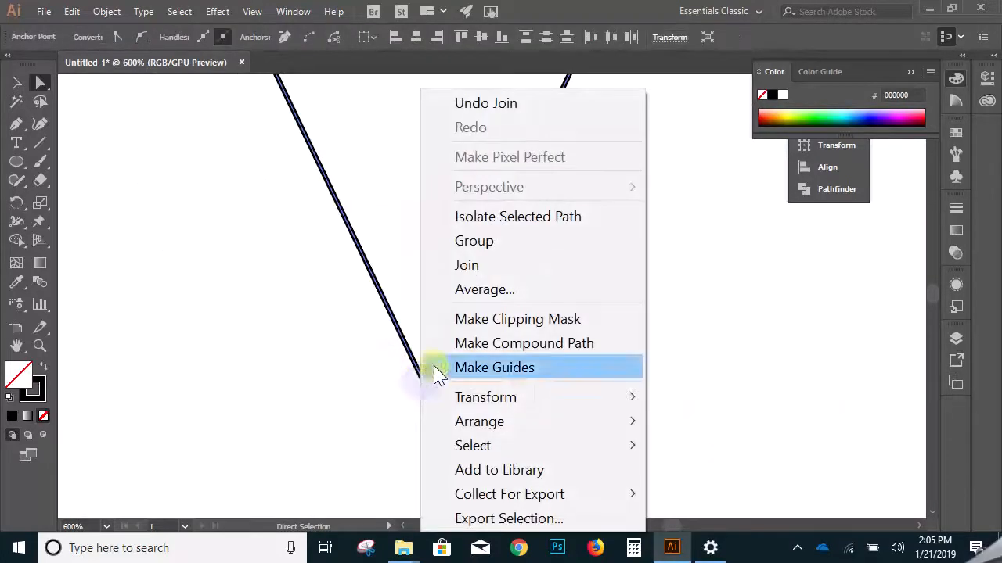
left_click(473, 271)
- Move the outlined diamond farther right into the empty area of the canvas and deselect it
left_click(542, 370)
left_click(539, 296, "ctrl+alt")
left_click(538, 296, "ctrl+alt")
left_click(538, 296, "ctrl+alt")
left_click(538, 296, "ctrl+alt")
left_click(539, 296, "ctrl+alt")
left_click_drag(498, 268, 540, 397)
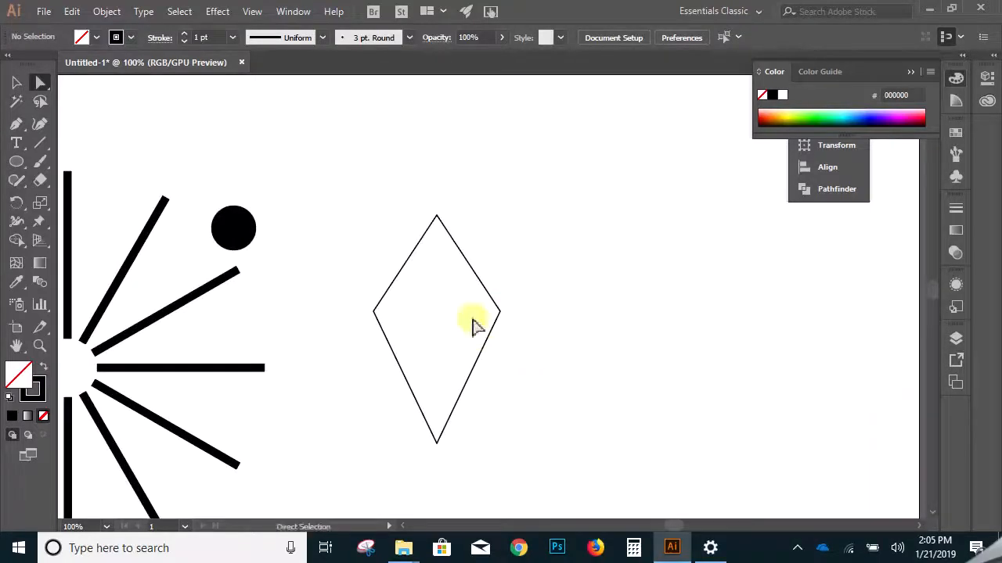
left_click(16, 82)
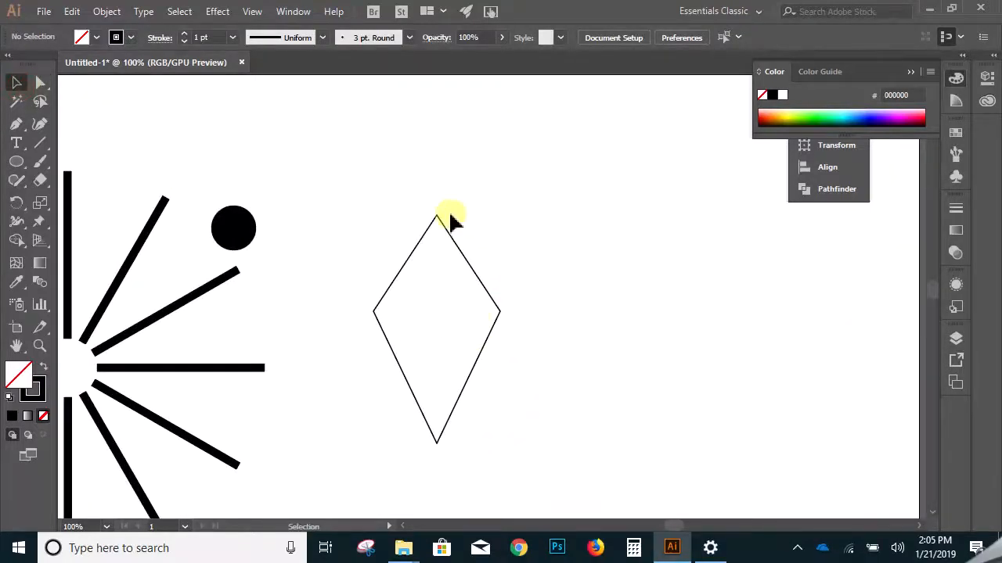
left_click_drag(441, 224, 703, 202)
left_click(383, 253)
- Move the black circle to the space between the burst and the diamond, and check which Transform commands are available for it
right_click(382, 288)
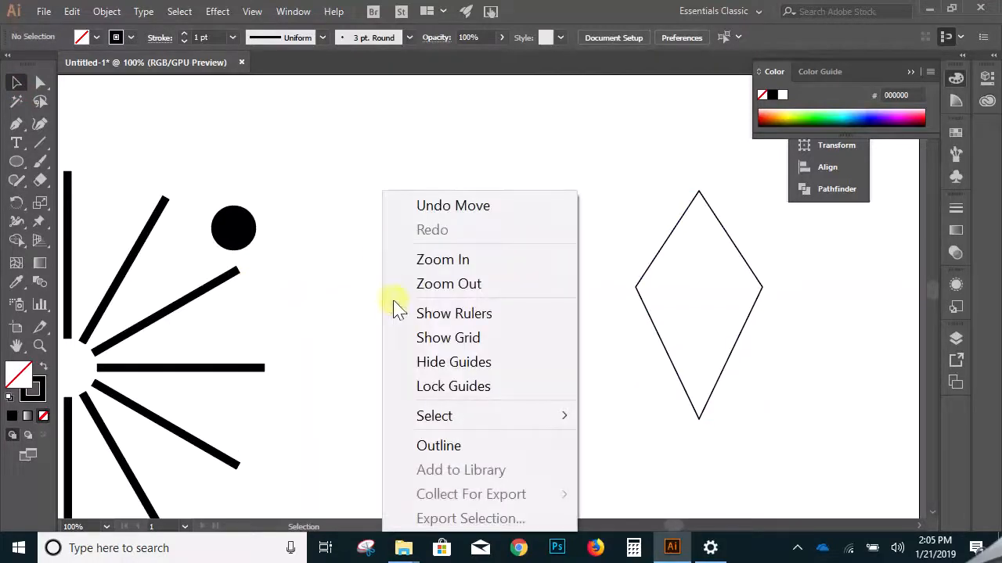
left_click(336, 259)
left_click_drag(223, 235, 421, 259)
right_click(421, 260)
mouse_move(512, 401)
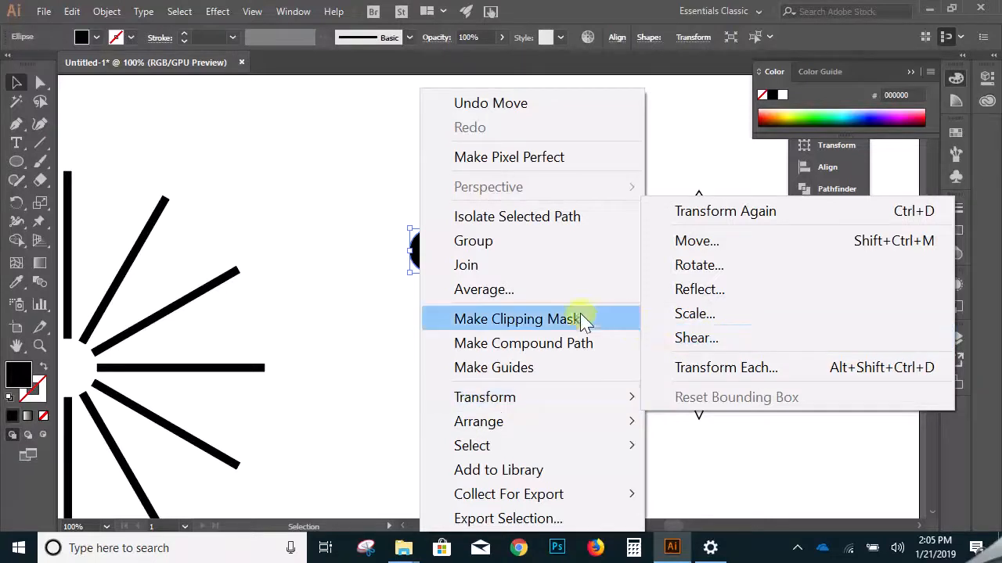
left_click(322, 174)
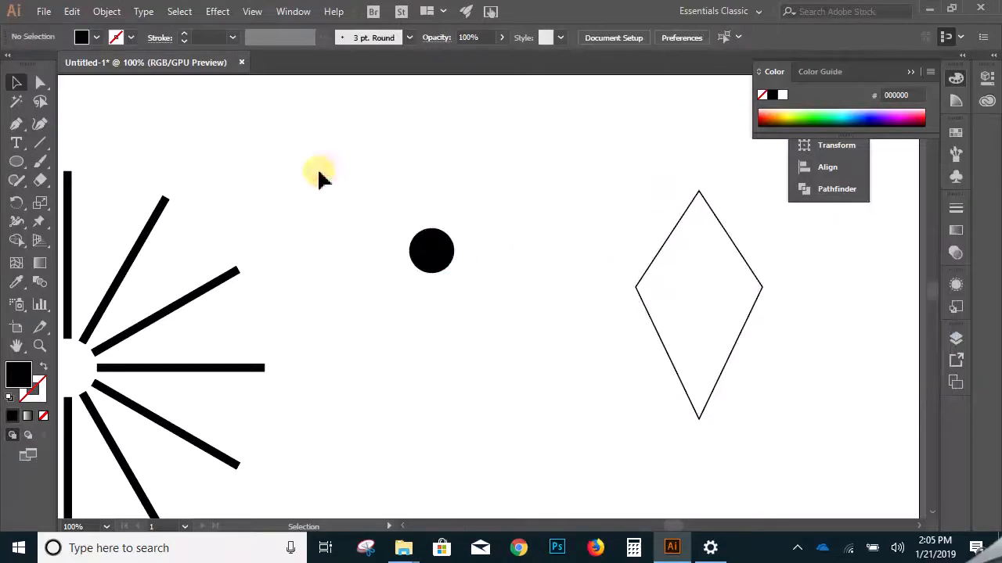
- Draw a black upright rectangle with the Rectangle tool above the burst's upper-right lines
left_click(17, 164)
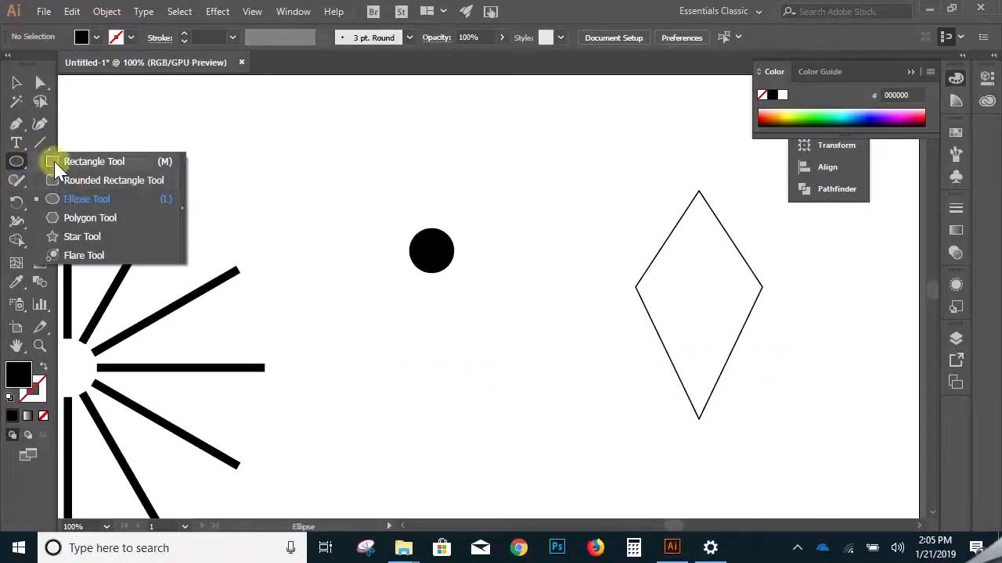
left_click(59, 166)
left_click_drag(217, 139, 294, 250)
- Try a horizontal shear of the black rectangle with preview on, at angles such as 57° and 37°, and cancel it
left_click(16, 83)
right_click(274, 180)
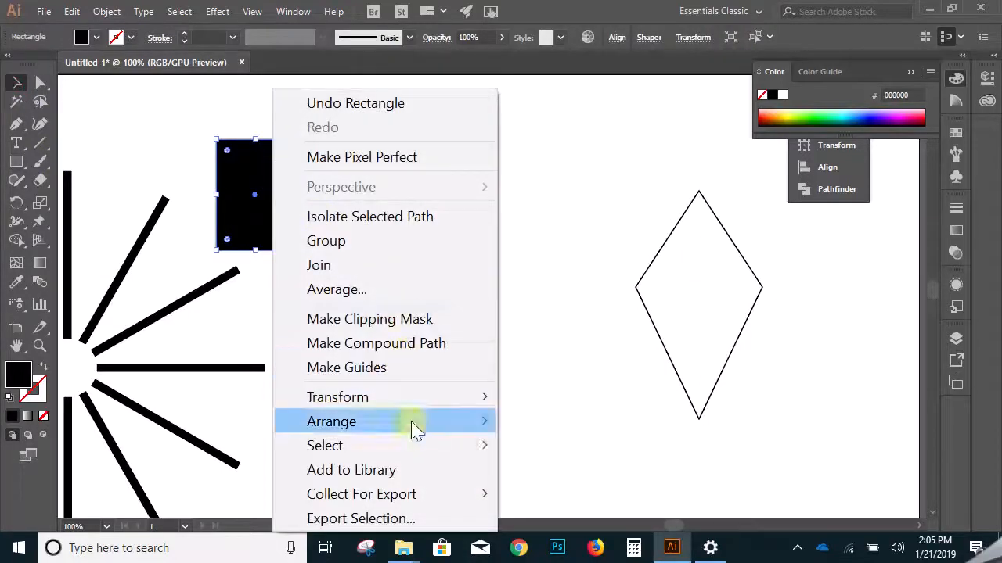
mouse_move(454, 403)
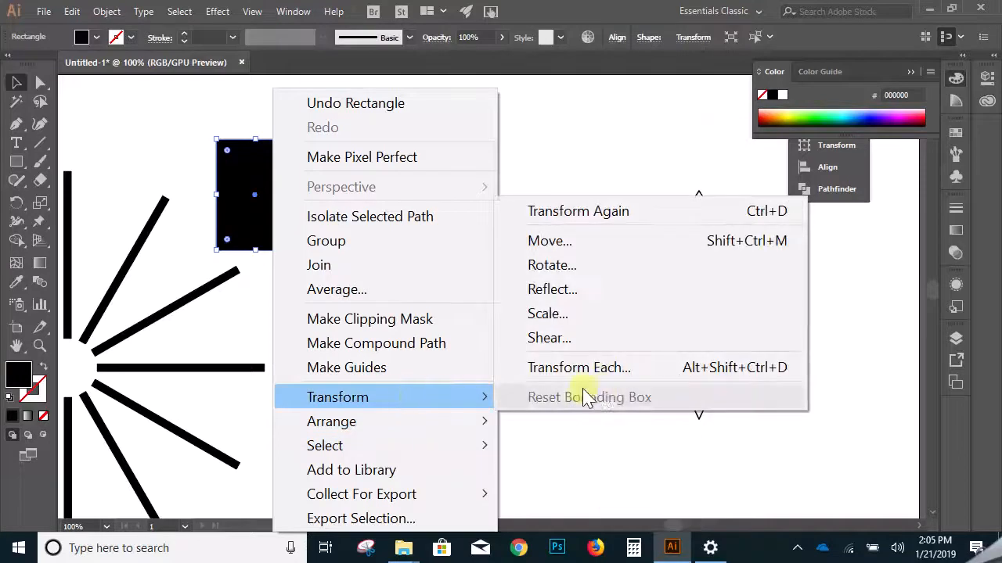
left_click(590, 339)
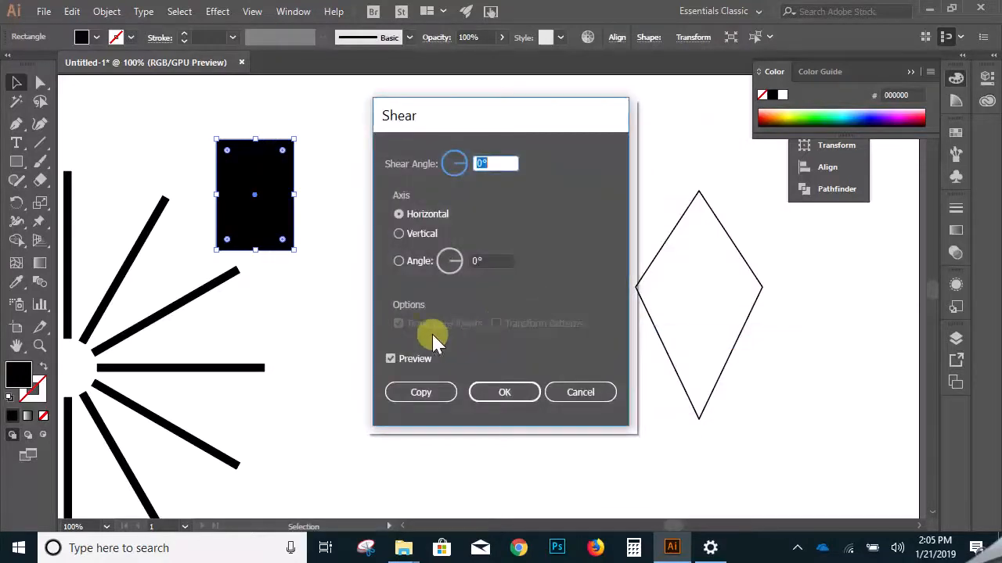
left_click(466, 166)
left_click(454, 161)
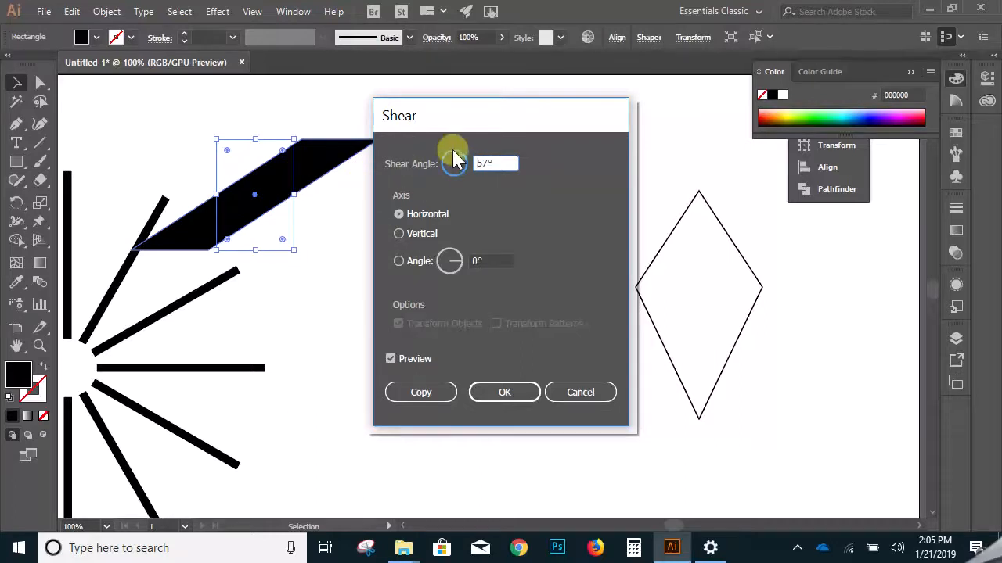
left_click(460, 162)
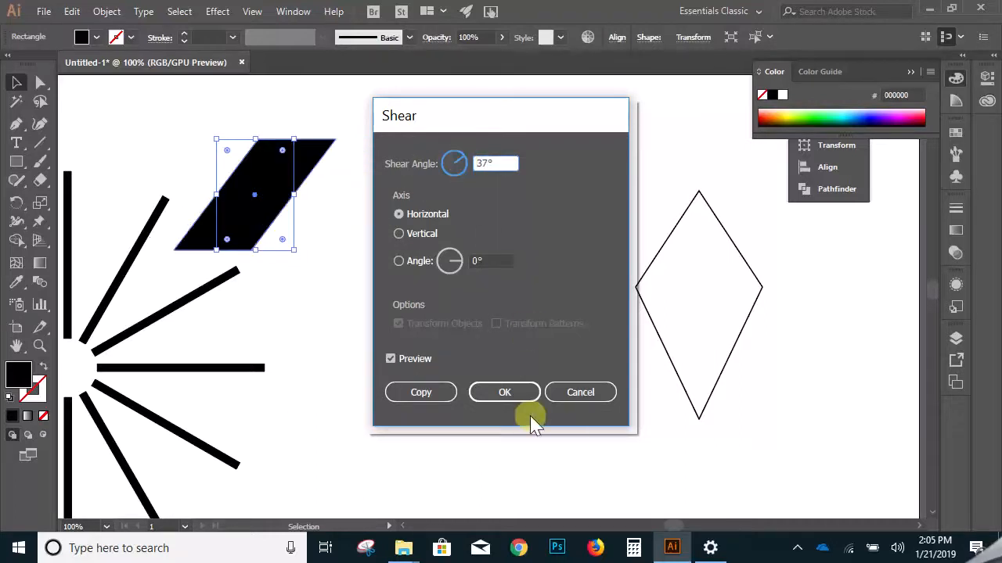
left_click(570, 393)
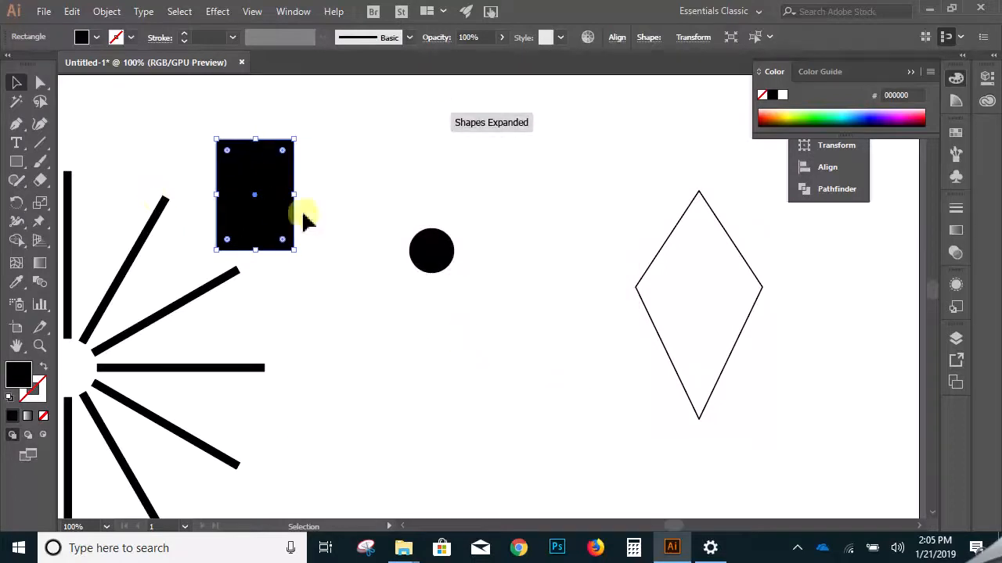
- Start a Move transformation on the black rectangle with 50 px horizontal and 0 px vertical offset, and compare it with the preview off and on
right_click(285, 198)
mouse_move(429, 400)
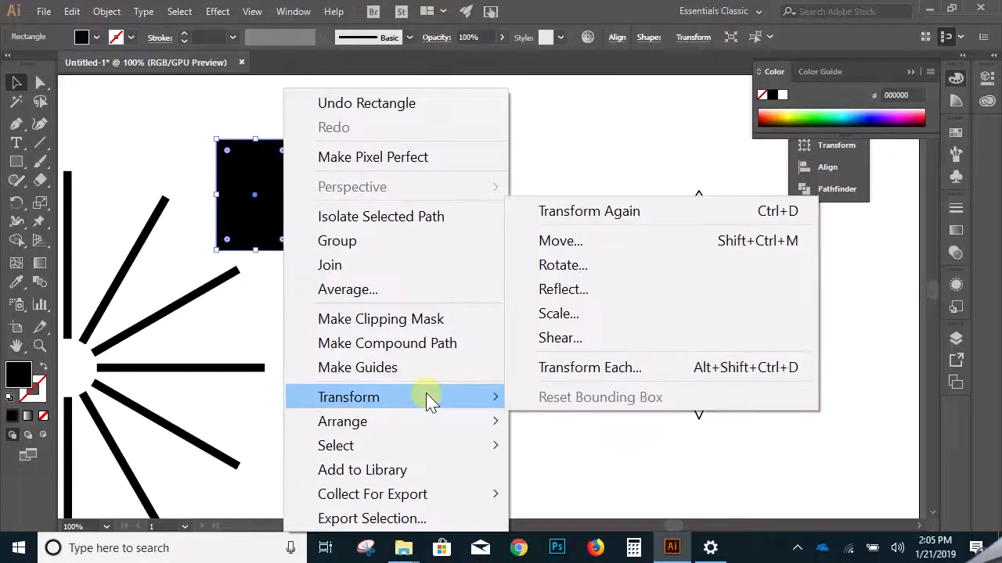
left_click(584, 249)
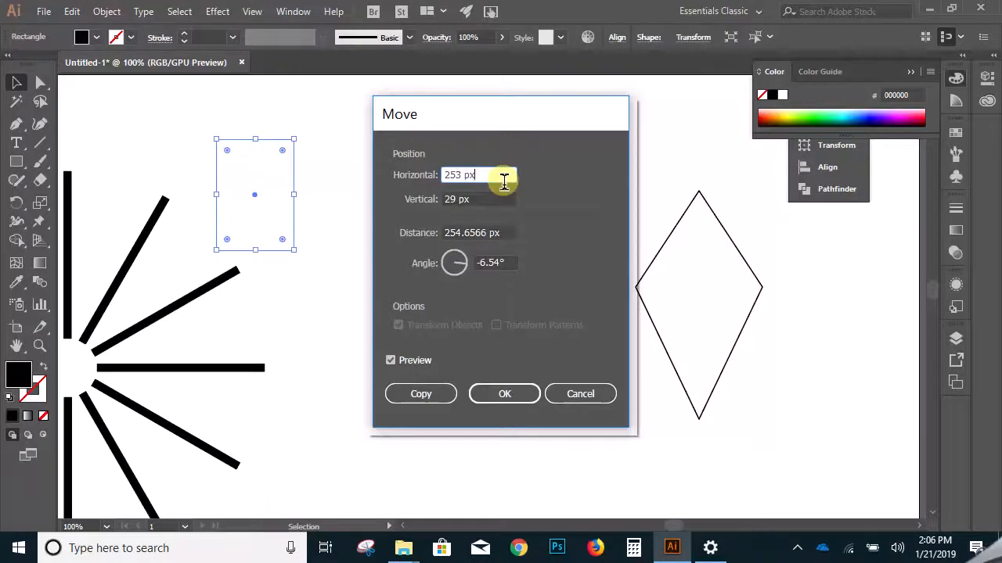
left_click_drag(501, 180, 436, 173)
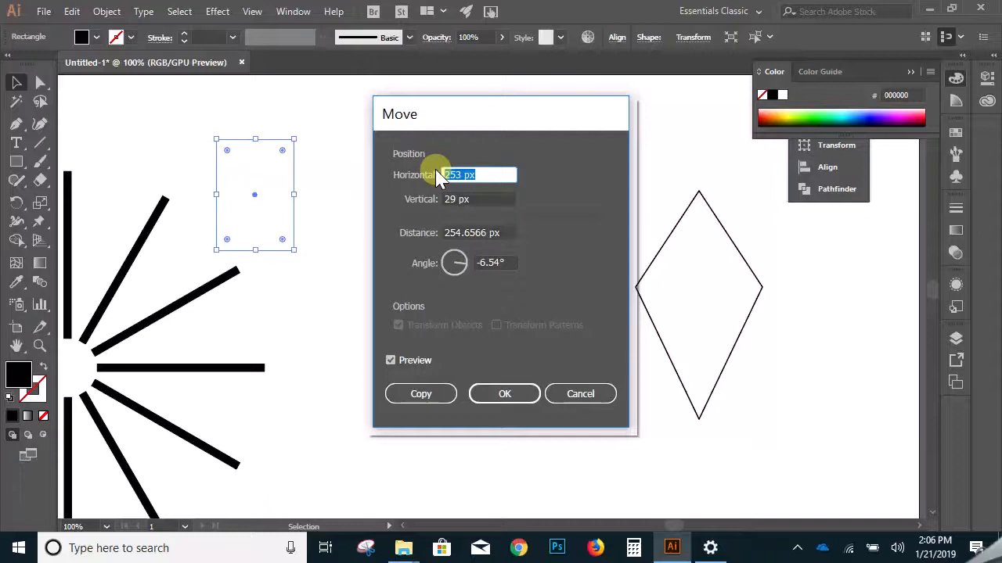
type("50")
left_click_drag(501, 200, 454, 200)
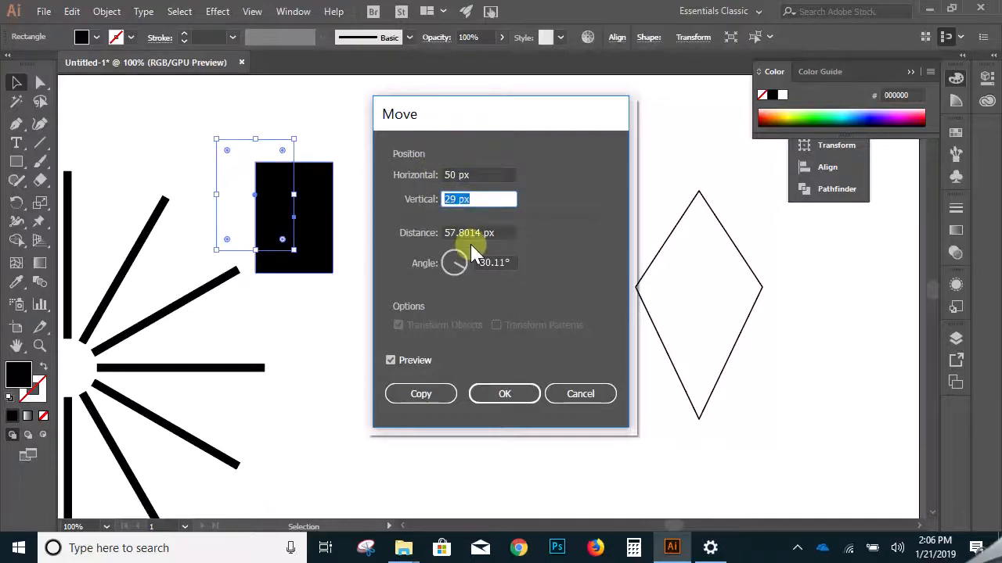
type("0")
left_click(392, 359)
left_click(391, 360)
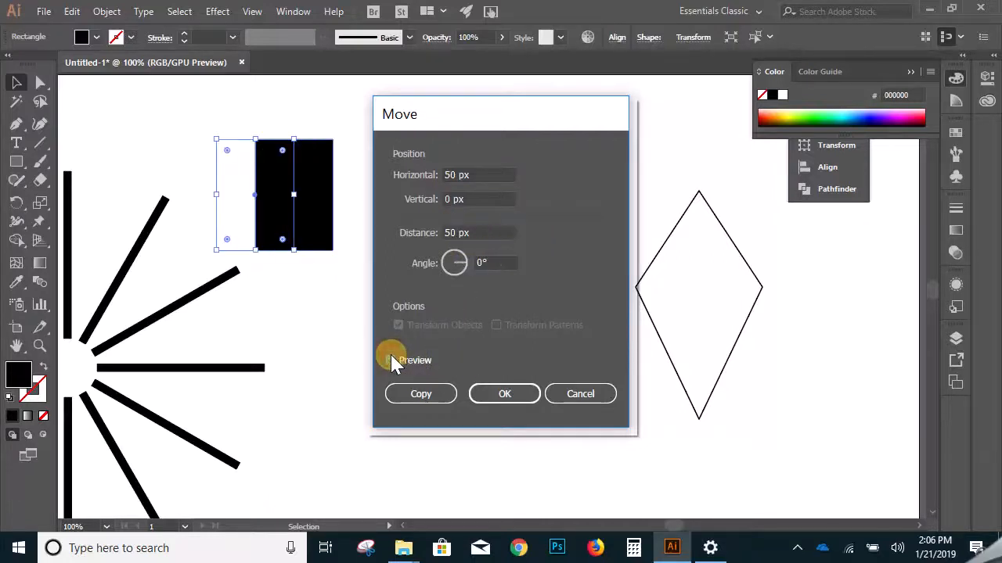
- Increase the horizontal offset to 113 px, create a copy, and repeat the transformation for a row of six evenly spaced copies
left_click(486, 175)
key("Up")
key("Up")
key("Up")
key("Up")
key("Up")
key("Up")
key("Up")
key("Up")
key("Up")
key("Up")
key("Up")
key("Up")
key("Up")
key("Up")
key("Up")
key("Up")
key("Up")
key("Up")
key("Up")
key("Up")
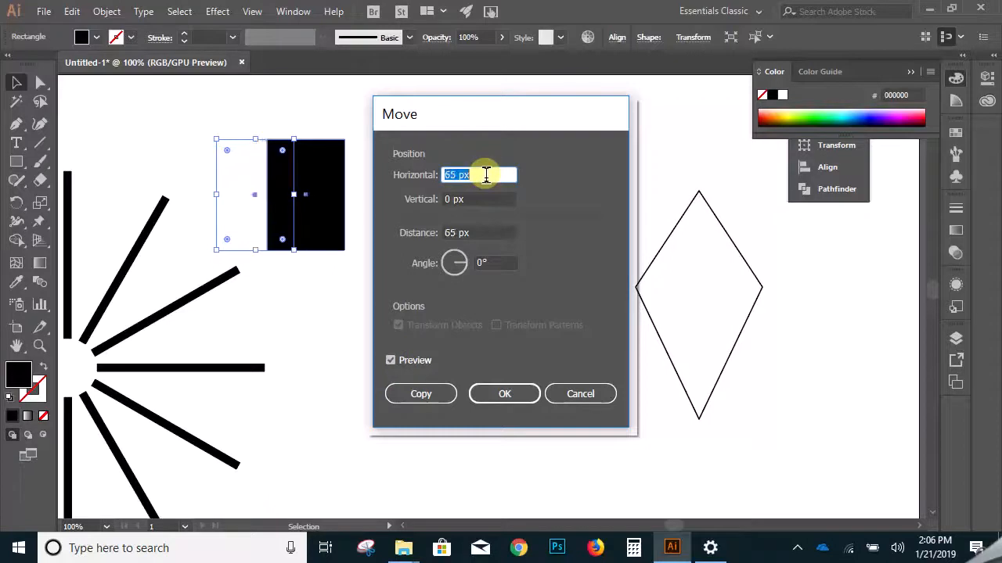
key("Up")
key("Up")
key("Up")
key("Up")
key("Up")
key("Up")
key("Up")
key("Up")
key("Up")
key("Up")
key("Up")
key("Up")
key("Up")
key("Up")
key("Up")
key("Up")
key("Up")
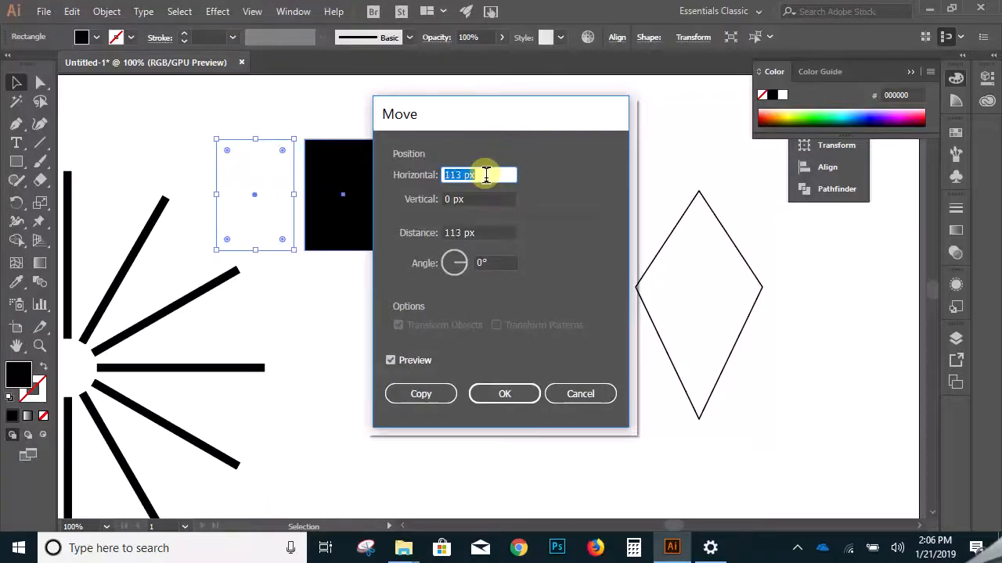
left_click(426, 393)
key("ctrl+d")
key("ctrl+d")
key("ctrl+d")
key("ctrl+d")
key("ctrl+d")
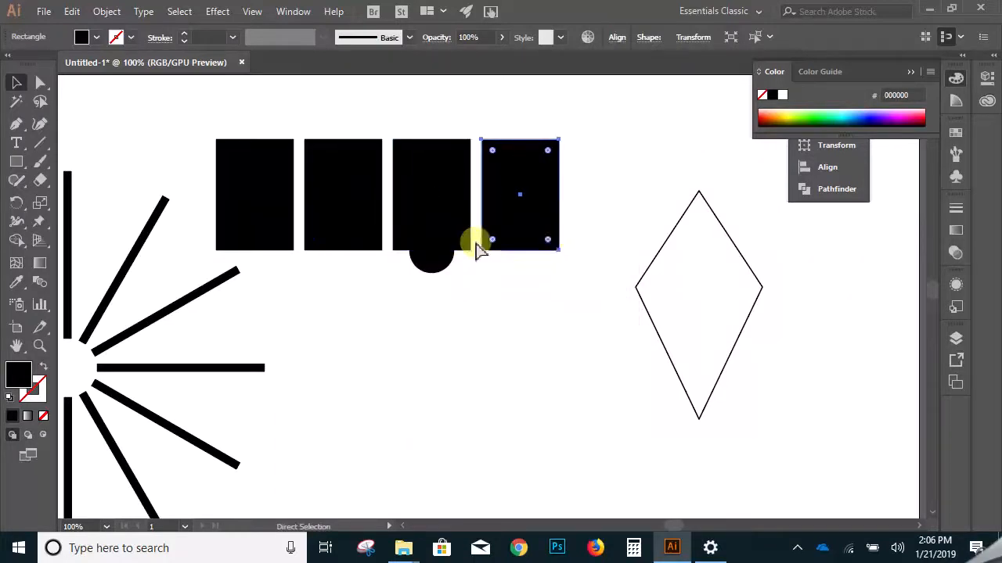
- Select the six copied rectangles without the circle, the diamond or the original rectangle, and delete them
left_click(19, 82)
left_click_drag(207, 118, 760, 168)
left_click(802, 288)
left_click(783, 235)
left_click(700, 224, "shift")
left_click(615, 212, "shift")
left_click(545, 217, "shift")
left_click(431, 212, "shift")
left_click(362, 222, "shift")
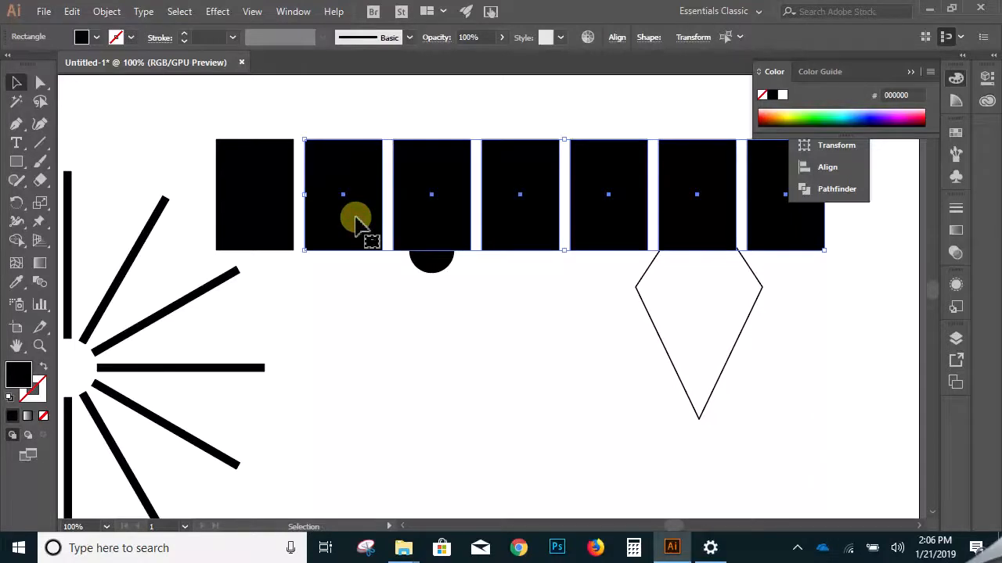
key("Delete")
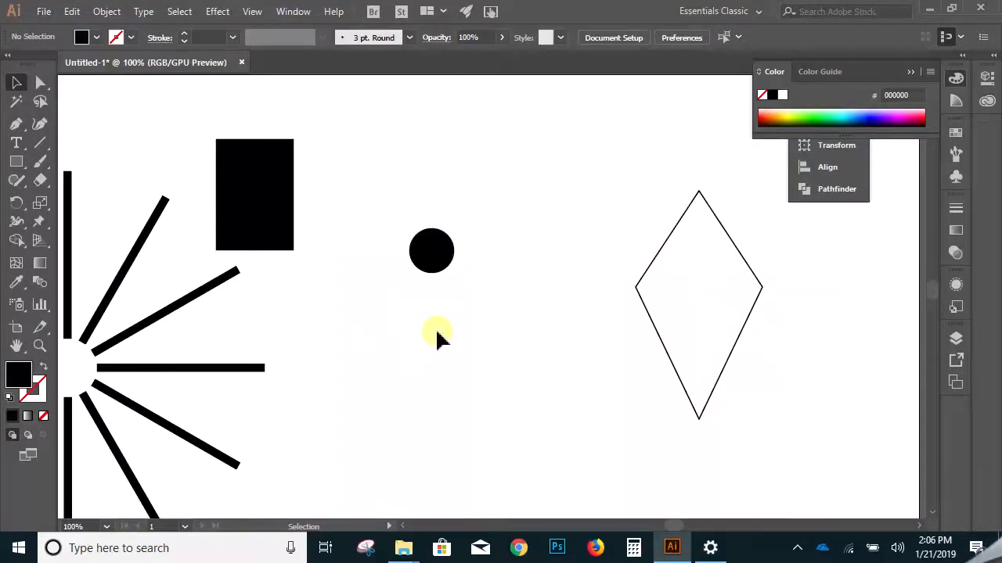
- Draw two overlapping black circles, each about 200 px wide, with the Ellipse tool in the empty area below the diamond and small circle
left_click_drag(389, 396, 411, 242)
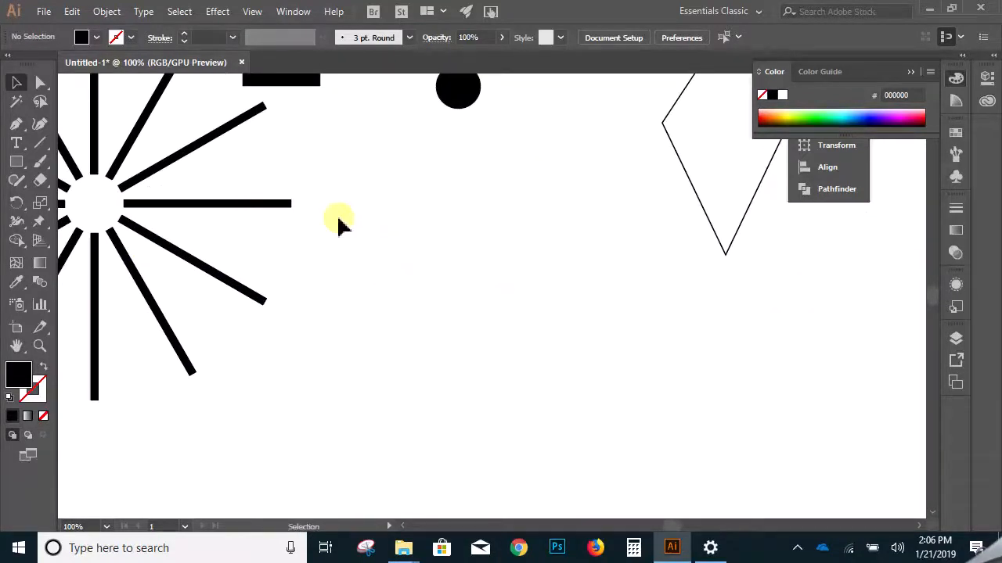
left_click(14, 163)
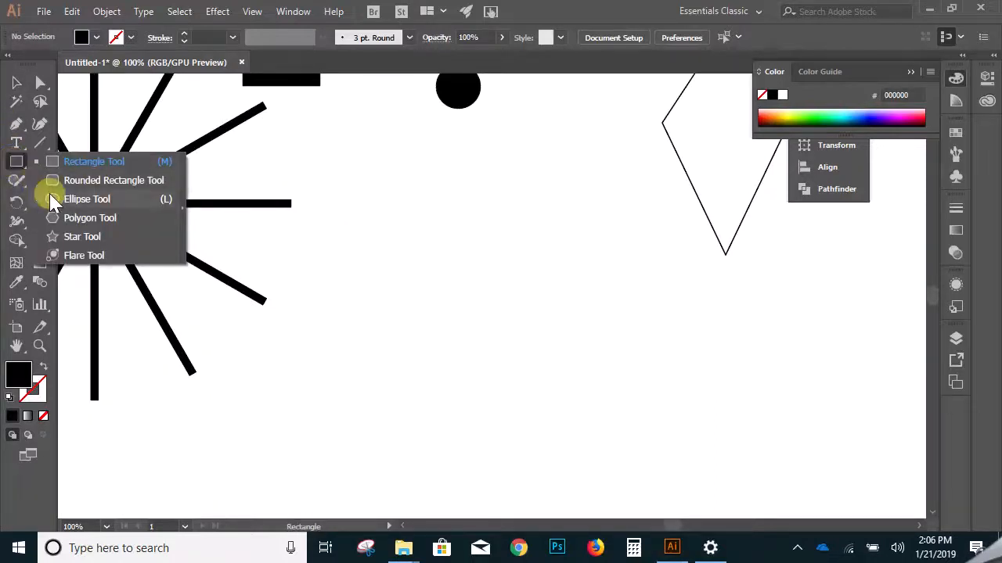
left_click(79, 199)
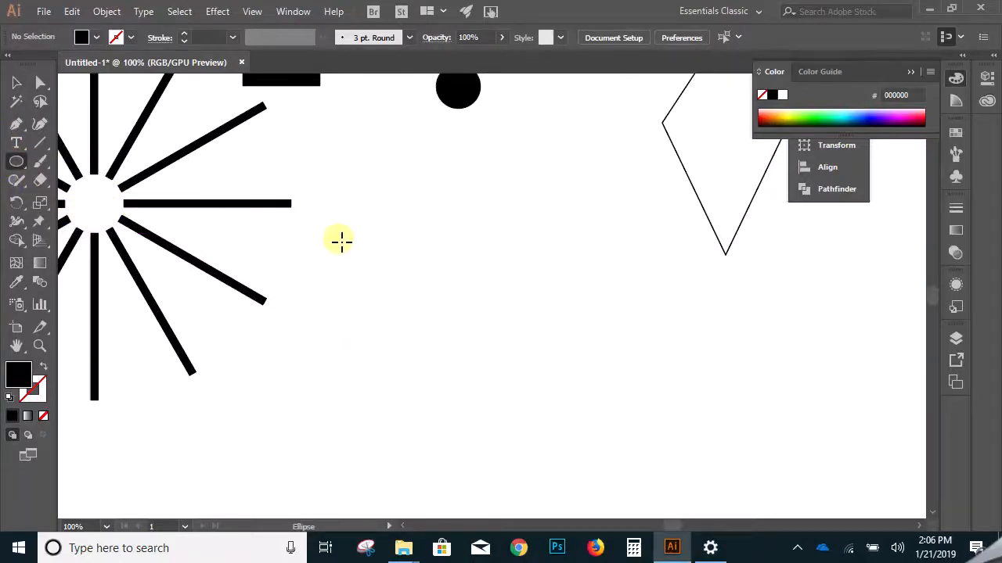
left_click_drag(362, 194, 517, 347)
mouse_move(465, 178)
left_mouse_down()
mouse_move(563, 300)
mouse_move(624, 332)
left_mouse_up()
- Select both overlapping circles and switch the workspace to Essentials to get the Pathfinder options
left_click(16, 83)
left_click_drag(520, 384, 421, 240)
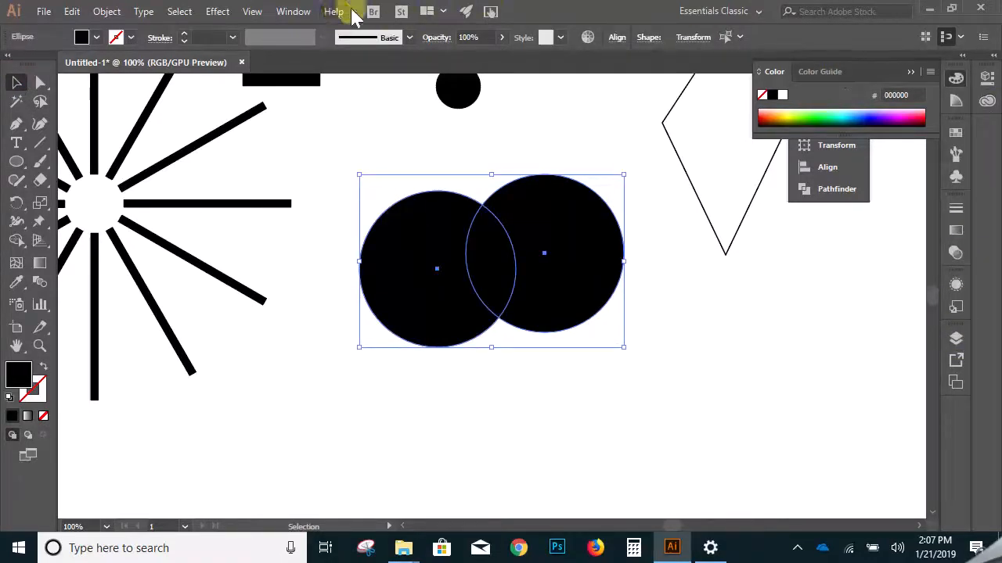
left_click(293, 11)
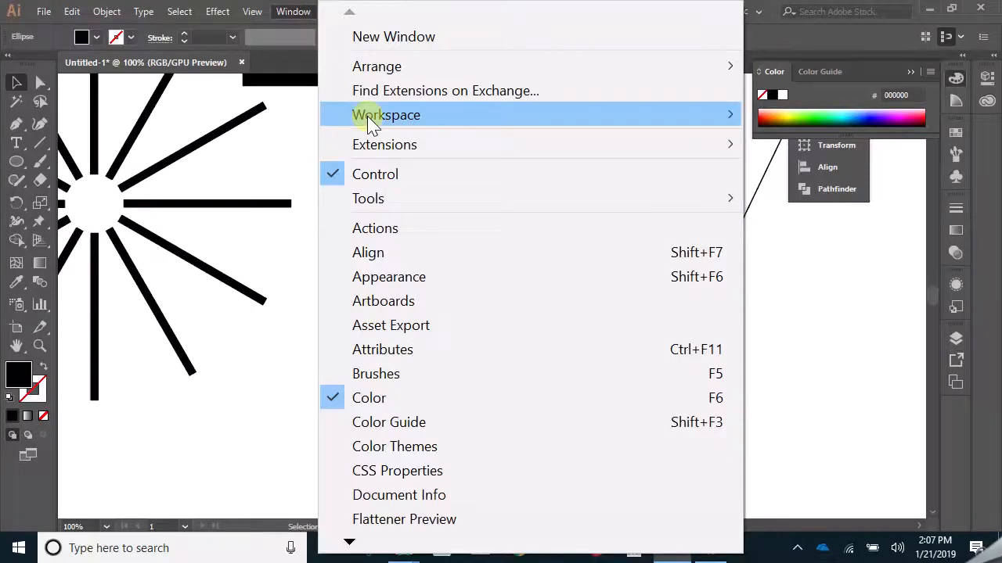
mouse_move(661, 133)
mouse_move(615, 123)
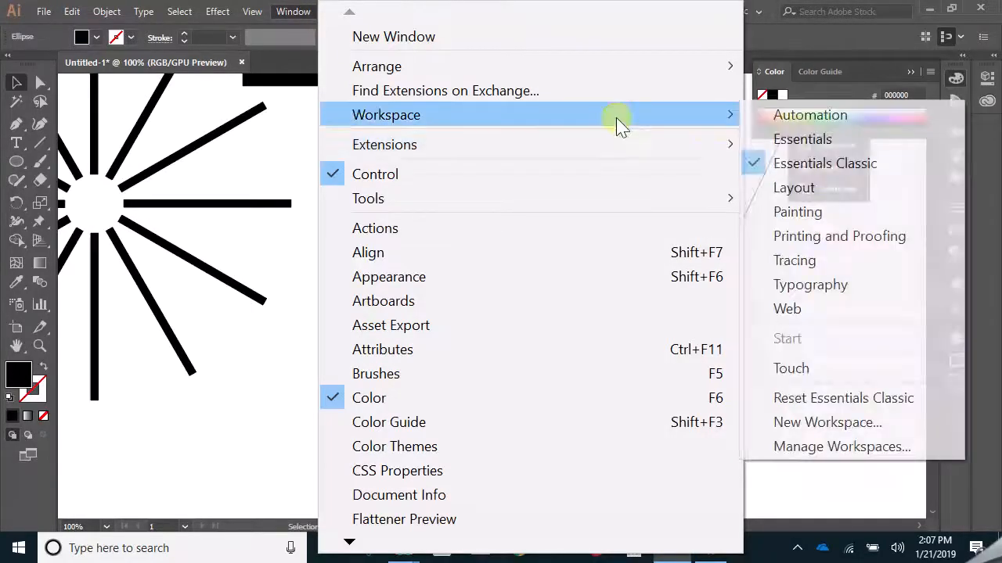
left_click(819, 140)
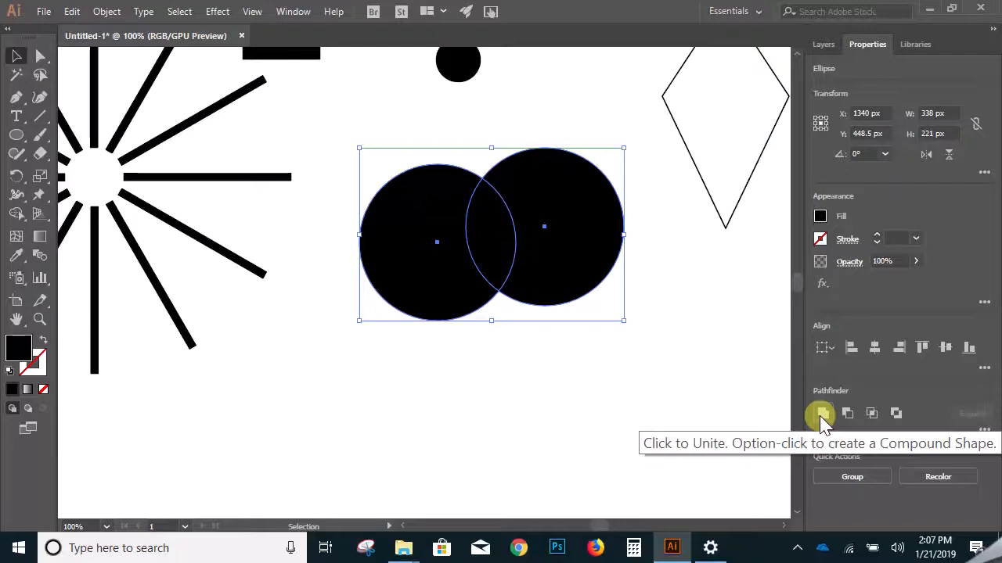
- Select only the right circle of the overlapping pair and change its fill to bright red
left_click(623, 349)
left_click(586, 273)
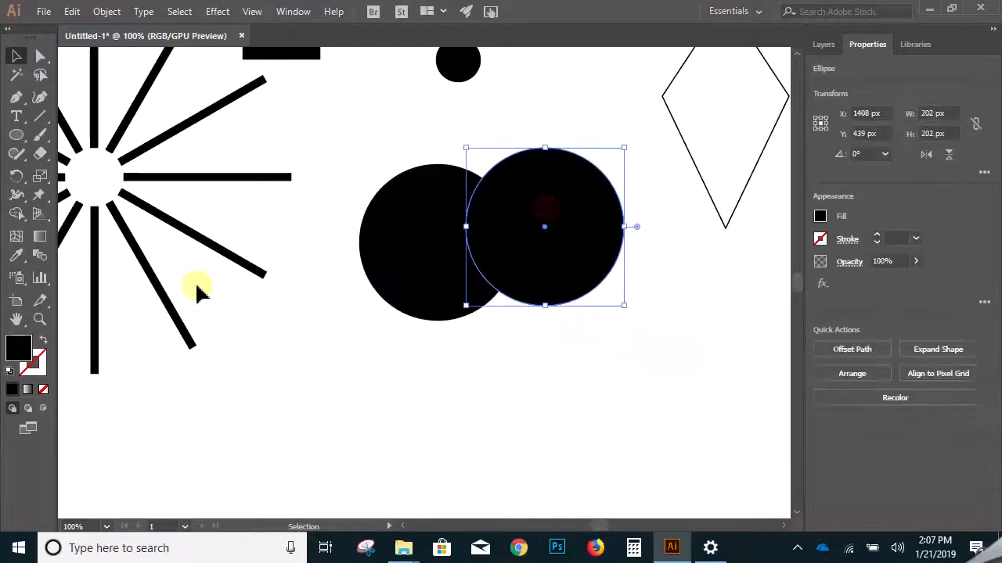
double_click(18, 344)
left_click_drag(179, 105, 233, 72)
left_click(353, 72)
- Try the Unite Pathfinder operation on the black and red circles, and undo it
left_click_drag(631, 241, 375, 327)
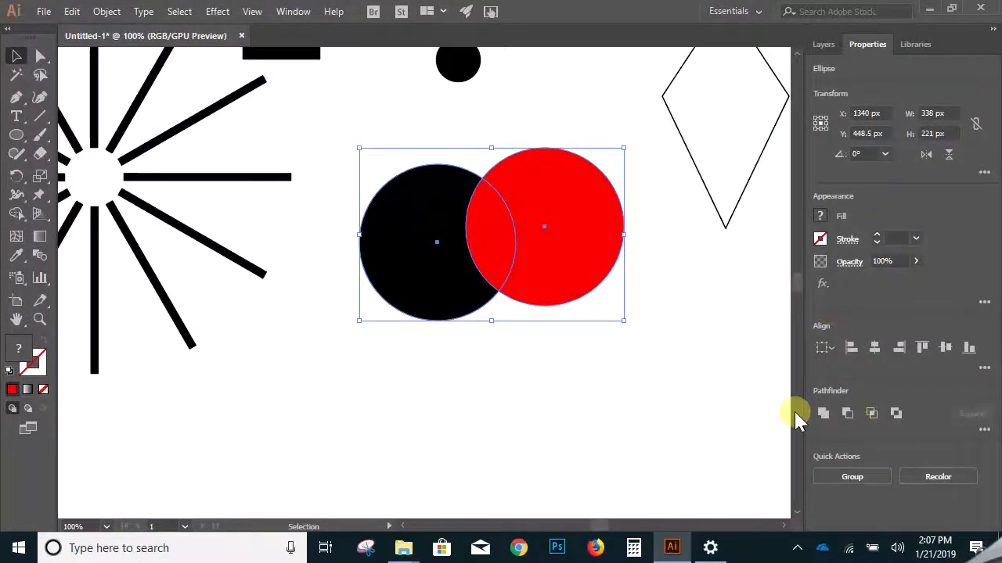
left_click(822, 413)
key("ctrl+z")
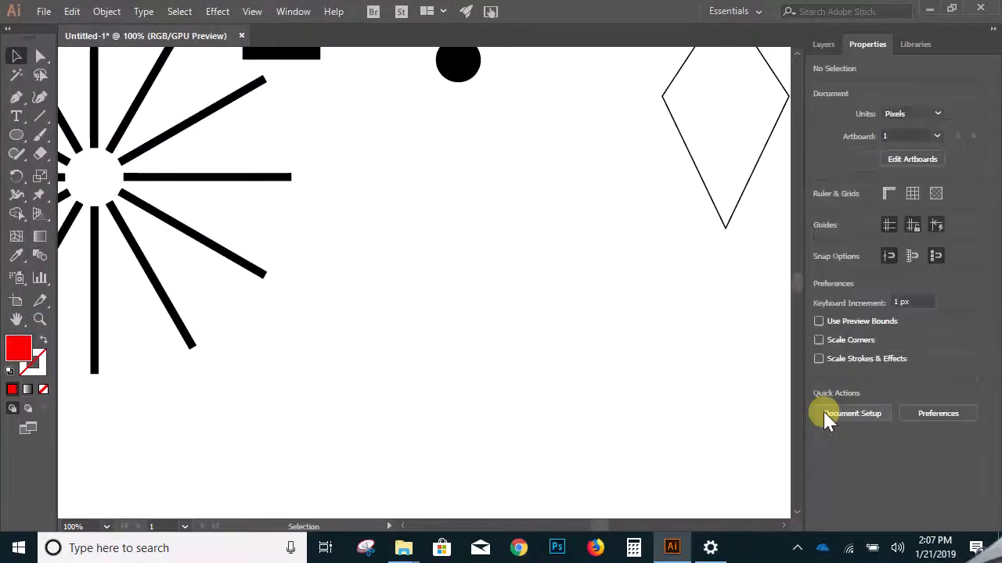
- Reselect the black and red circles, try the Minus Front operation on them, and undo it
left_click(729, 435)
left_click_drag(635, 232, 397, 340)
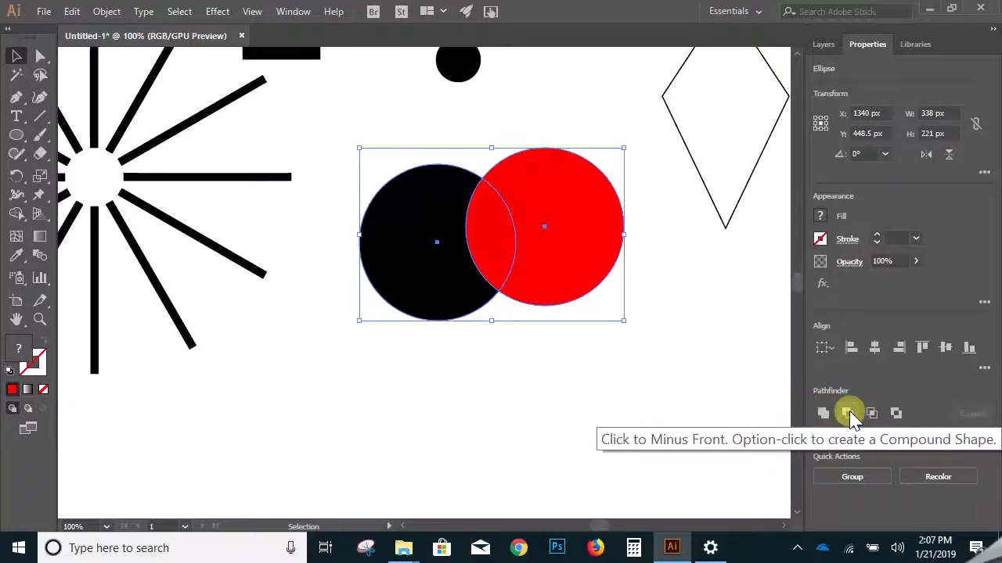
left_click(848, 413)
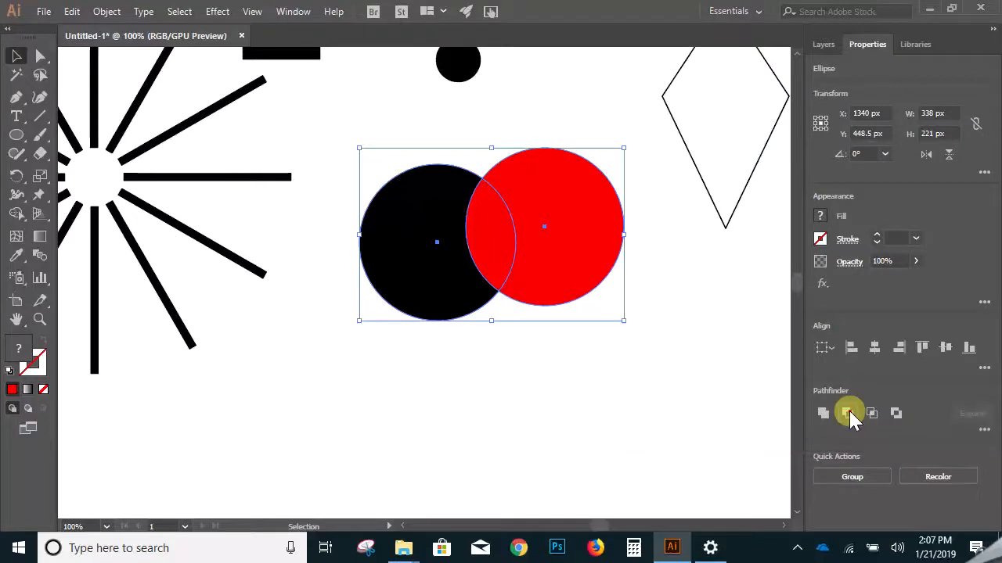
key("ctrl+z")
- Try the Intersect and Exclude operations on the two circles, undoing each one
left_click(871, 413)
key("ctrl+z")
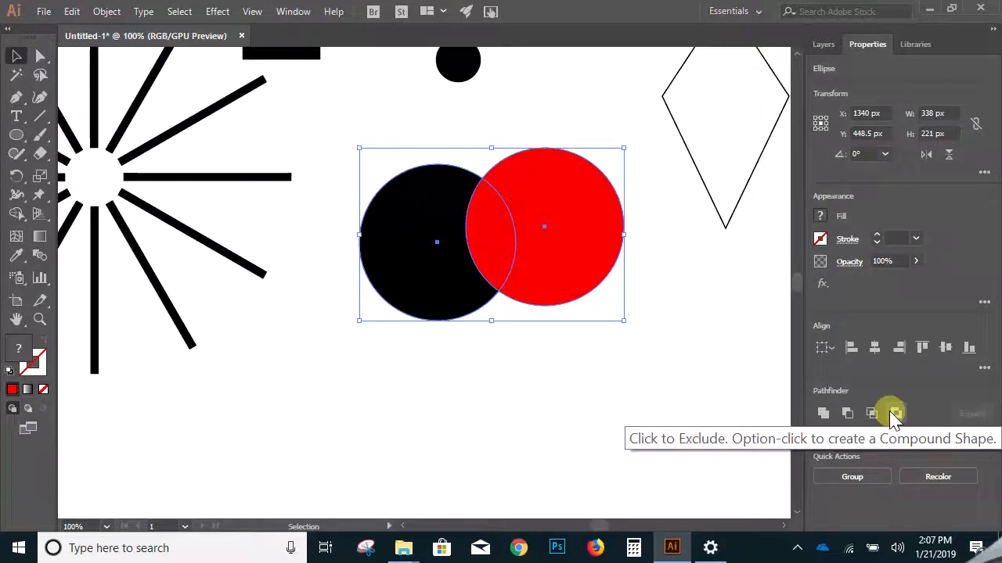
left_click(895, 415)
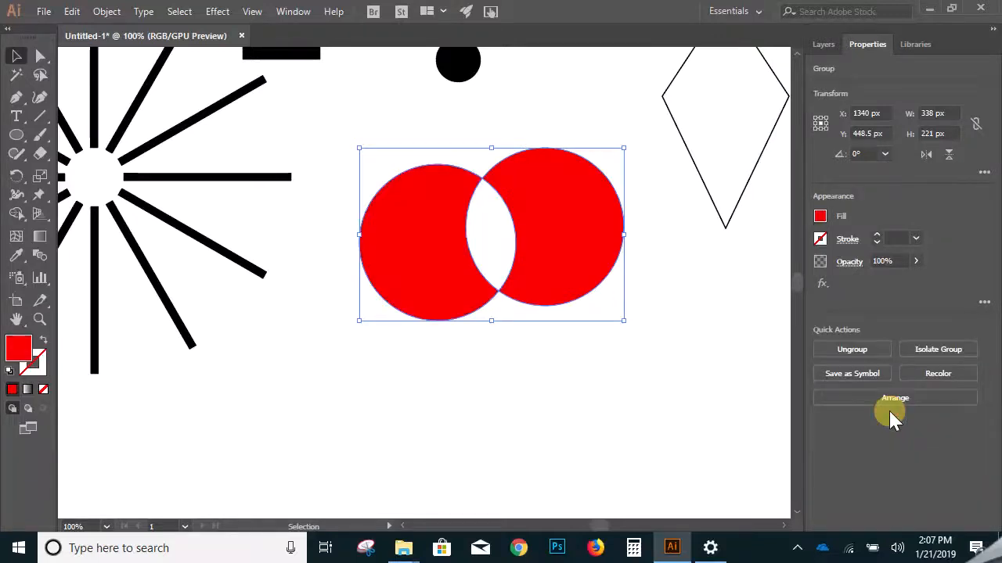
key("ctrl+z")
- Try Minus Front once more on the overlapping circles, undo it and deselect them
left_click_drag(623, 345, 438, 273)
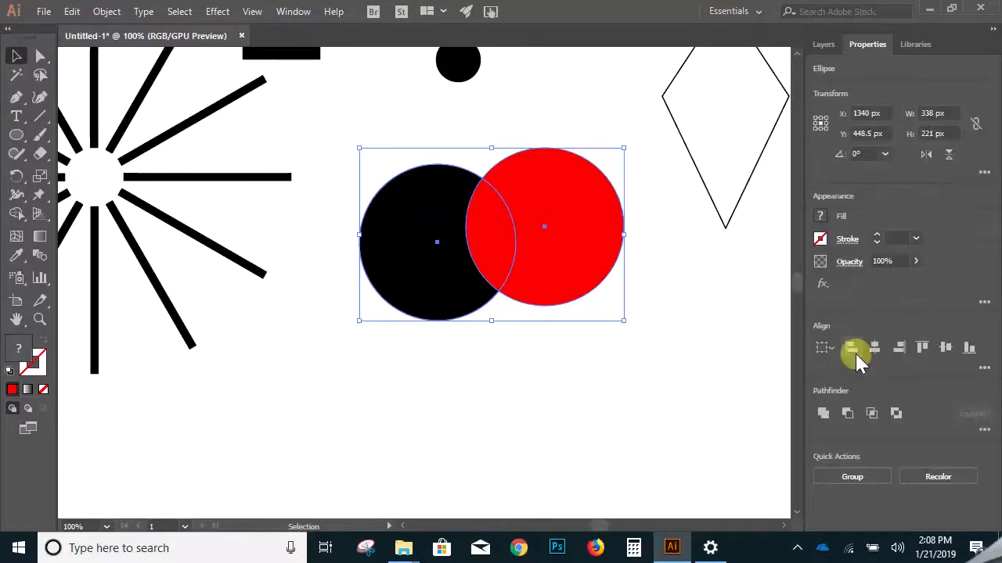
left_click(847, 413)
key("ctrl+z")
left_click(738, 376)
- Try Intersect again on both circles, resize the lens shape it leaves, and undo both changes
left_click_drag(633, 322, 443, 215)
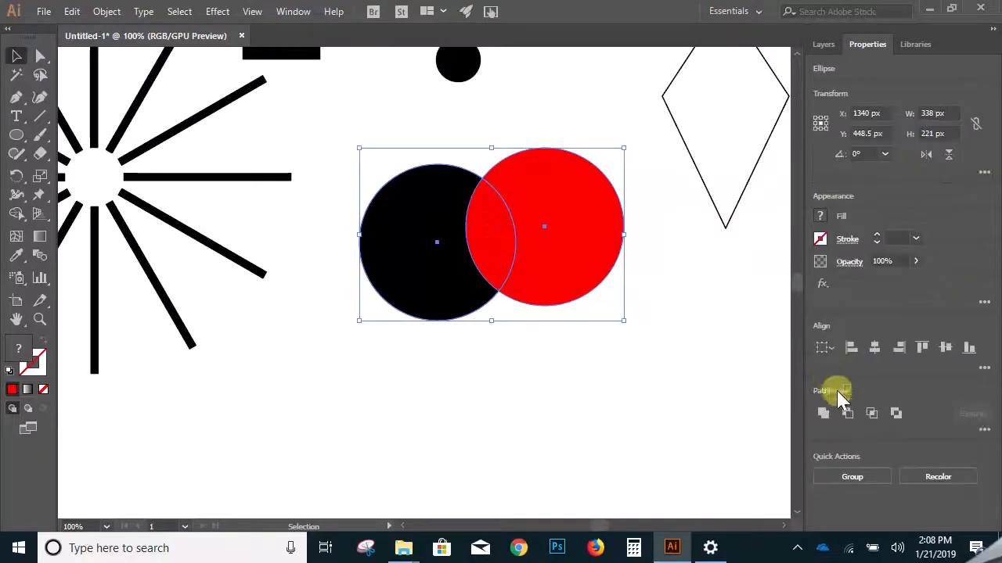
left_click(870, 414)
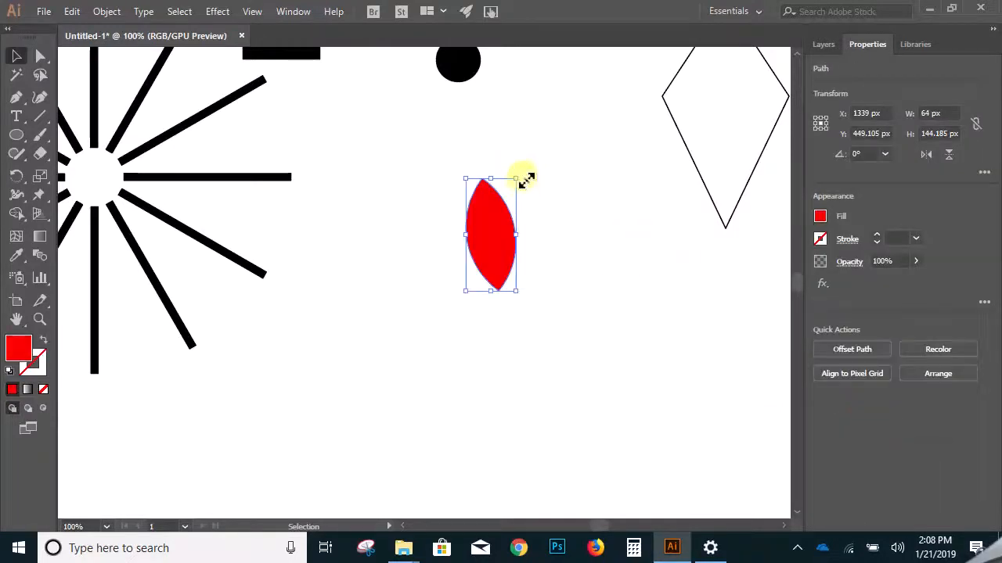
left_click_drag(522, 175, 455, 234)
key("ctrl+z")
key("ctrl+z")
- Duplicate the black circle in place, try moving the copy away from the red circle, and undo the move
left_click(637, 337)
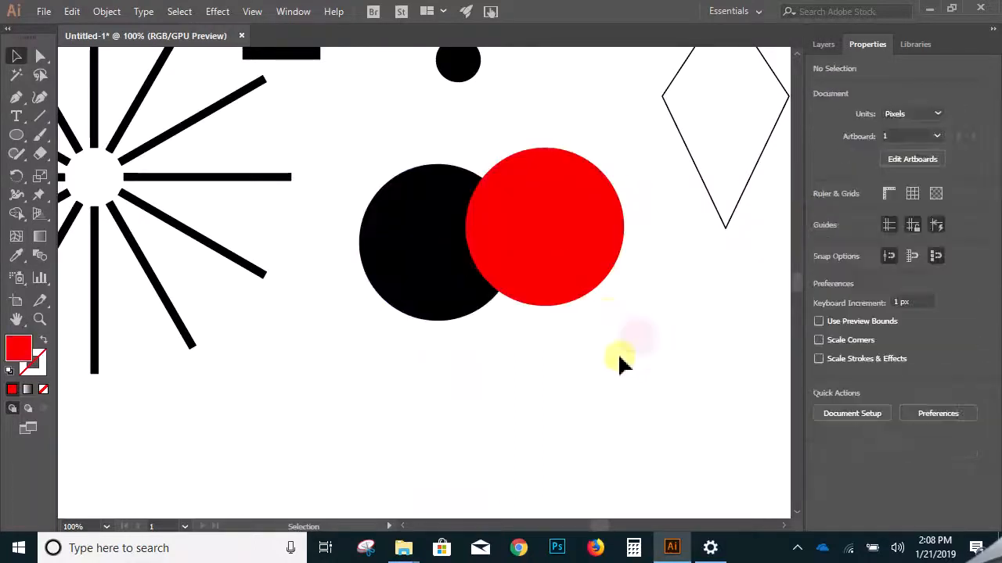
left_click_drag(606, 317, 402, 252)
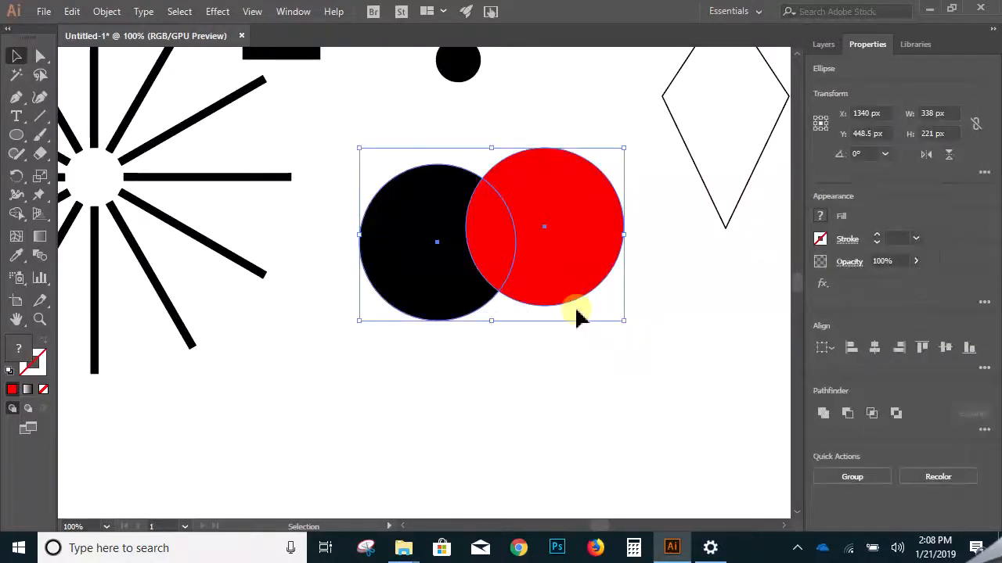
left_click(583, 337)
key("ctrl+=")
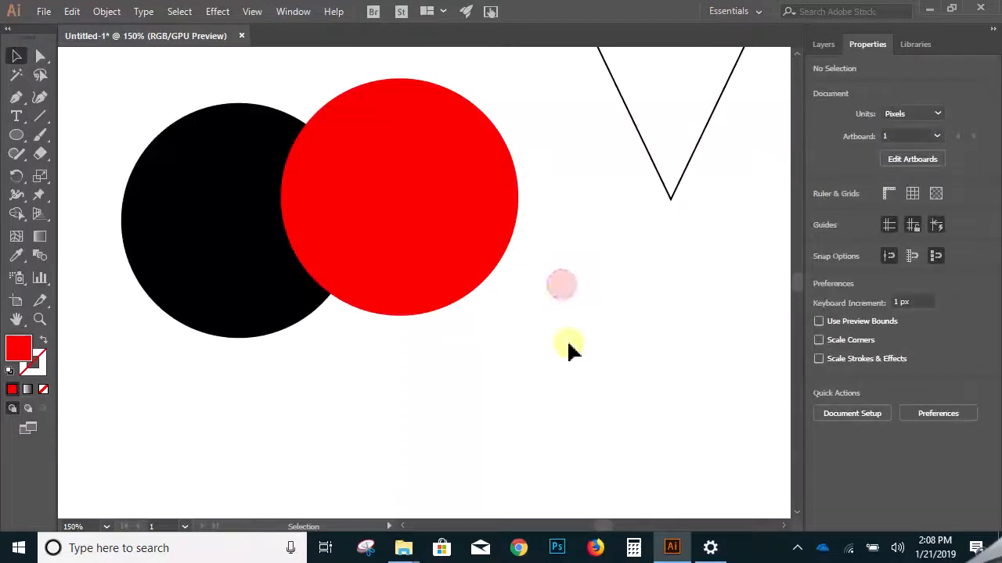
left_click_drag(449, 342, 239, 239)
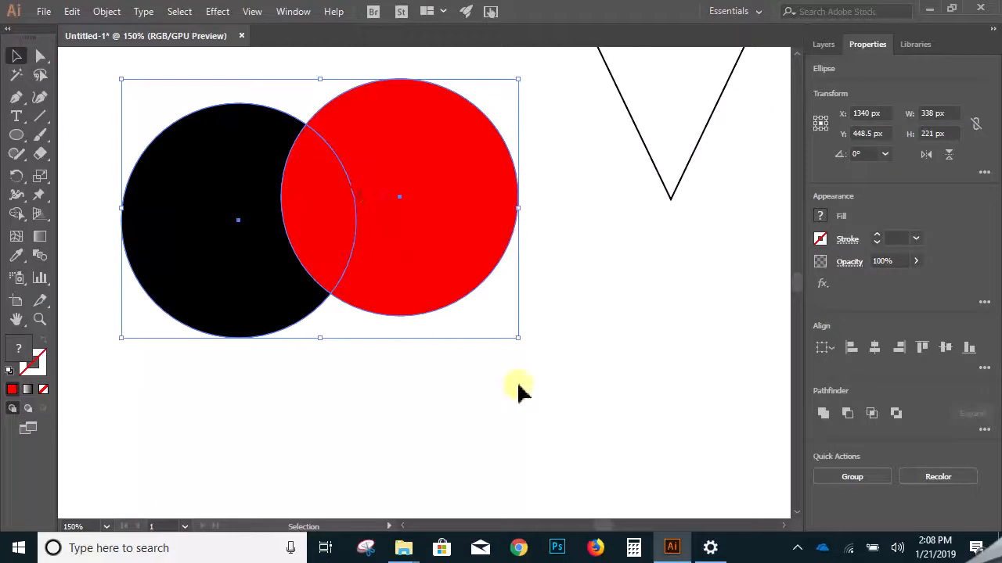
left_click(442, 368)
left_click(243, 279, "ctrl")
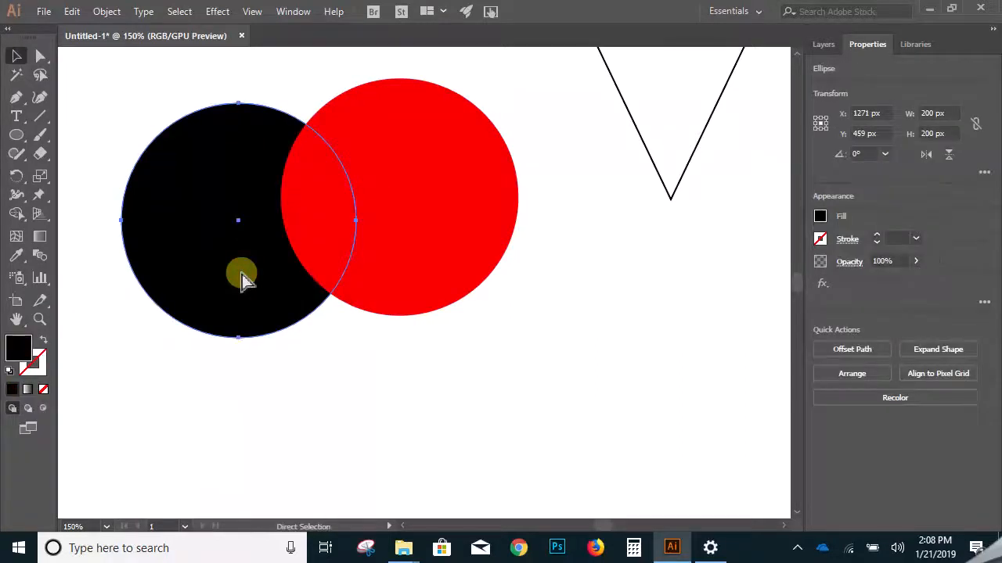
left_click_drag(266, 288, 201, 398)
key("ctrl+z")
- Select the red and black circles together and apply the Pathfinder Intersect operation
left_click(454, 361)
left_click(391, 251)
left_click(235, 287, "shift")
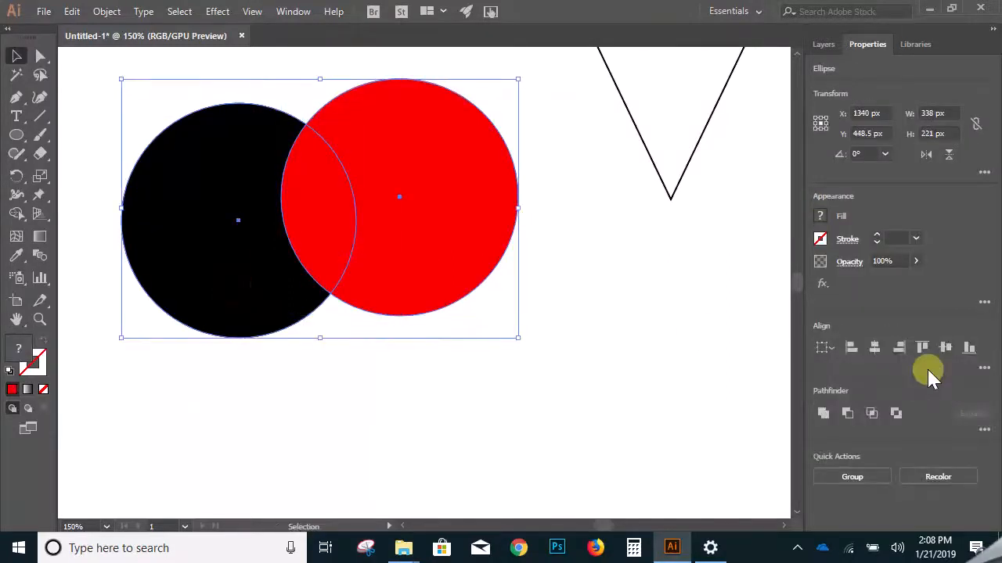
left_click(873, 414)
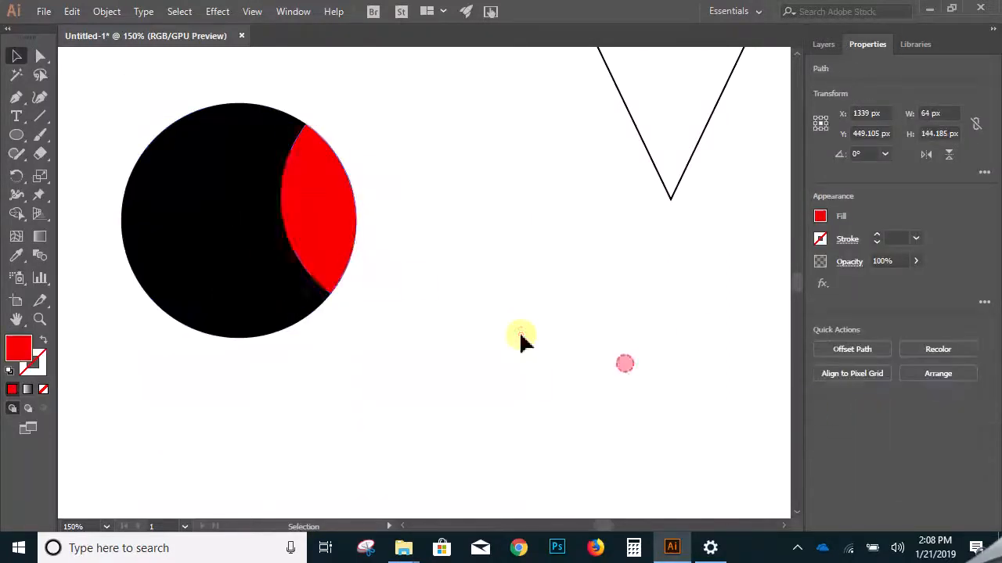
left_click(626, 368)
- Try moving the red lens and the black circle apart, and undo back to before the Intersect operation
left_click_drag(331, 245, 537, 242)
left_click_drag(288, 257, 348, 345)
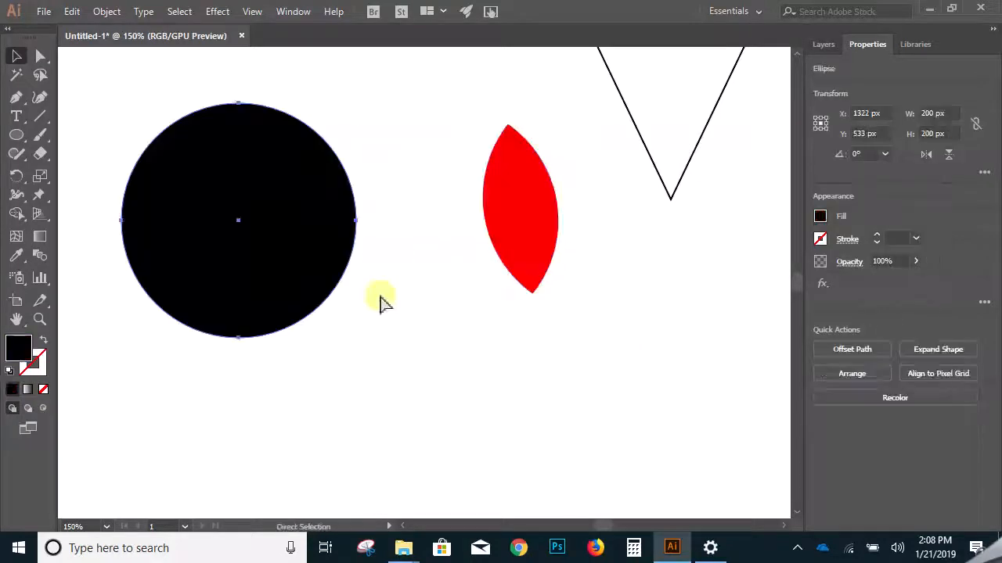
key("ctrl+z")
key("ctrl+z")
left_click(434, 327)
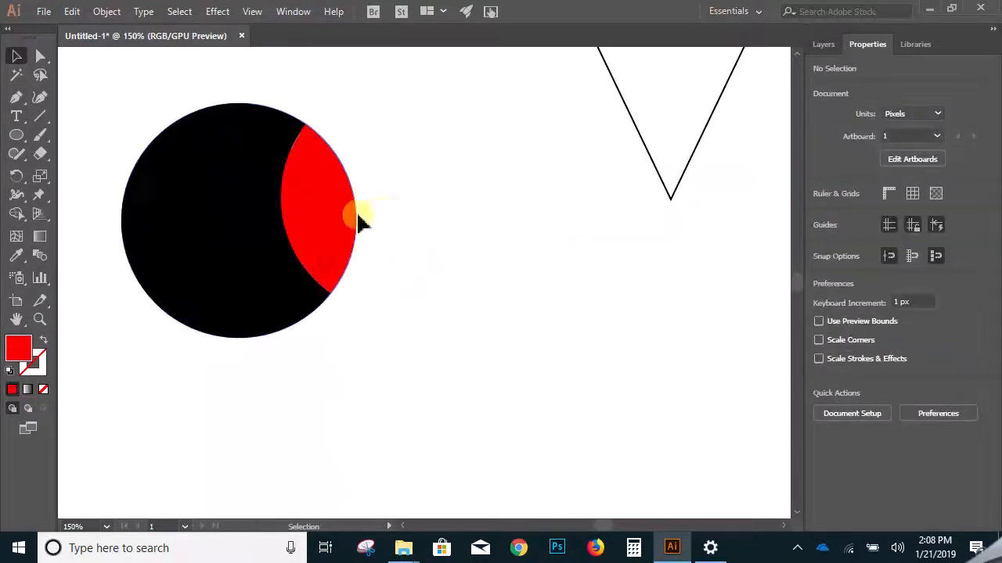
key("ctrl+z")
- Select both circles, try merging them into one shape with the Shape Builder tool, and undo the merge
left_click(474, 353)
left_click_drag(407, 315, 224, 237)
key("Delete")
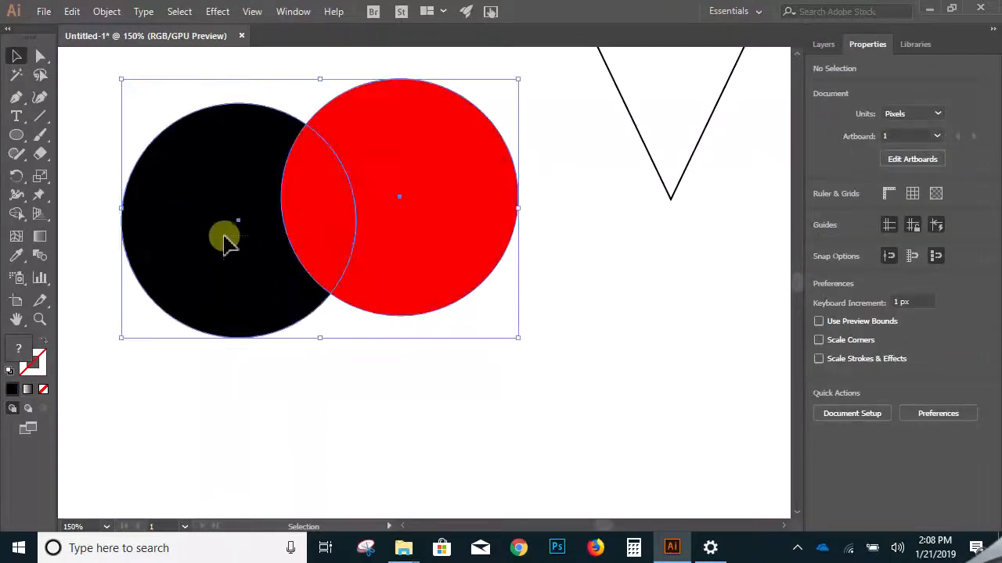
left_click(17, 213)
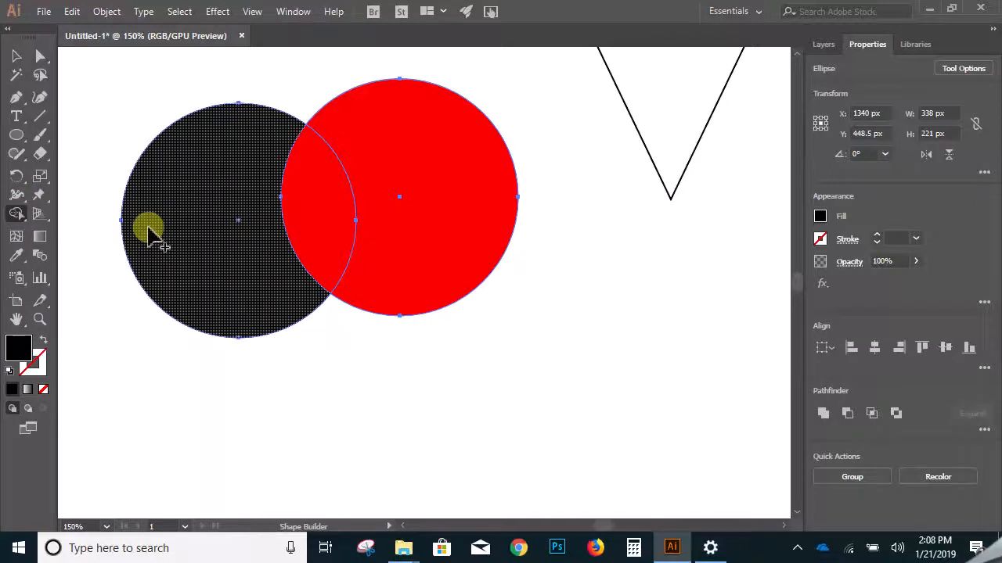
left_click_drag(160, 235, 436, 214)
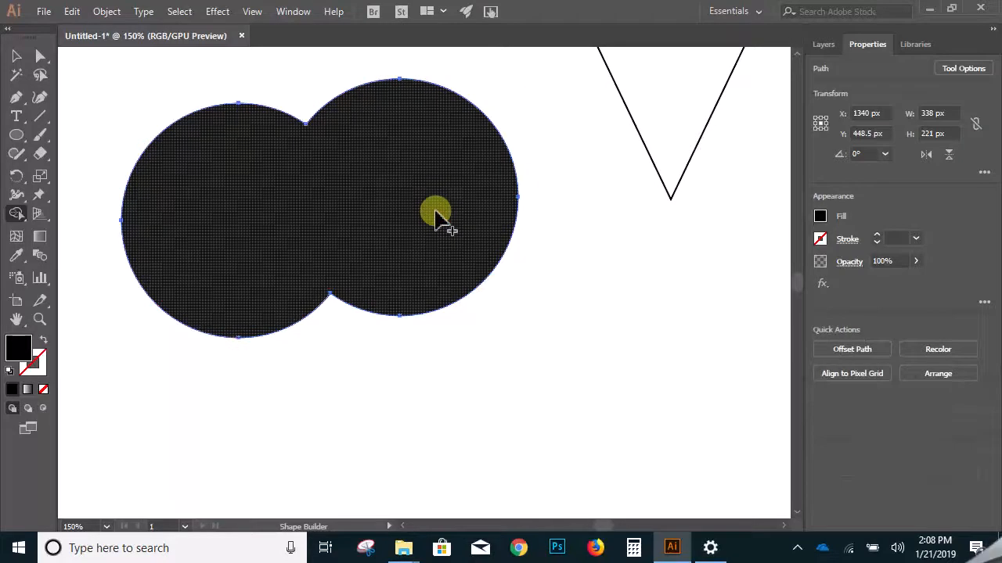
key("ctrl+z")
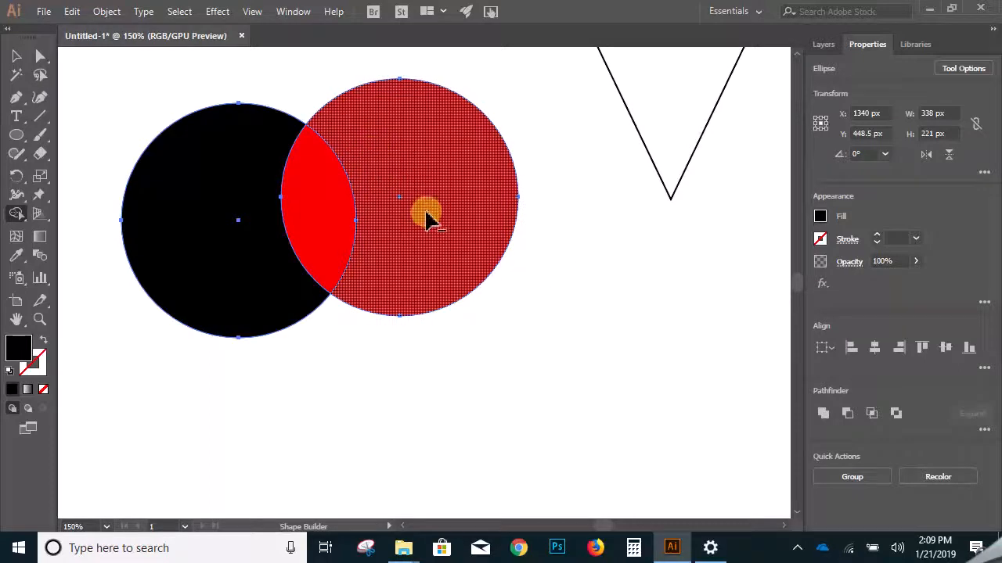
- Remove the red area outside the black circle with Shape Builder, try moving the remaining red lens, and undo that move
left_click(427, 219, "alt")
left_click(16, 57)
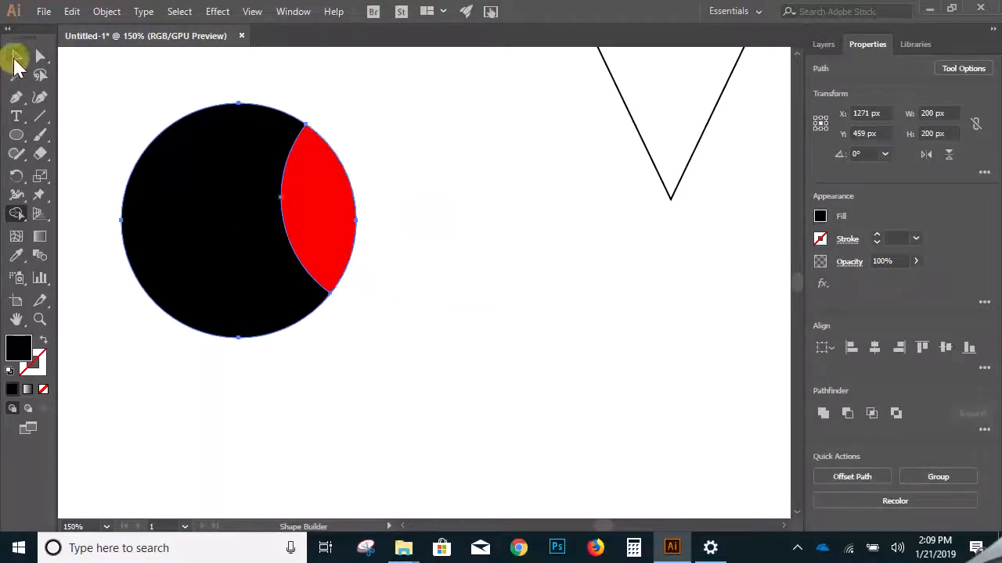
left_click_drag(314, 208, 249, 231)
key("ctrl+z")
left_click(429, 231)
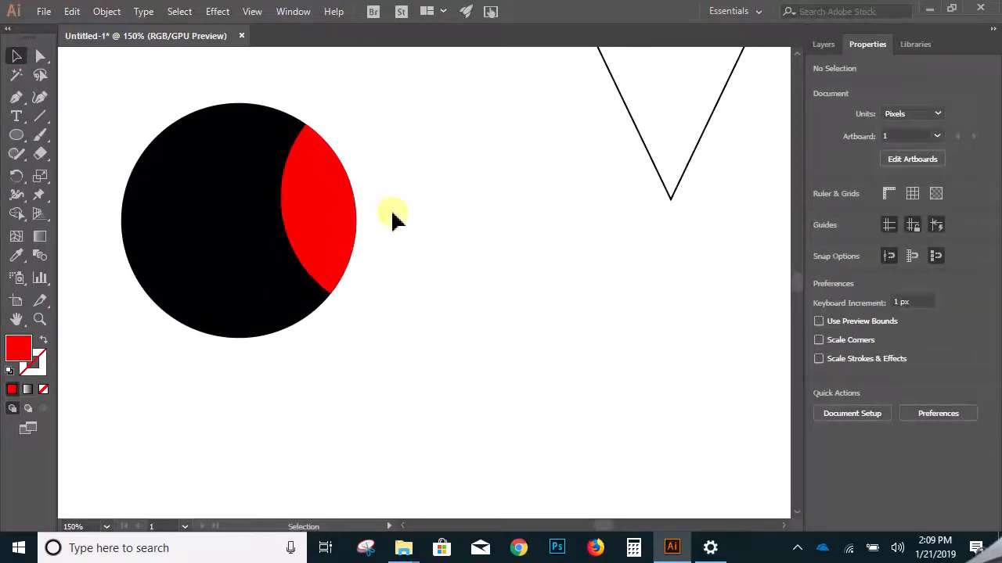
left_click(449, 261, "ctrl+alt")
left_click(449, 261, "ctrl+alt")
left_click(449, 261, "ctrl+alt")
left_click(449, 261, "ctrl+alt")
left_click_drag(350, 322, 477, 271)
left_click(431, 245, "ctrl")
left_click(431, 246, "ctrl")
left_click_drag(395, 322, 433, 239)
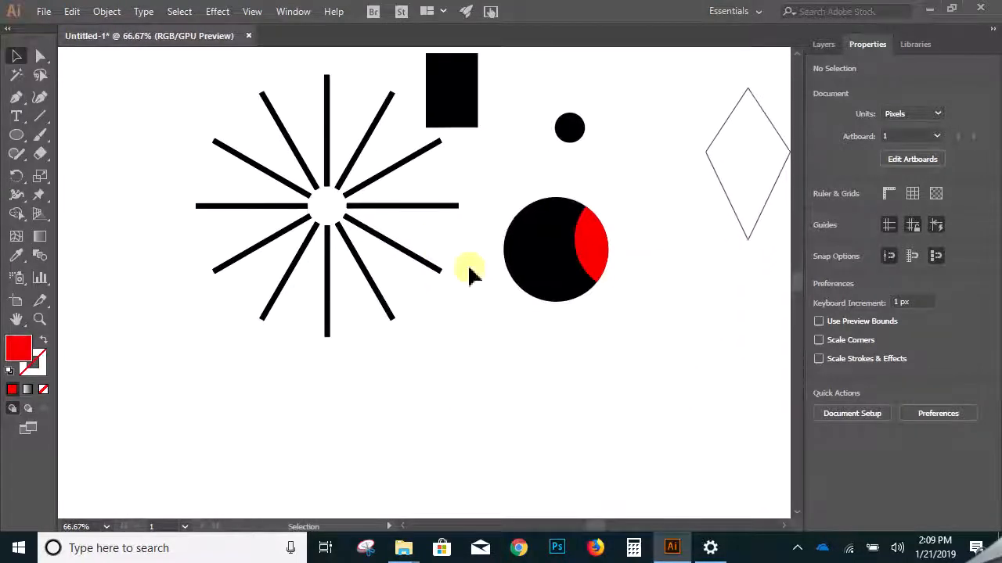